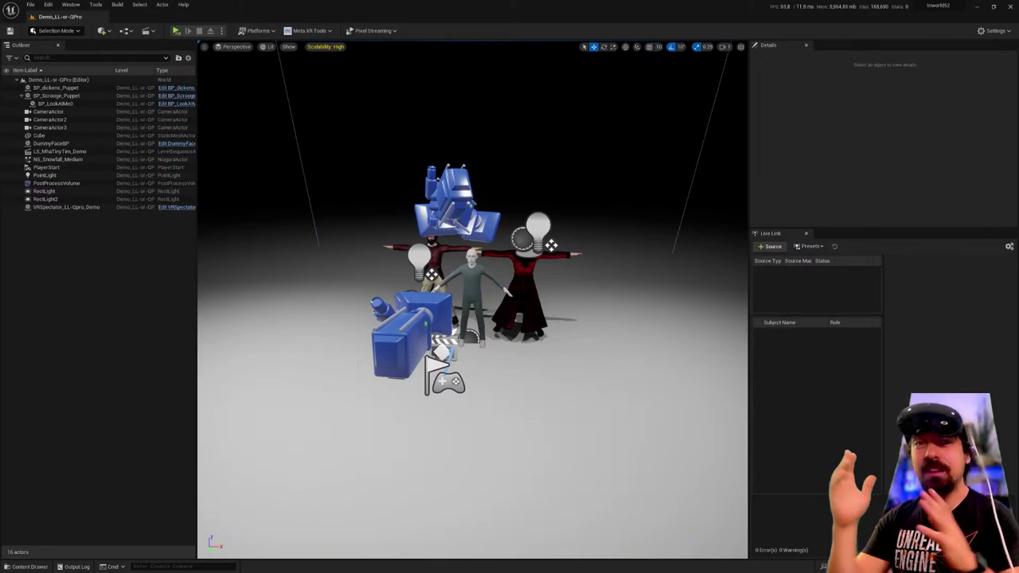
# Select the DummyFaceBP actor and focus the viewport on it to inspect the puppet characters.
pyautogui.press('w')
pyautogui.moveTo(506, 326); pyautogui.dragTo(546, 279, button='right')
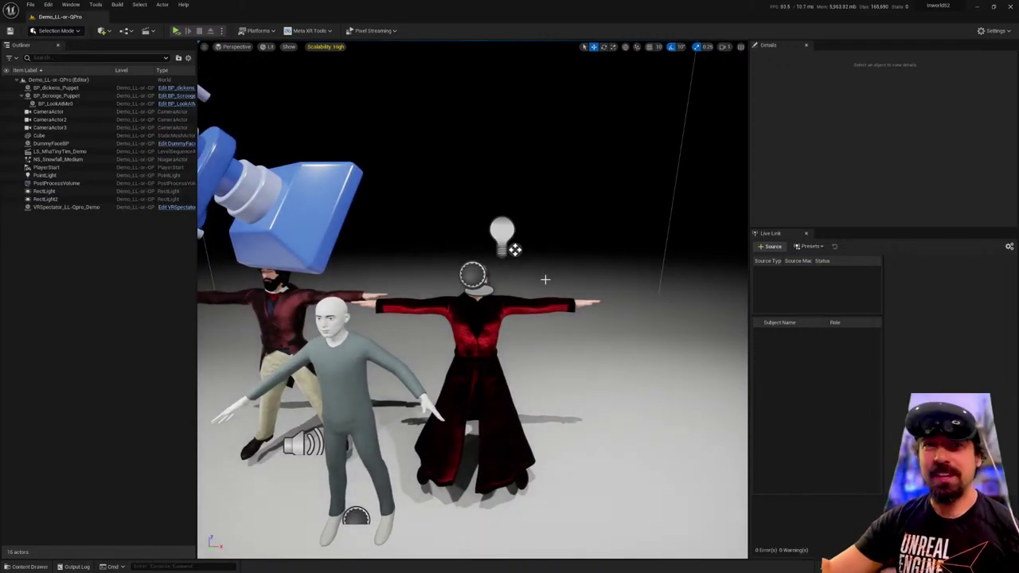
pyautogui.moveTo(545, 280); pyautogui.dragTo(402, 200, button='right')
pyautogui.click(56, 87)
pyautogui.doubleClick(51, 144)
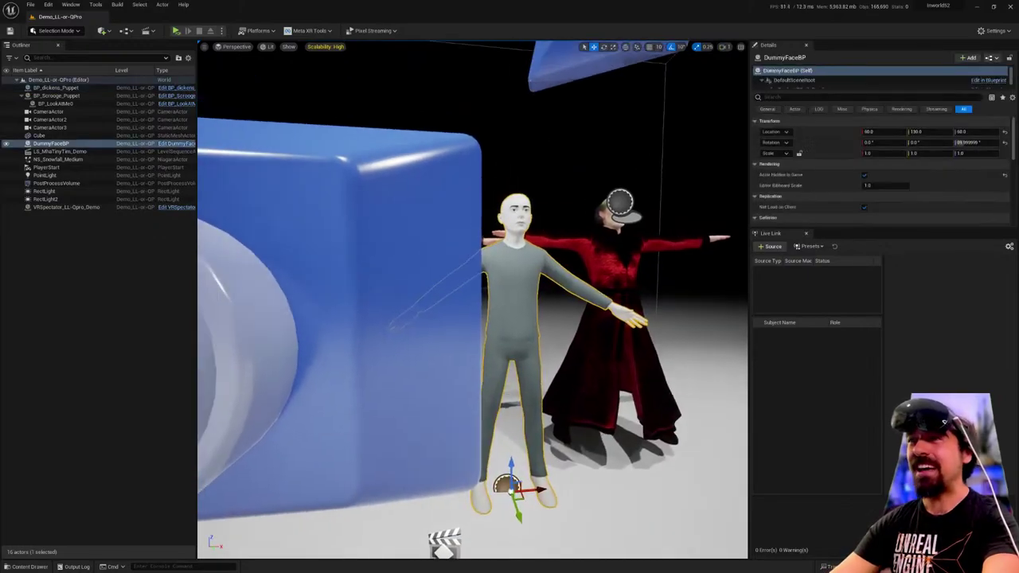
pyautogui.moveTo(514, 226); pyautogui.dragTo(514, 227, button='right')
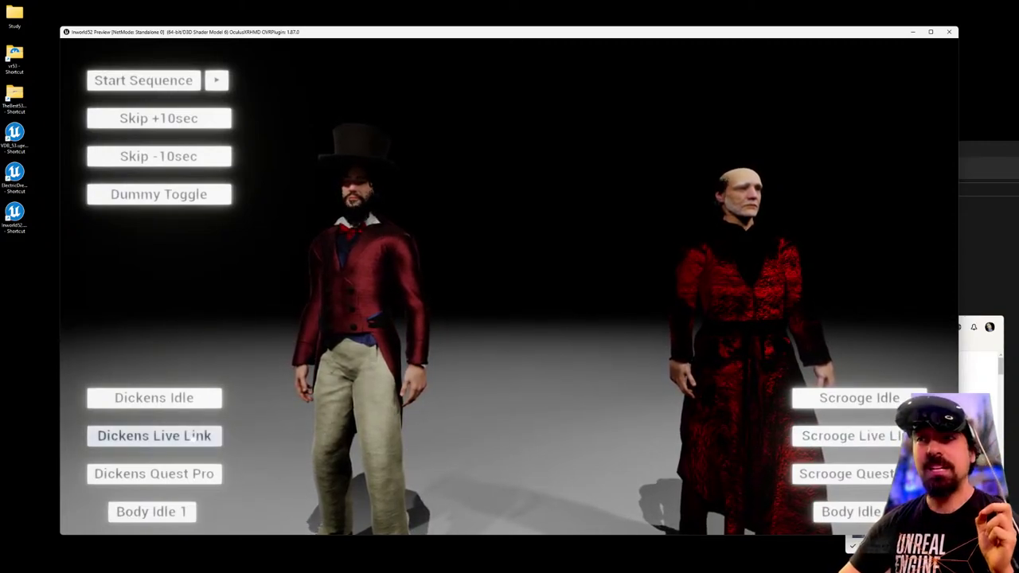
# Switch the Dickens character to its Quest Pro mode in the running preview.
pyautogui.click(201, 478)
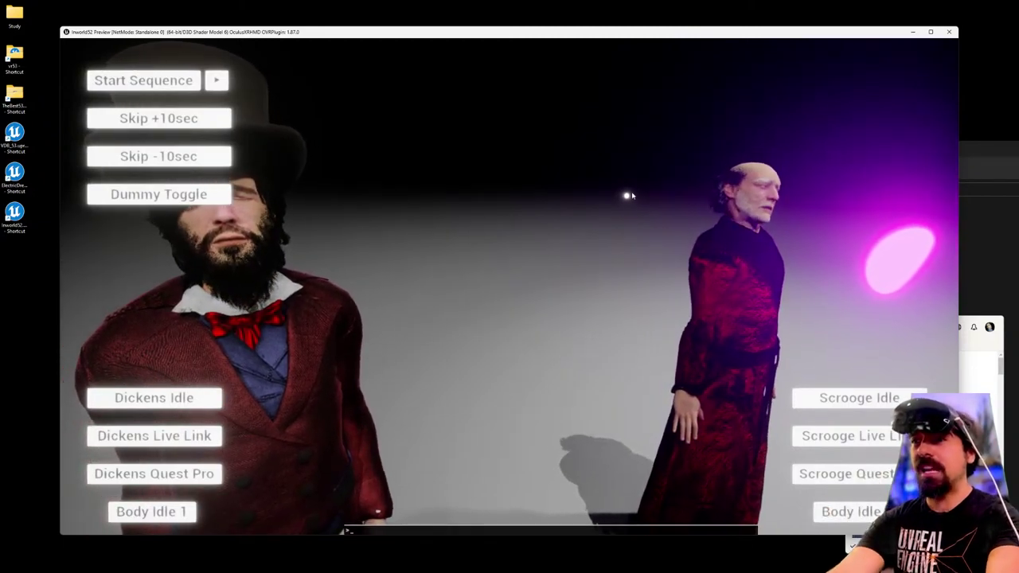
pyautogui.write('usecard')
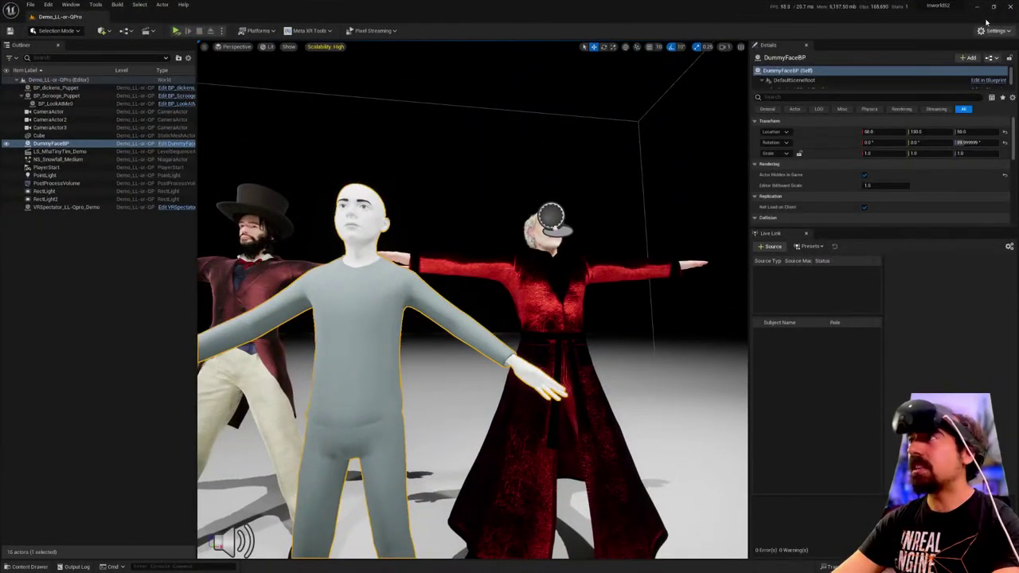
# Clear the desktop by minimizing the Unreal Editor, the InworldAI_Metahuman folder window and the GitHub Desktop window.
pyautogui.click(973, 7)
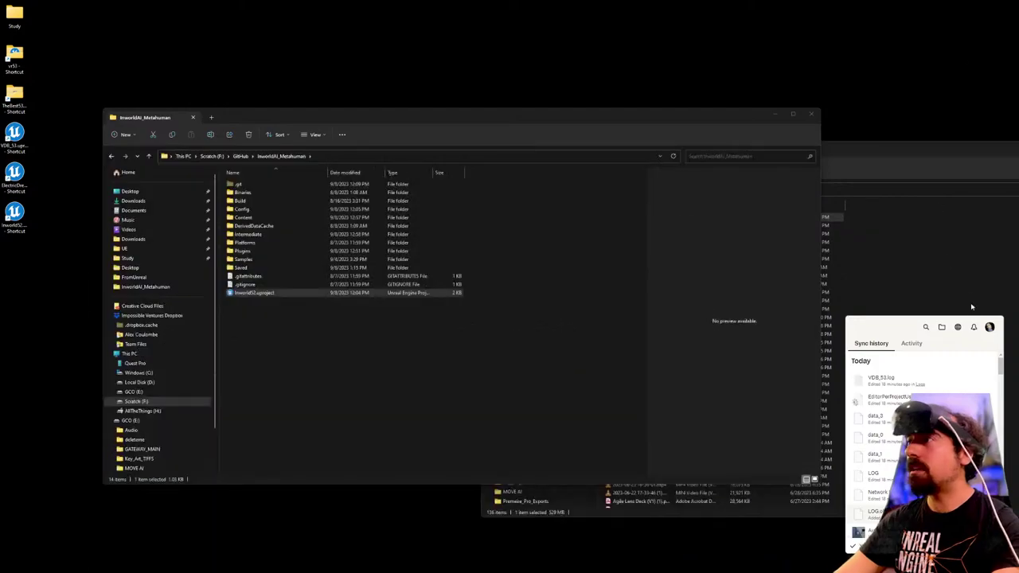
pyautogui.moveTo(880, 148); pyautogui.dragTo(816, 219)
pyautogui.click(773, 115)
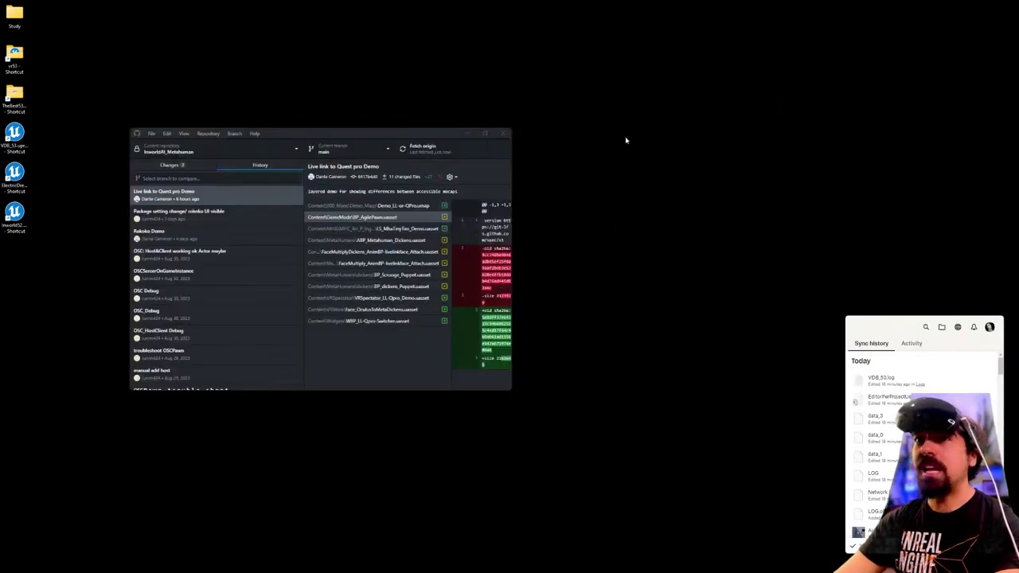
pyautogui.click(467, 136)
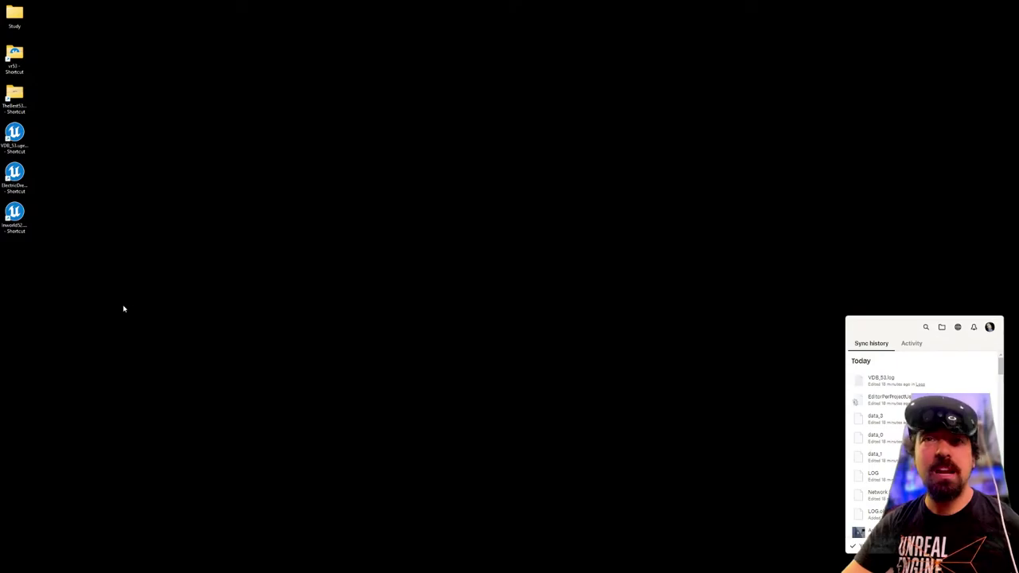
pyautogui.click(767, 228)
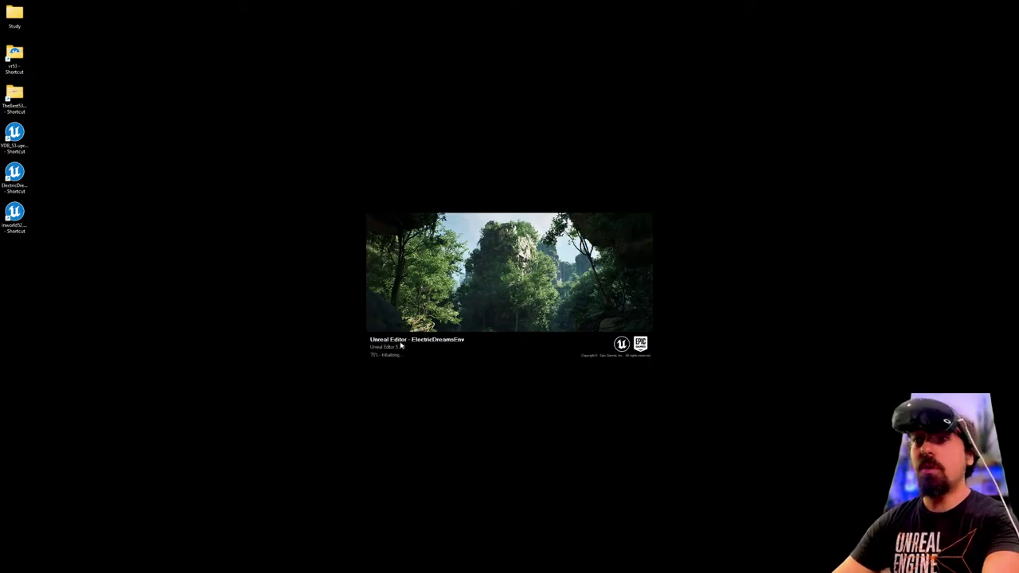
# Switch to Firefox, open the Unreal Engine 5.3 public roadmap on portal.productboard.com and maximize the window.
pyautogui.click(434, 282)
pyautogui.write('portal.productboard.com/')
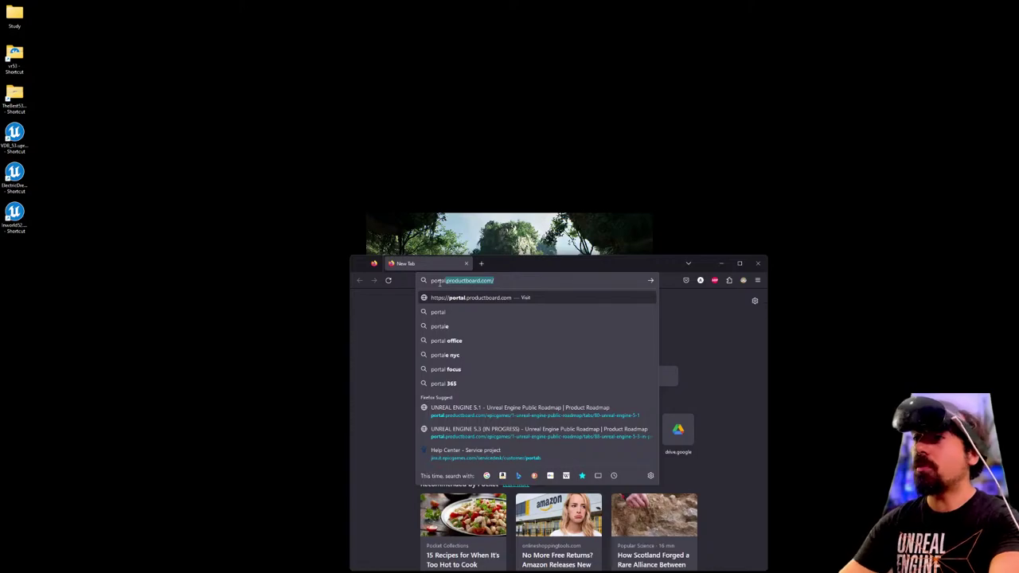
pyautogui.click(538, 430)
pyautogui.click(740, 263)
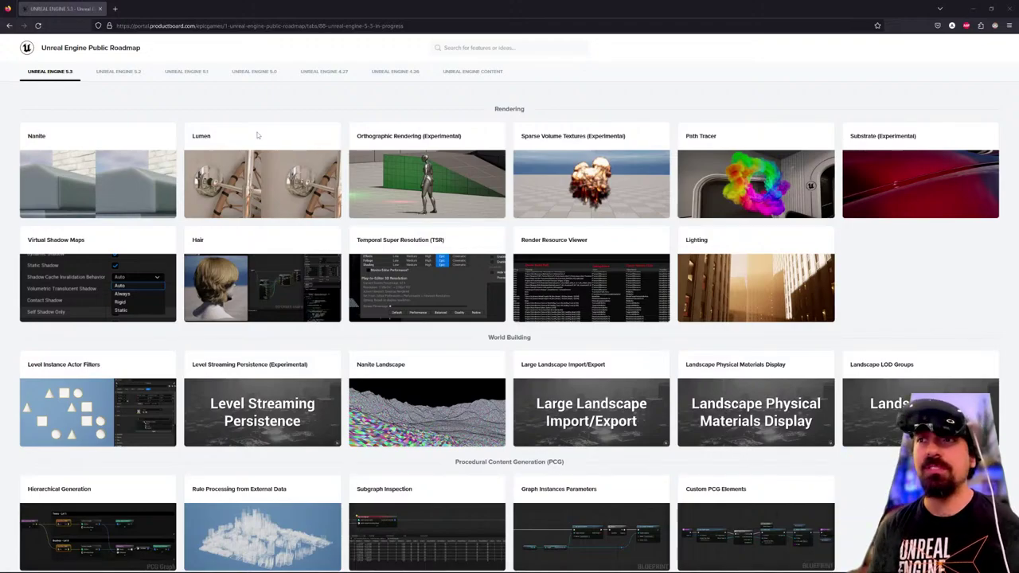
# Switch to the ElectricDreamsEnv project in Unreal Editor, search its assets for "env" and open the ElectricDreams_Env level.
pyautogui.hotkey('alt', 'Tab')
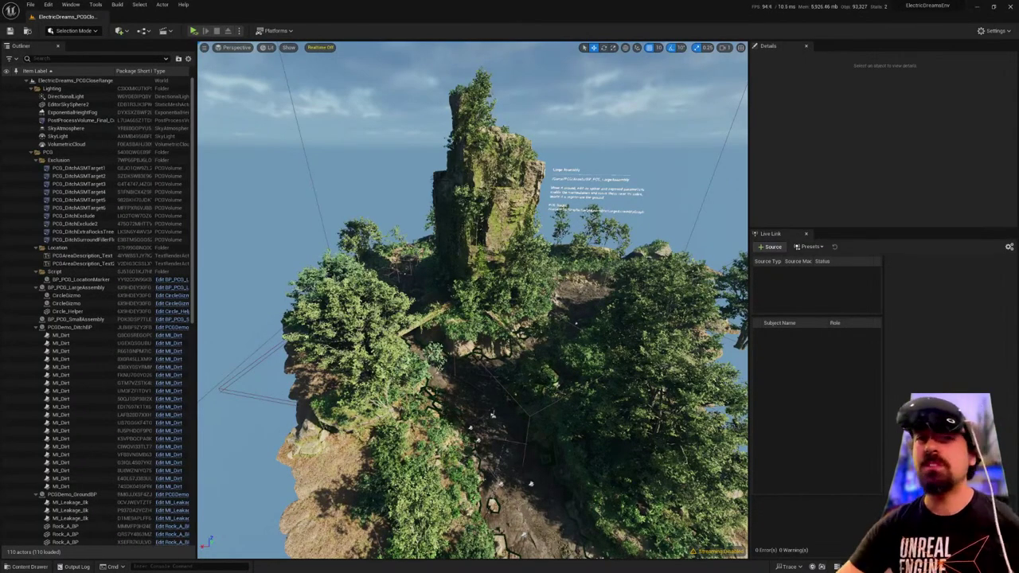
pyautogui.moveTo(436, 518); pyautogui.dragTo(440, 239, button='right')
pyautogui.hotkey('ctrl', 'space')
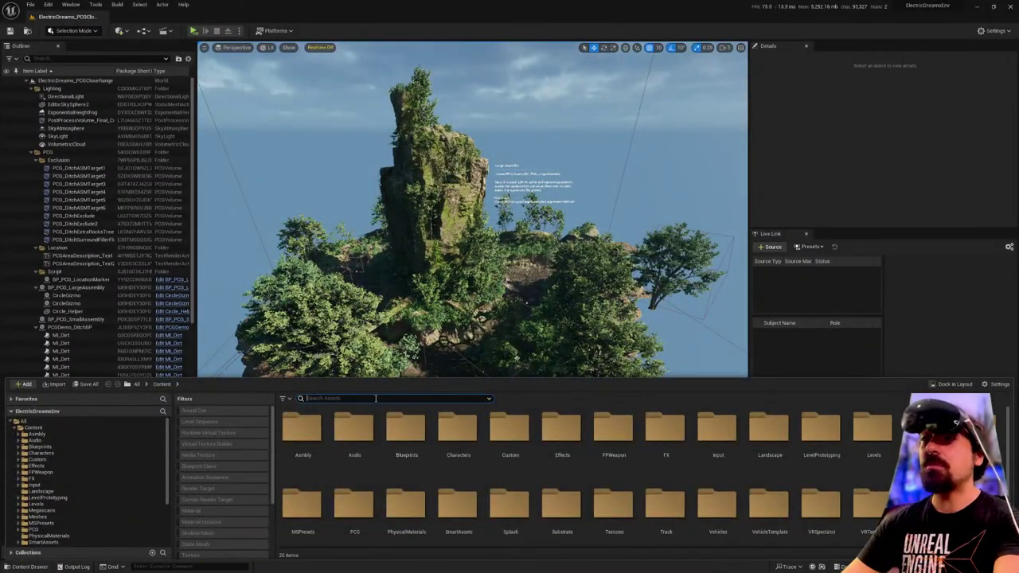
pyautogui.write('env')
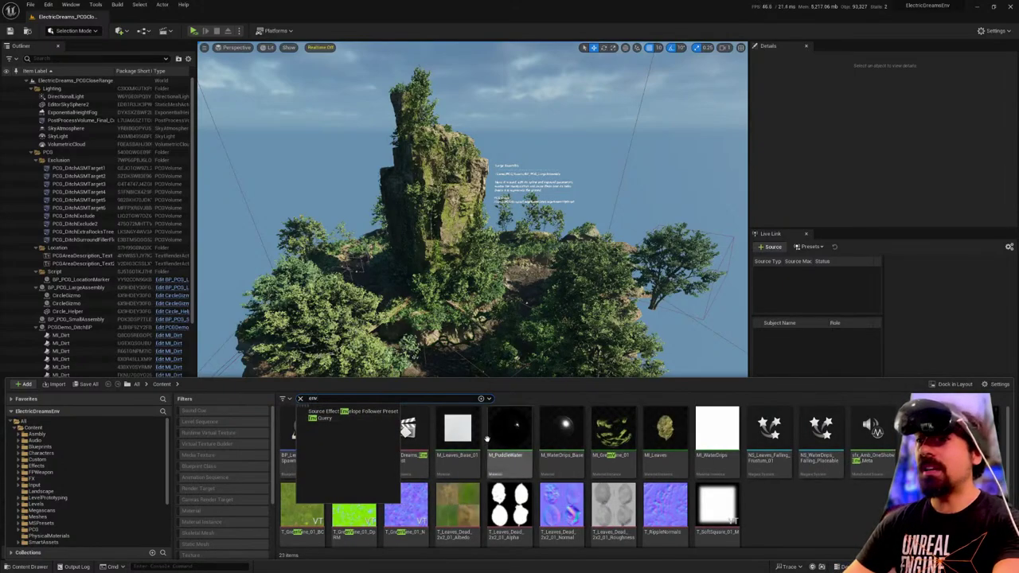
pyautogui.click(344, 434)
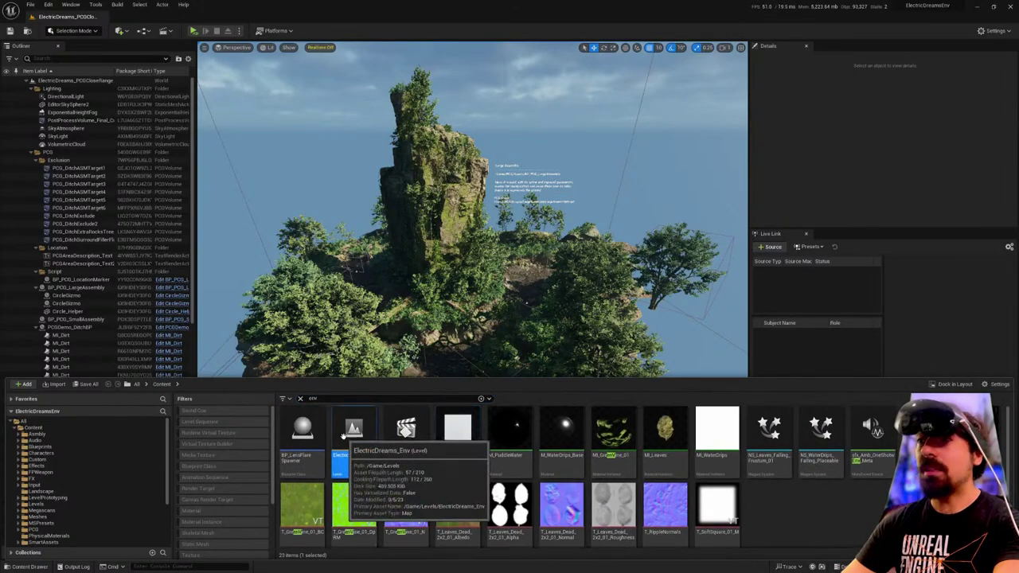
pyautogui.doubleClick(345, 432)
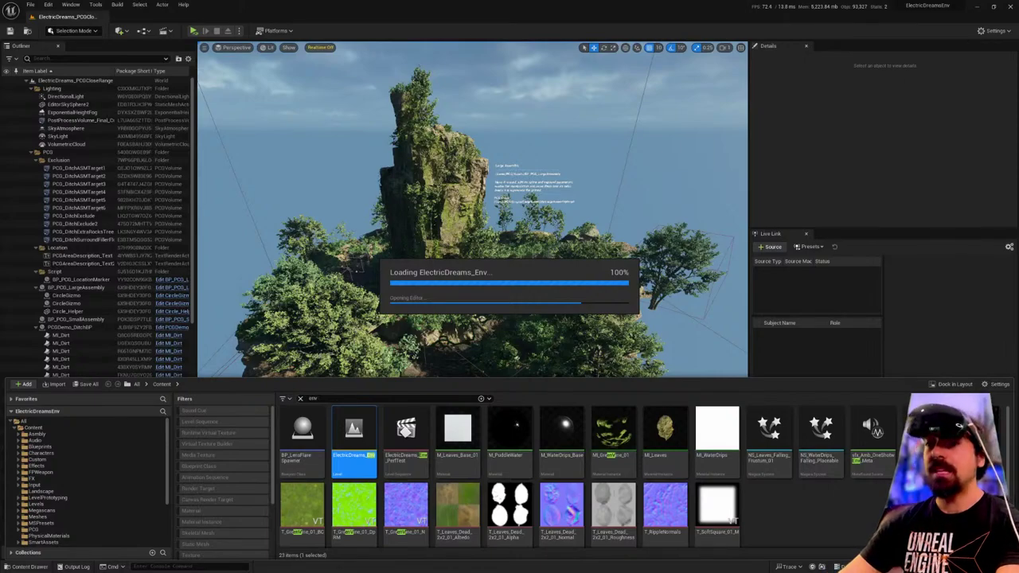
# Switch back to Firefox, read the Sparse Volume Textures (Experimental) entry on the roadmap and close it.
pyautogui.press('super')
pyautogui.moveTo(120, 563)
pyautogui.click(195, 536)
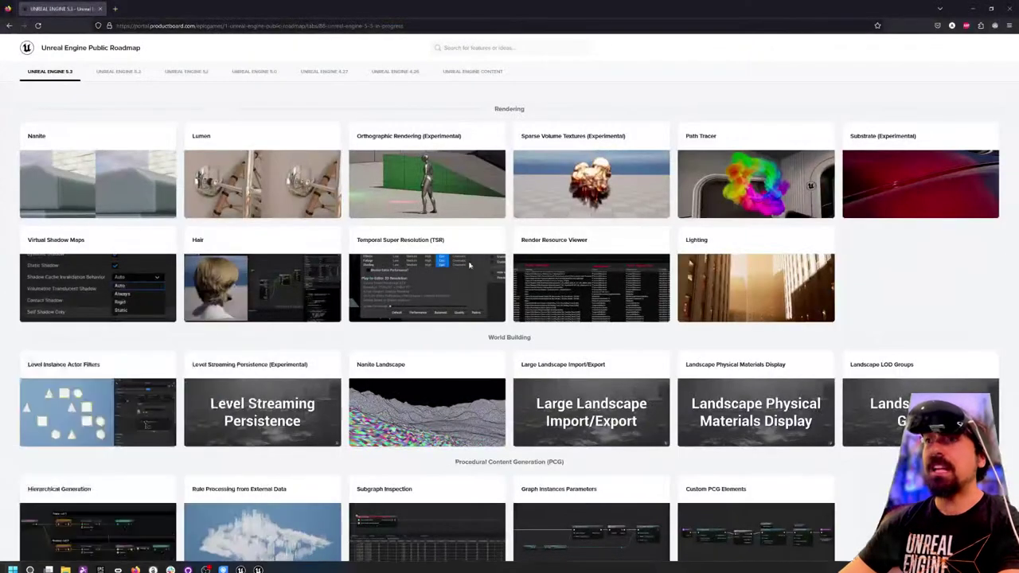
pyautogui.click(555, 171)
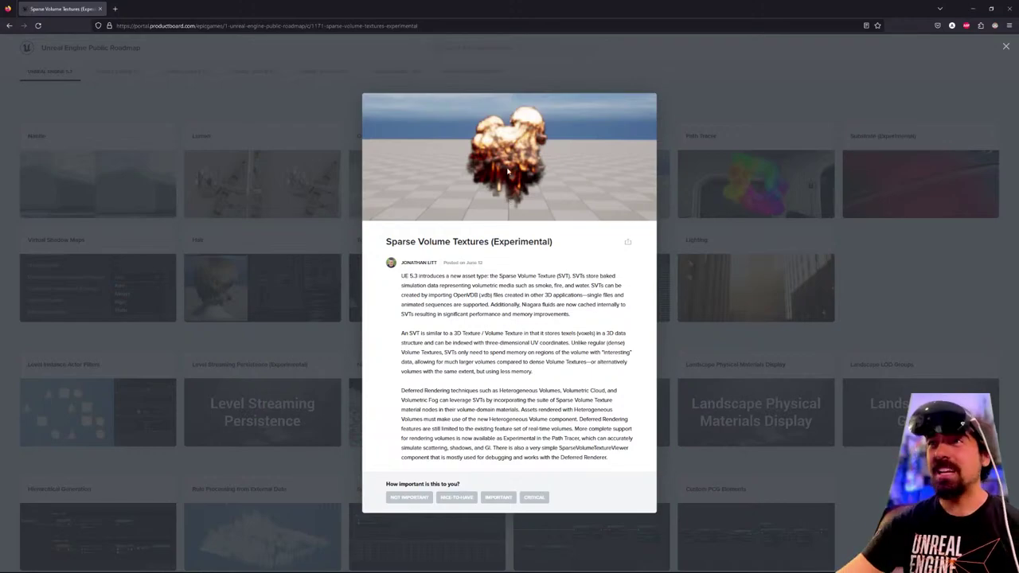
pyautogui.click(713, 117)
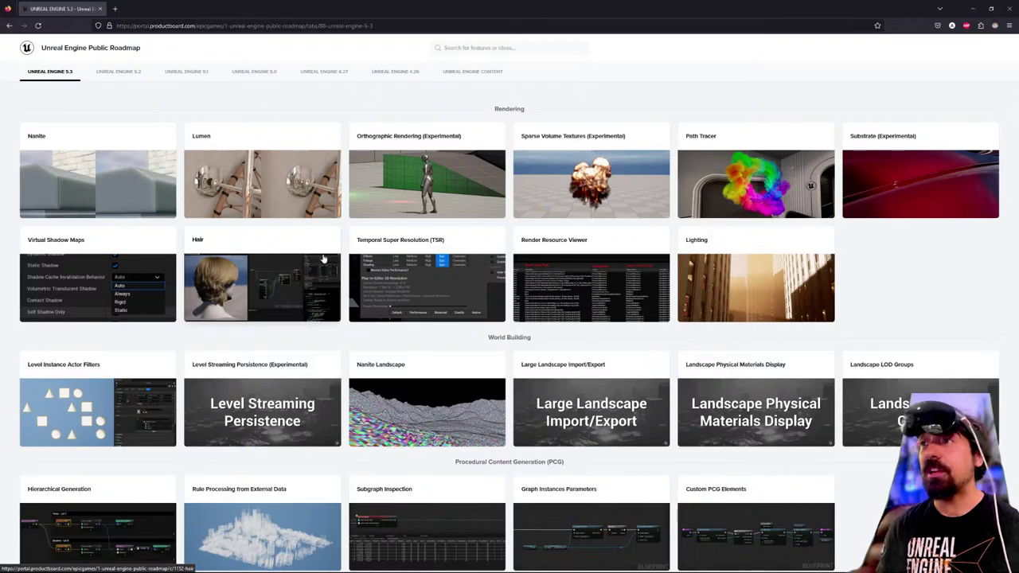
# Browse the 5.3 roadmap as far as the Platform section and open the NVIDIA VCR webinar page in a new tab.
pyautogui.scroll(-2, 318, 279)
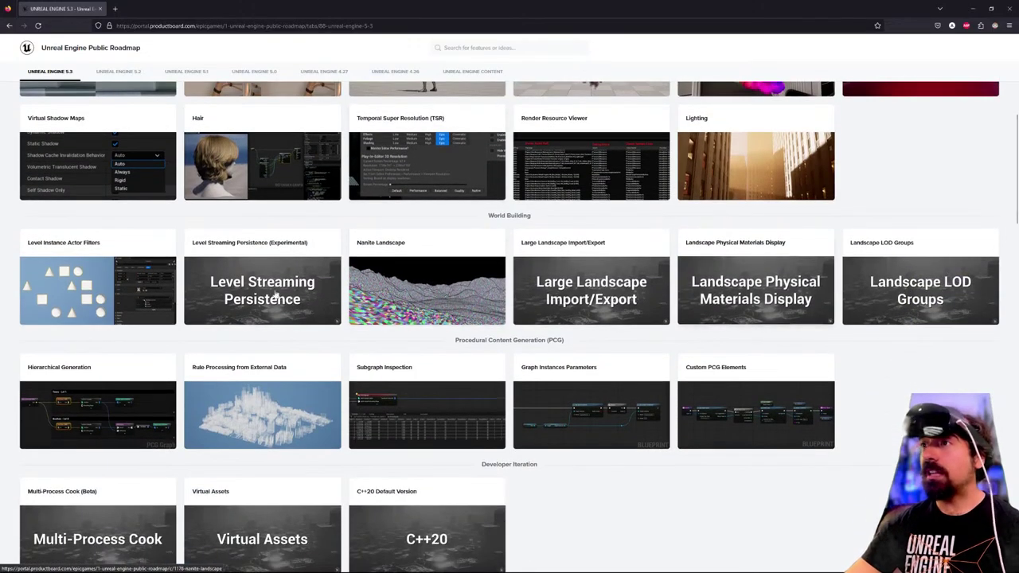
pyautogui.scroll(-2, 313, 299)
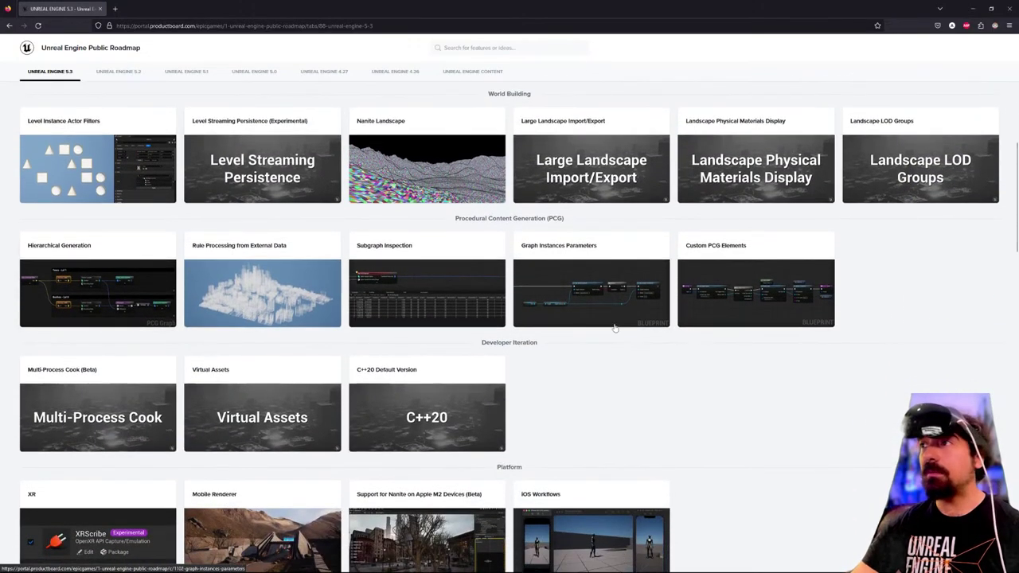
pyautogui.scroll(-1, 406, 353)
pyautogui.scroll(-4, 406, 353)
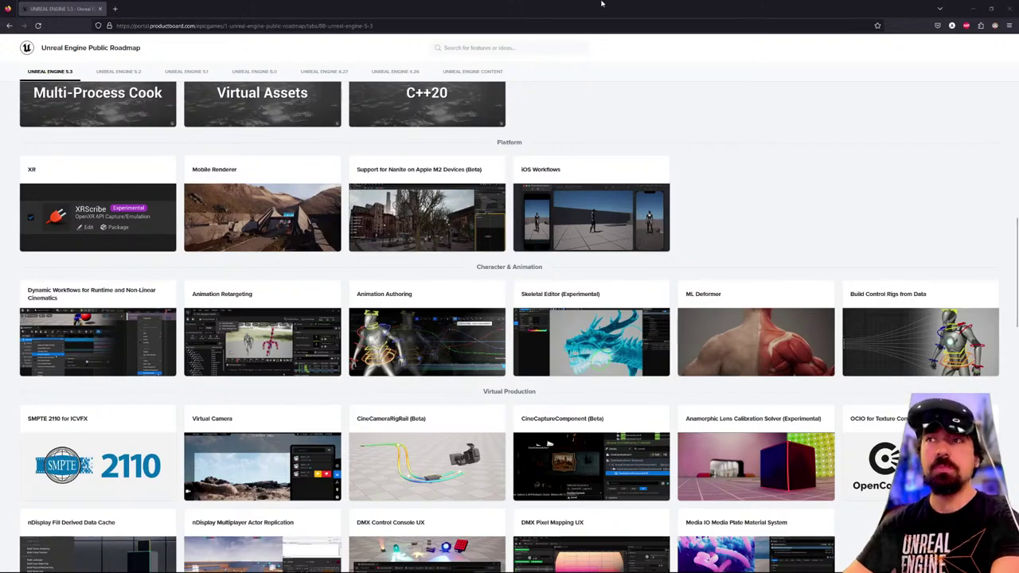
pyautogui.click(115, 9)
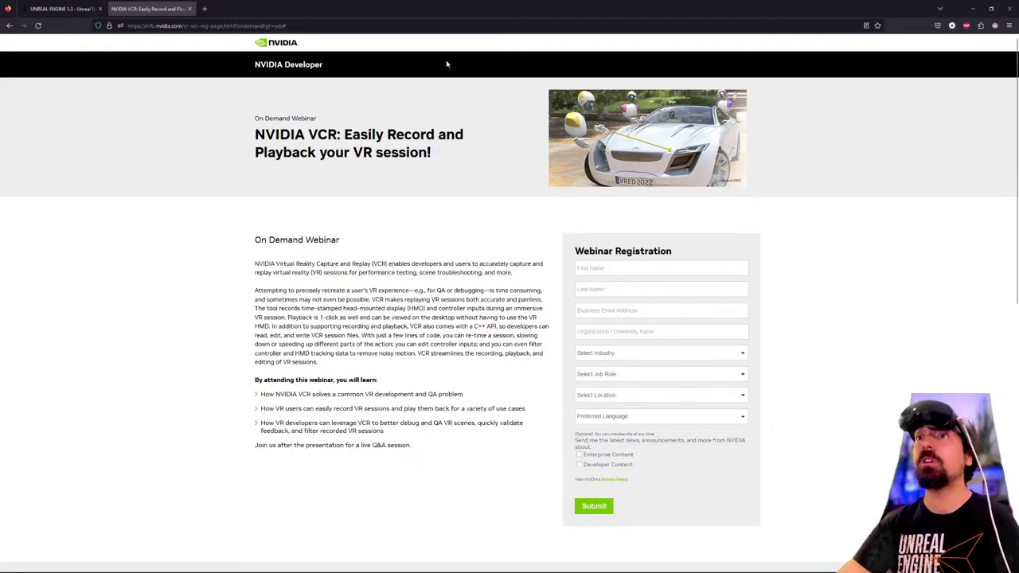
# Return to the roadmap and open the XR entry under Platform to read its first sections.
pyautogui.click(71, 11)
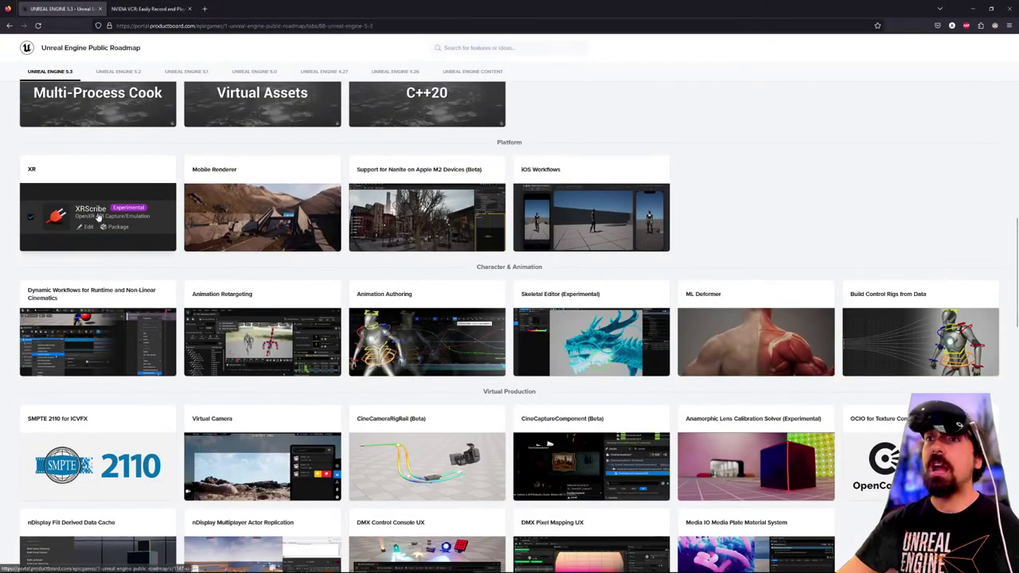
pyautogui.click(98, 216)
pyautogui.scroll(-1, 510, 412)
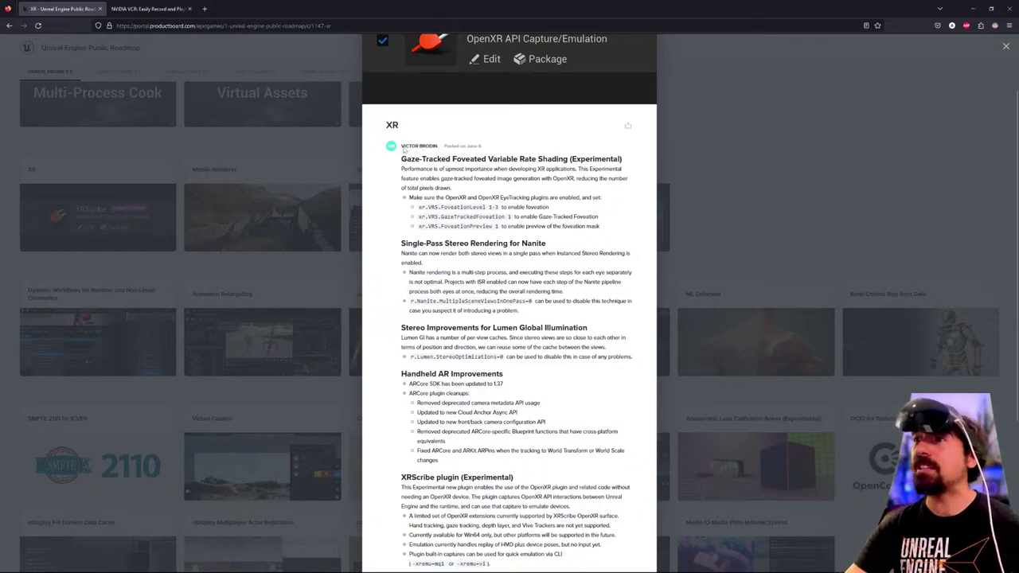
pyautogui.scroll(1, 416, 159)
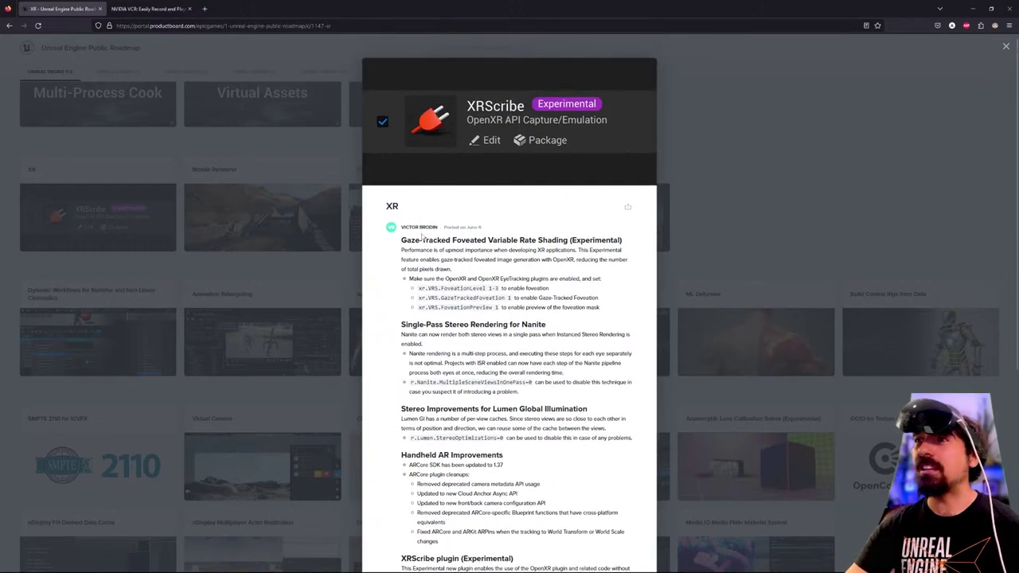
pyautogui.scroll(-1, 423, 240)
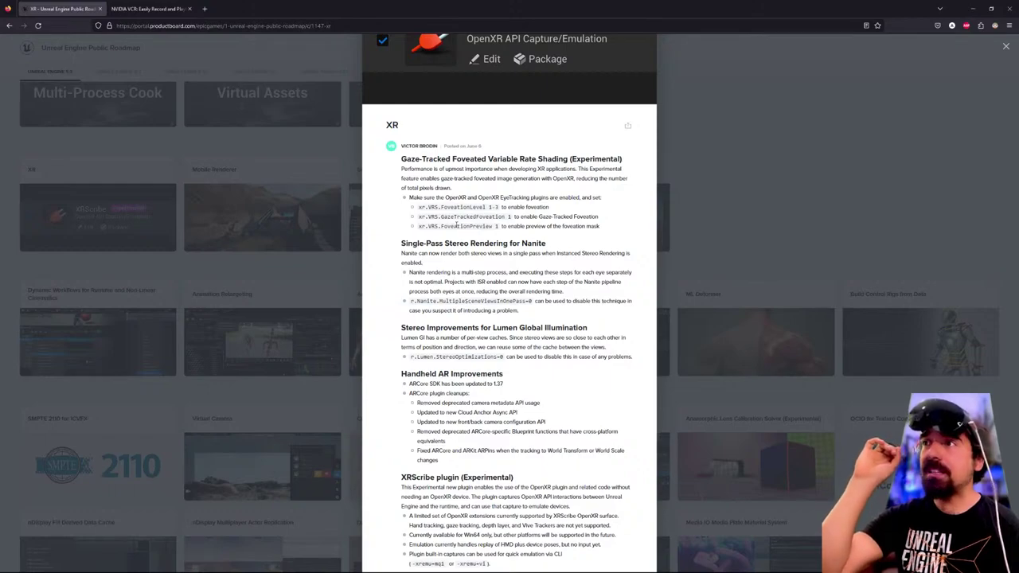
# Highlight the xr.VRS foveation console variables in the Gaze-Tracked Foveated Variable Rate Shading section while reading it.
pyautogui.moveTo(505, 226); pyautogui.dragTo(414, 208)
pyautogui.click(425, 216)
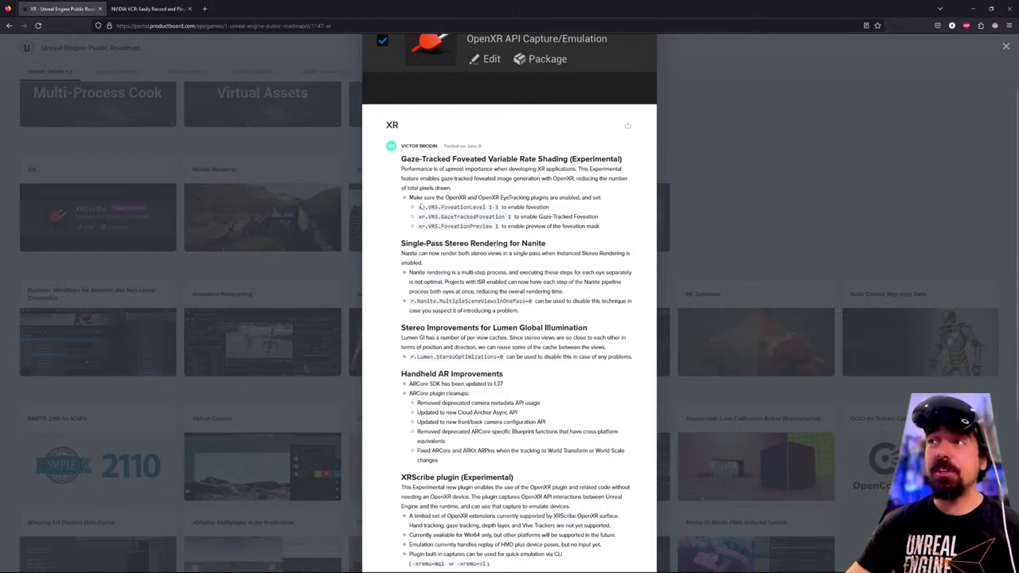
pyautogui.moveTo(420, 207); pyautogui.dragTo(511, 223)
pyautogui.click(501, 220)
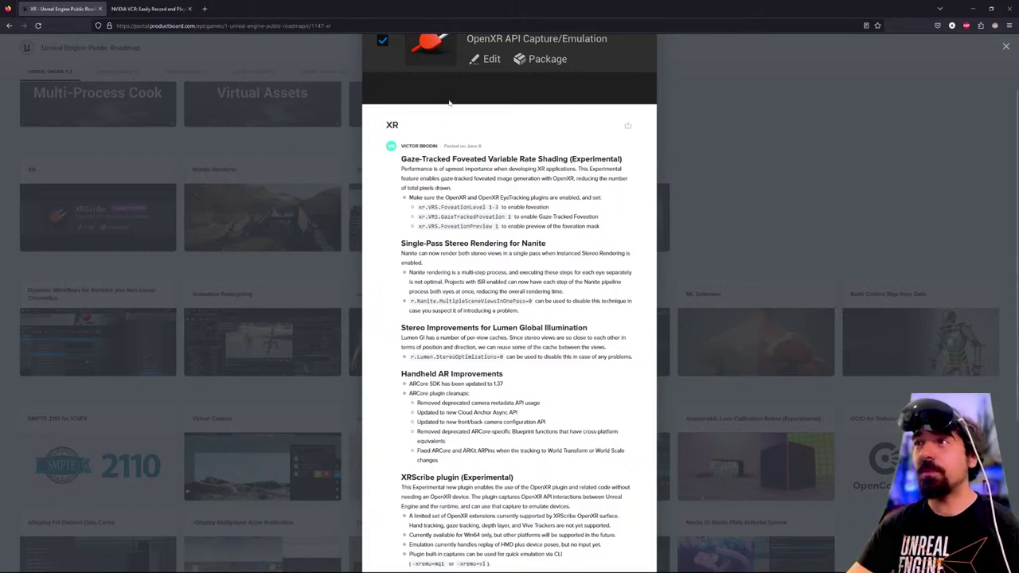
pyautogui.moveTo(497, 226); pyautogui.dragTo(419, 218)
pyautogui.click(419, 222)
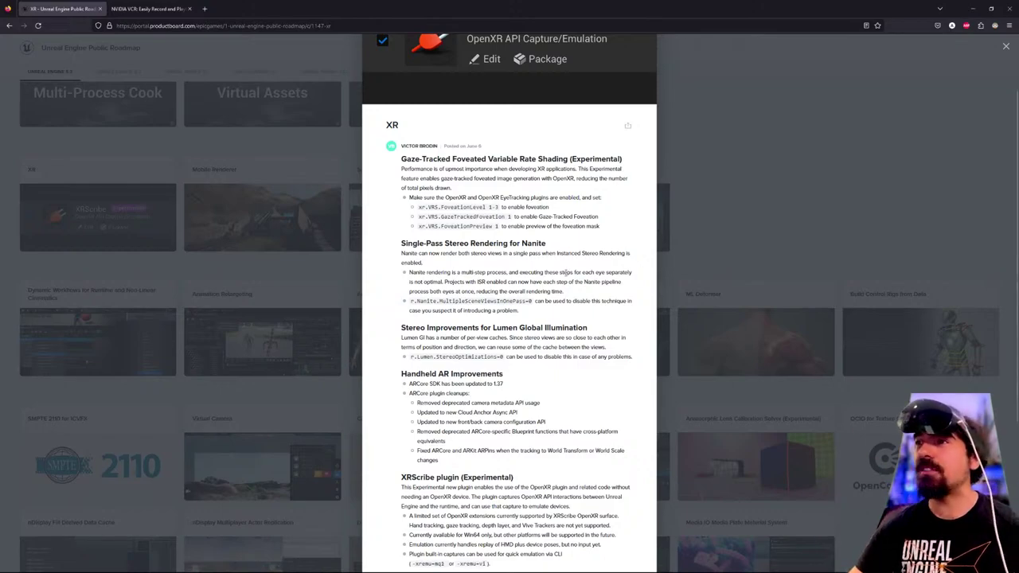
# Read the Handheld AR Improvements section of the XR entry, highlighting its ARCore notes.
pyautogui.scroll(-3, 498, 366)
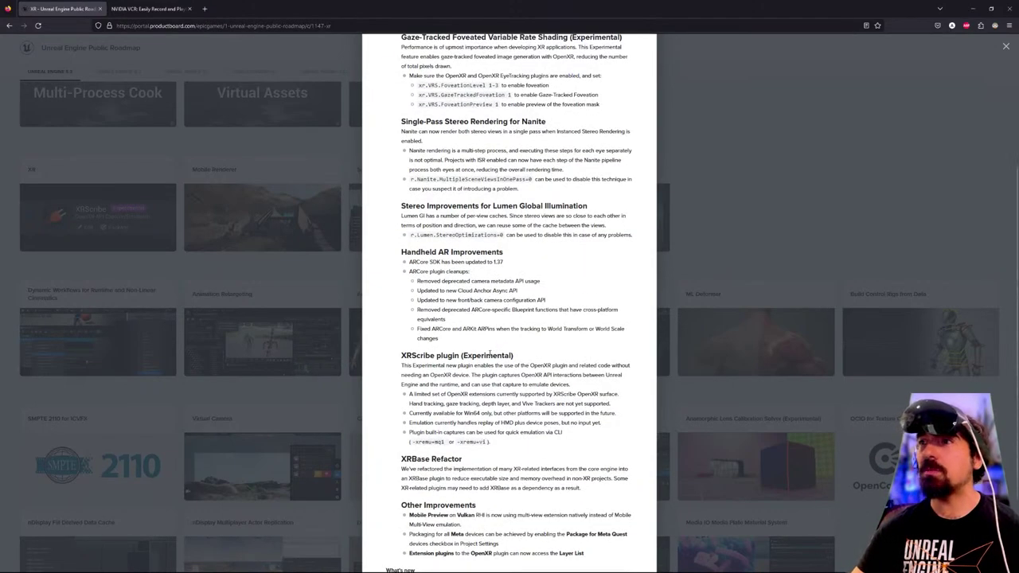
pyautogui.moveTo(402, 252); pyautogui.dragTo(470, 274)
pyautogui.click(459, 291)
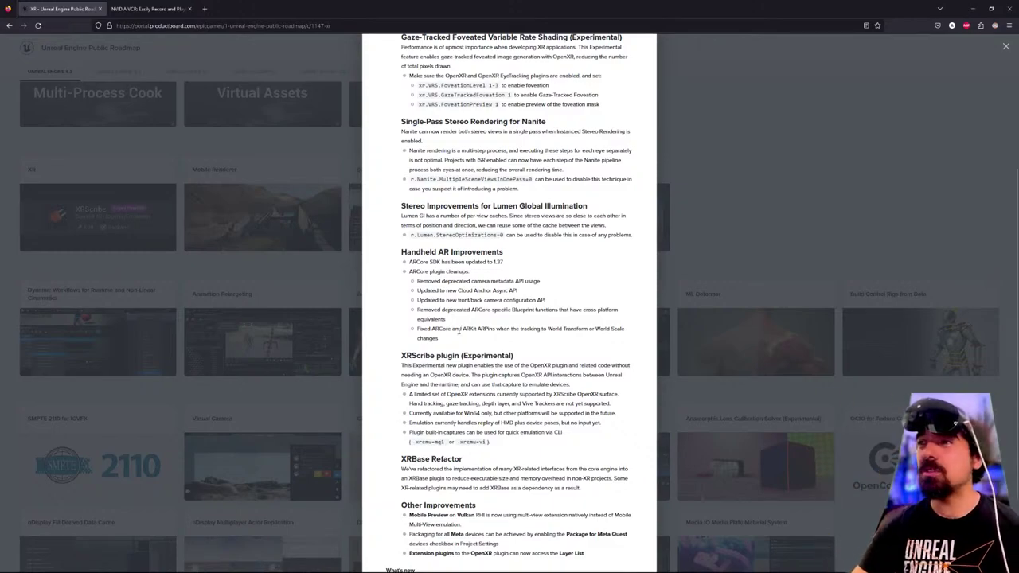
pyautogui.moveTo(460, 340)
pyautogui.mouseDown()
pyautogui.moveTo(453, 329)
pyautogui.moveTo(446, 337)
pyautogui.mouseUp()
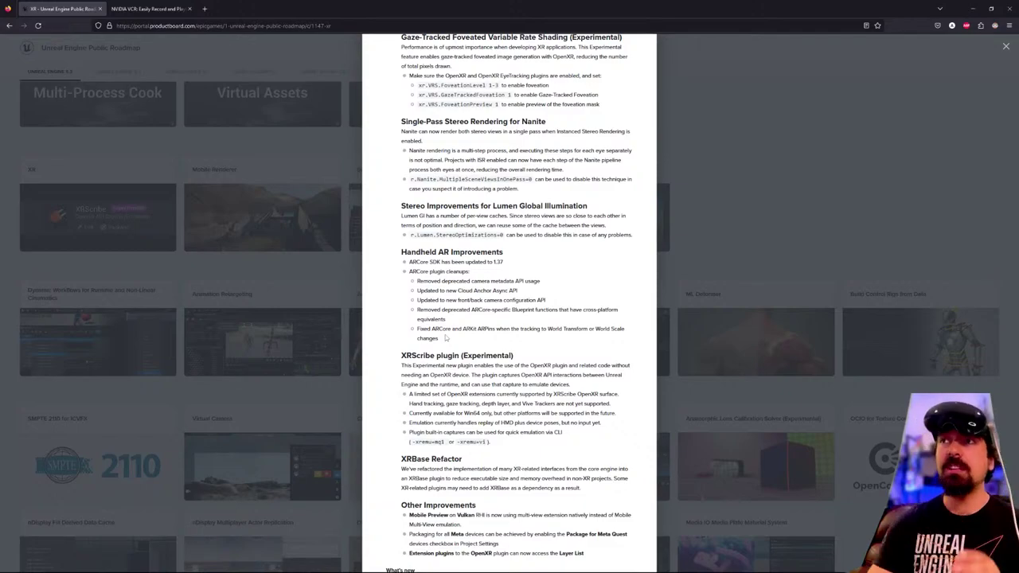
# Open the Unreal Engine training page at unrealengine.com/training in a new tab.
pyautogui.click(204, 9)
pyautogui.write('unrealg')
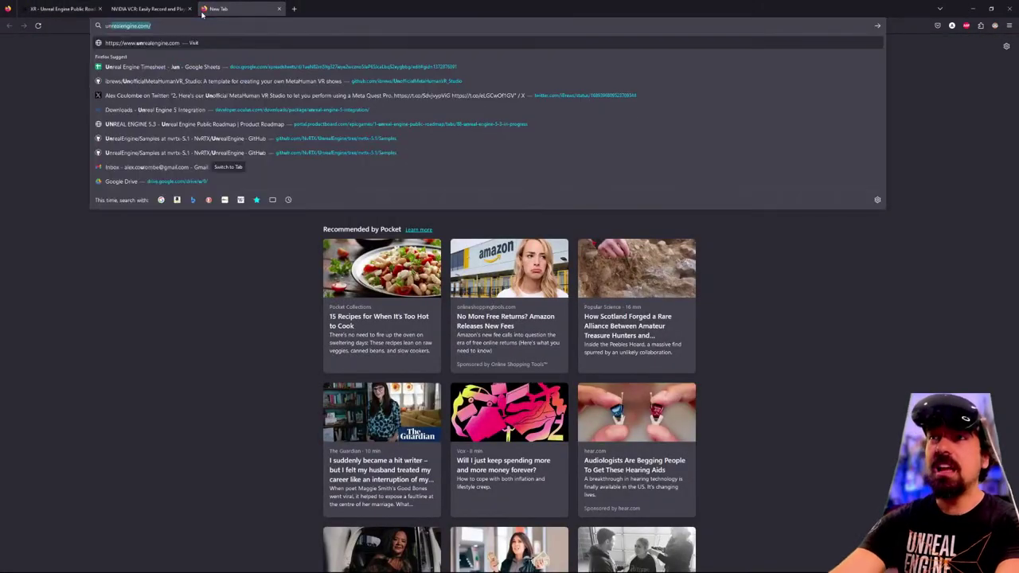
pyautogui.press('BackSpace')
pyautogui.press('BackSpace')
pyautogui.press('BackSpace')
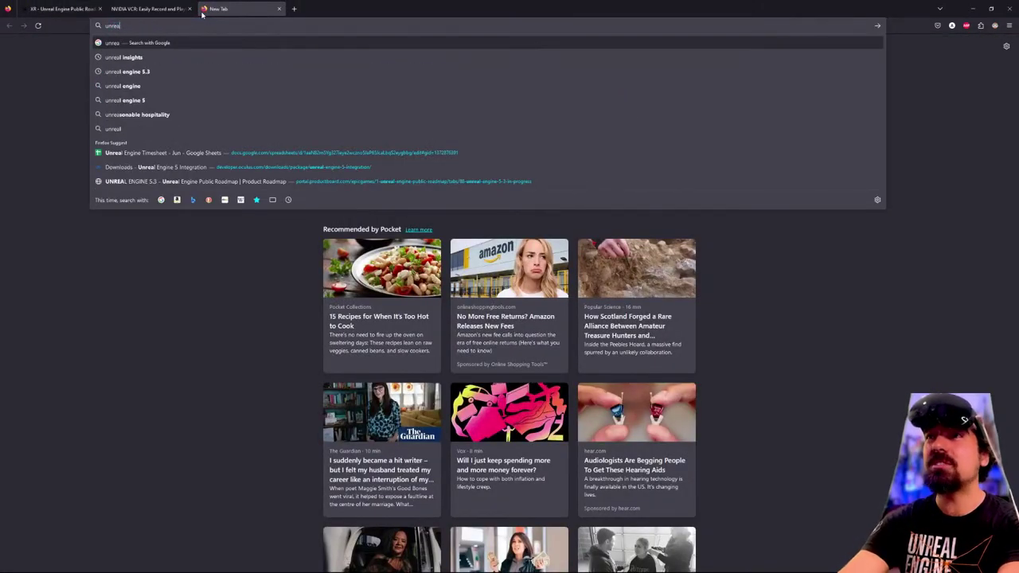
pyautogui.write('lengine.com/en-US/tra')
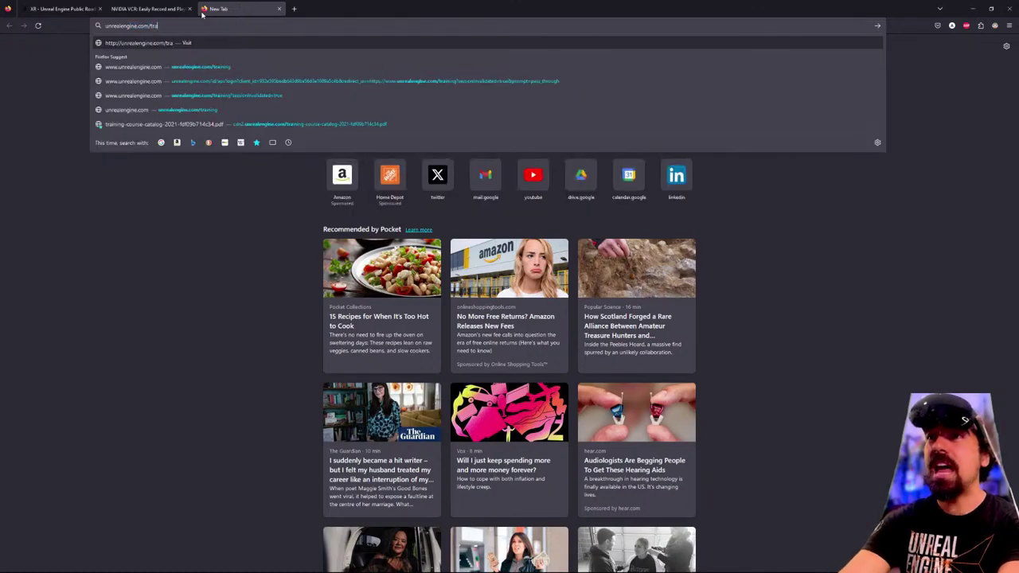
pyautogui.write('ining')
pyautogui.press('Return')
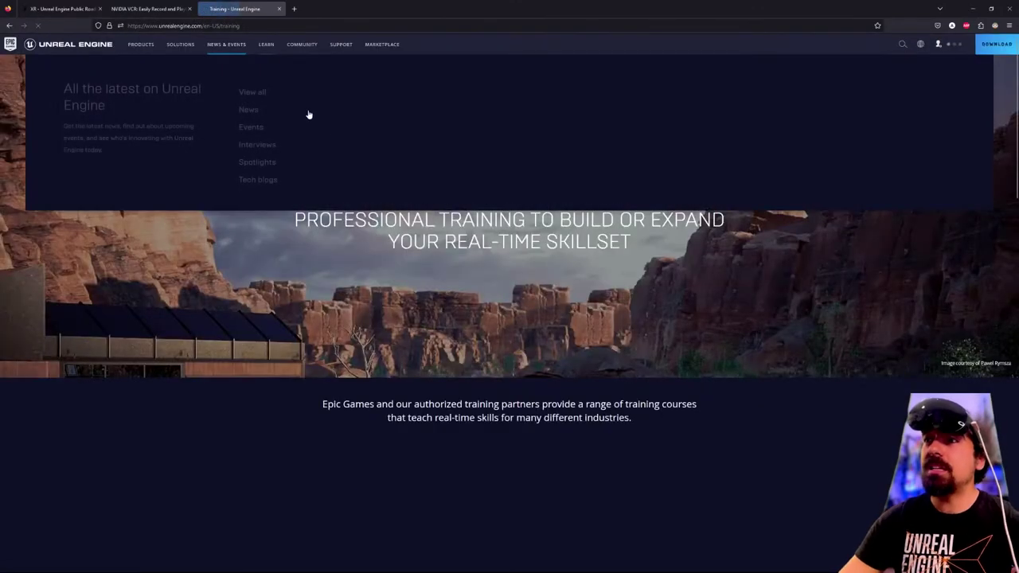
# Open the UE5 courses catalog from the Explore our courses section of the training page.
pyautogui.scroll(-1, 789, 119)
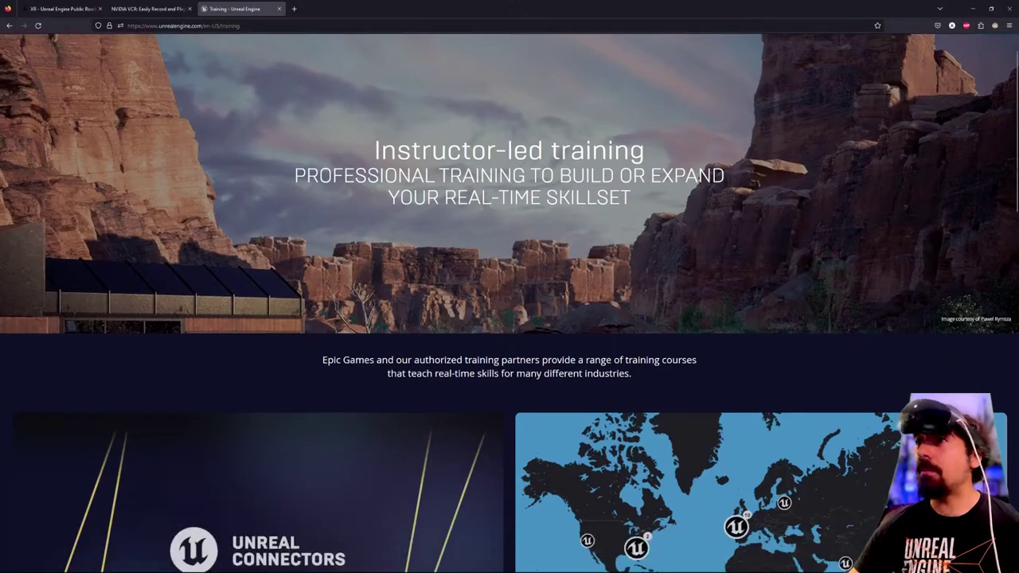
pyautogui.scroll(-10, 133, 267)
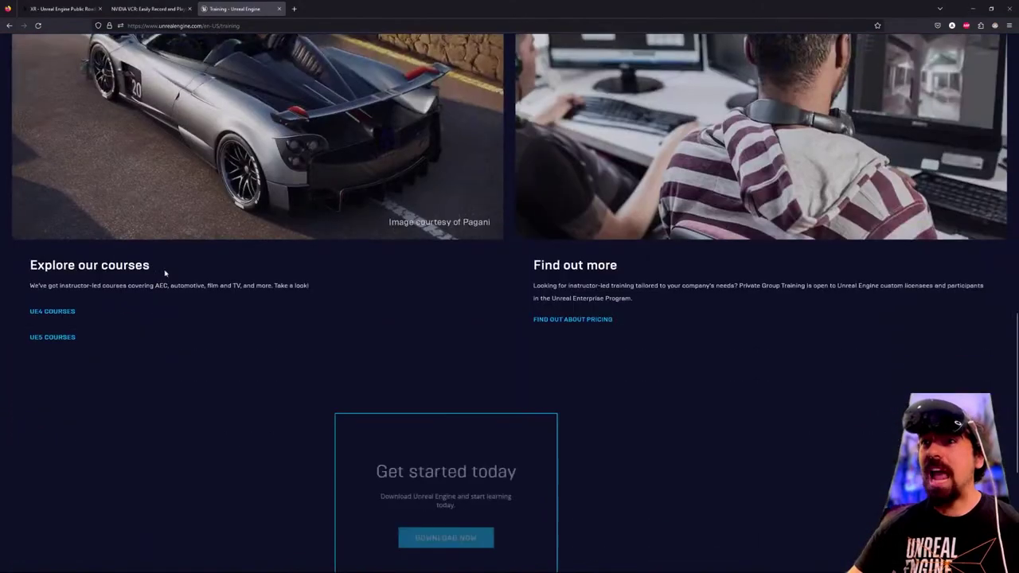
pyautogui.click(58, 337)
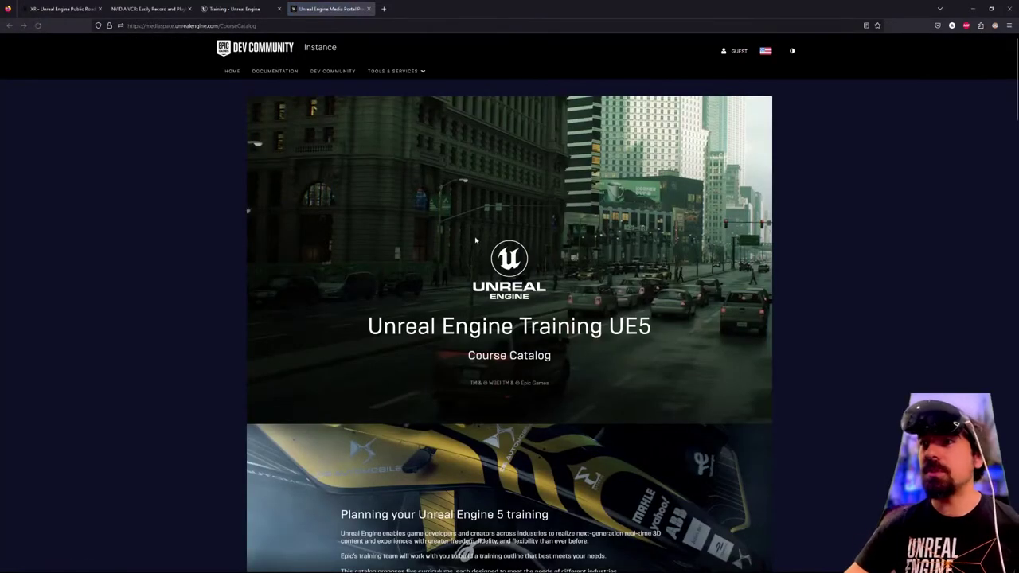
# Examine the UE5 catalog's Full Course List from Foundations down to the Unreal Engine Tools and Stage courses.
pyautogui.scroll(-2, 248, 89)
pyautogui.scroll(-10, 470, 309)
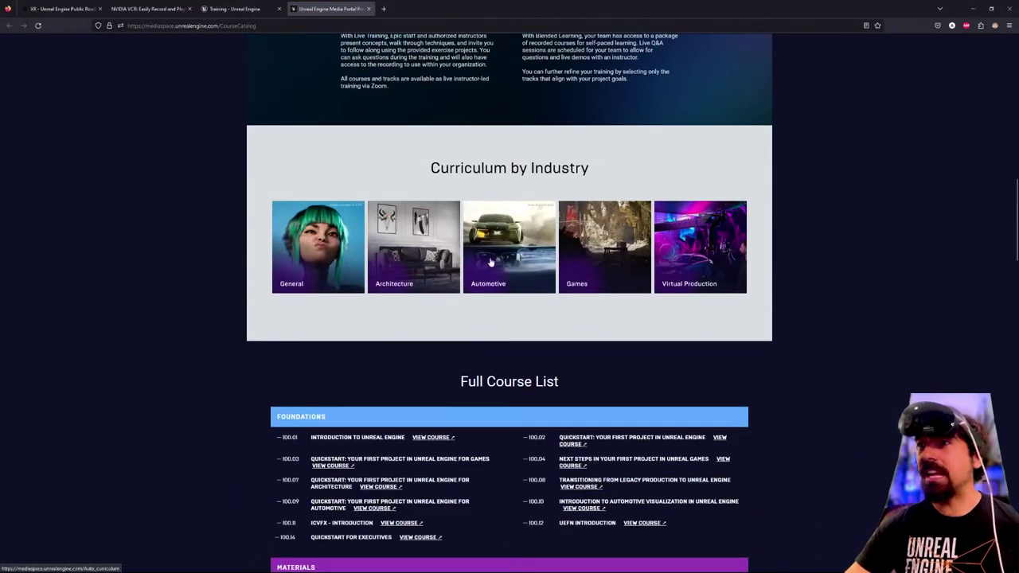
pyautogui.scroll(-2, 470, 309)
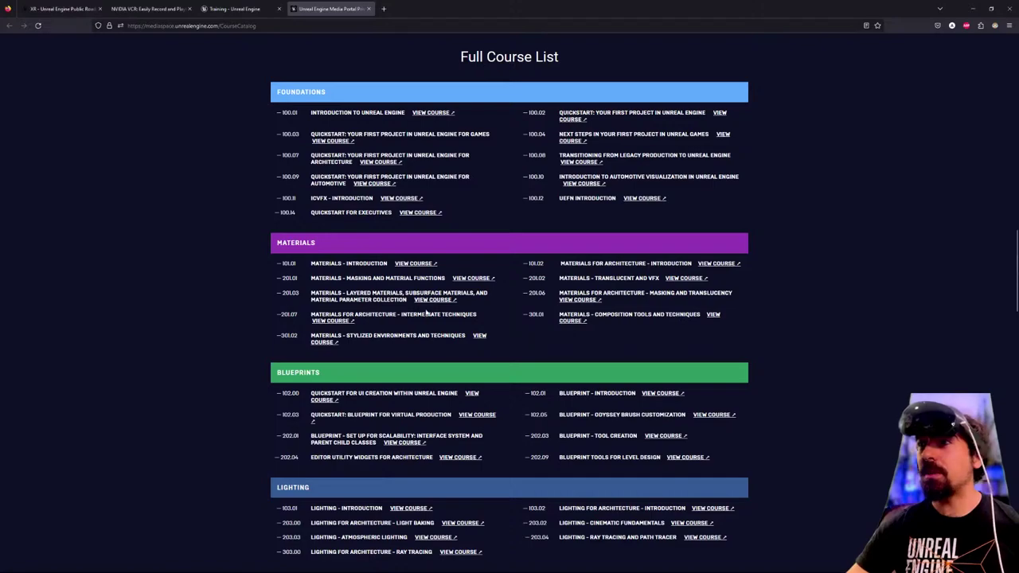
pyautogui.scroll(-6, 540, 325)
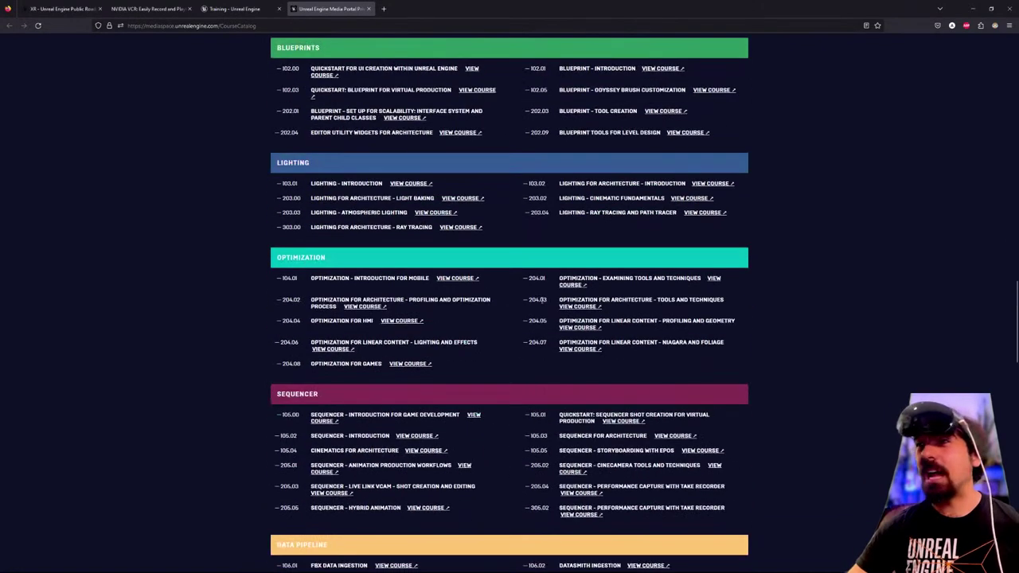
pyautogui.scroll(-3, 541, 302)
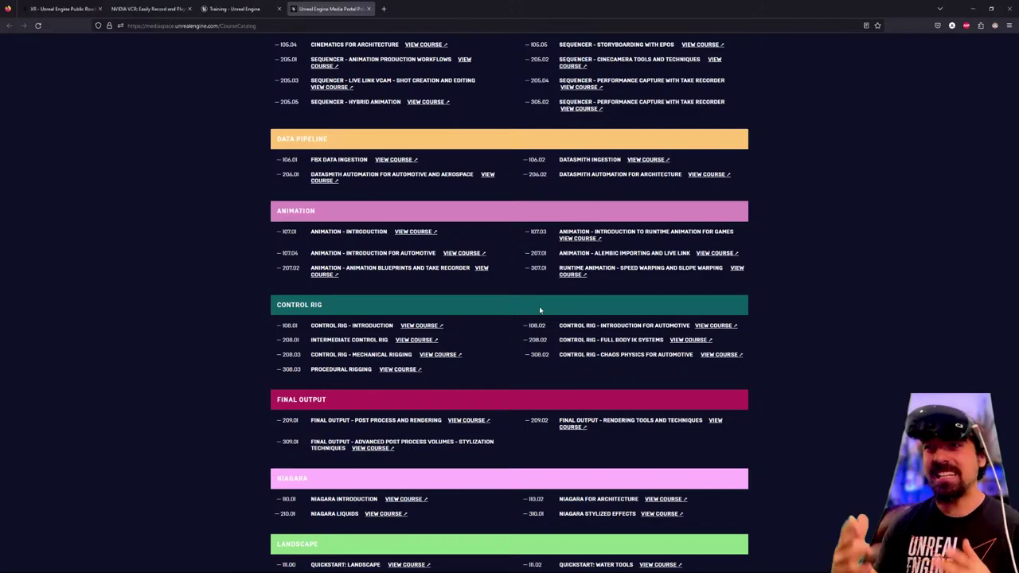
pyautogui.scroll(-2, 557, 334)
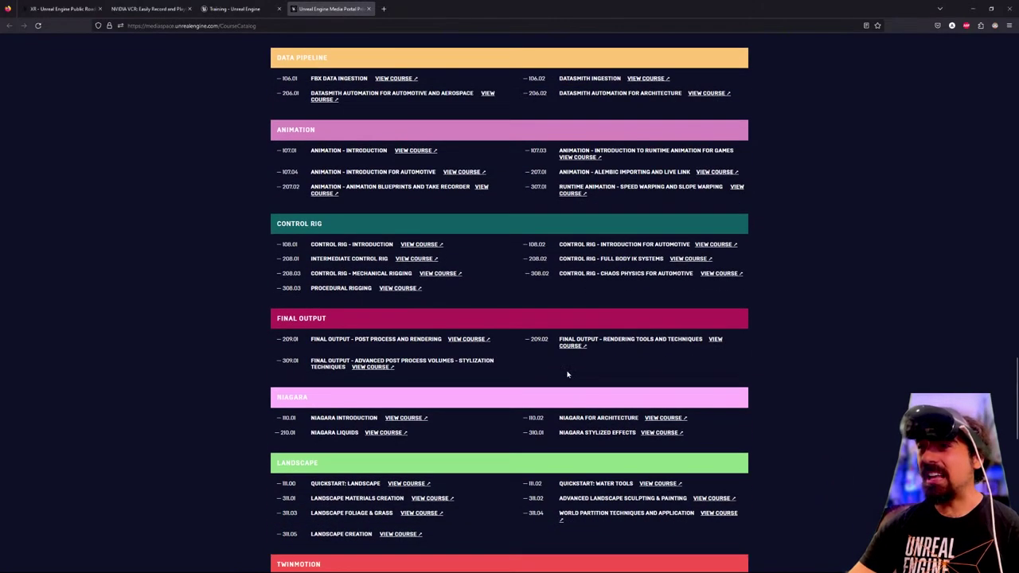
pyautogui.scroll(-5, 541, 381)
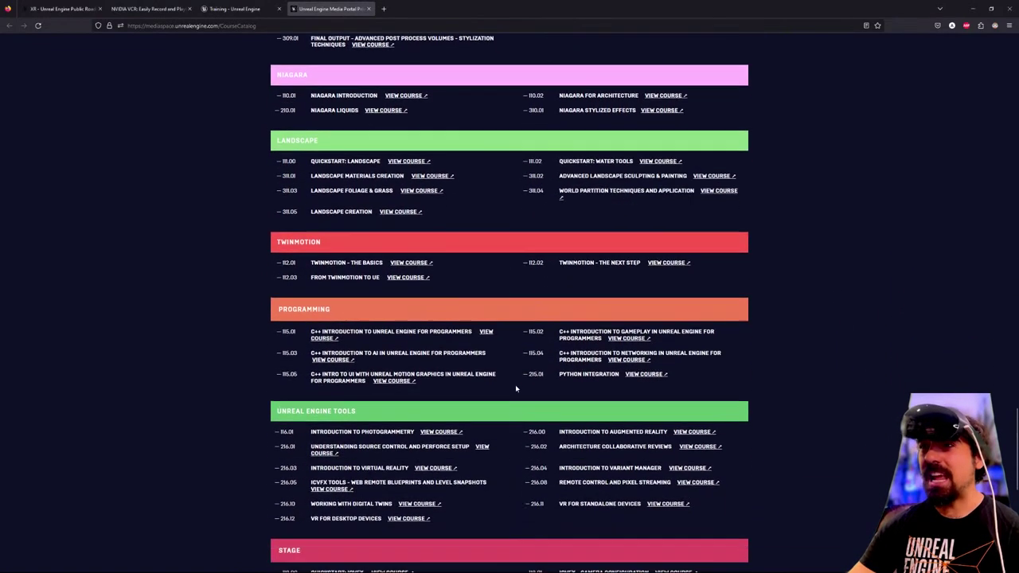
pyautogui.scroll(-2, 516, 389)
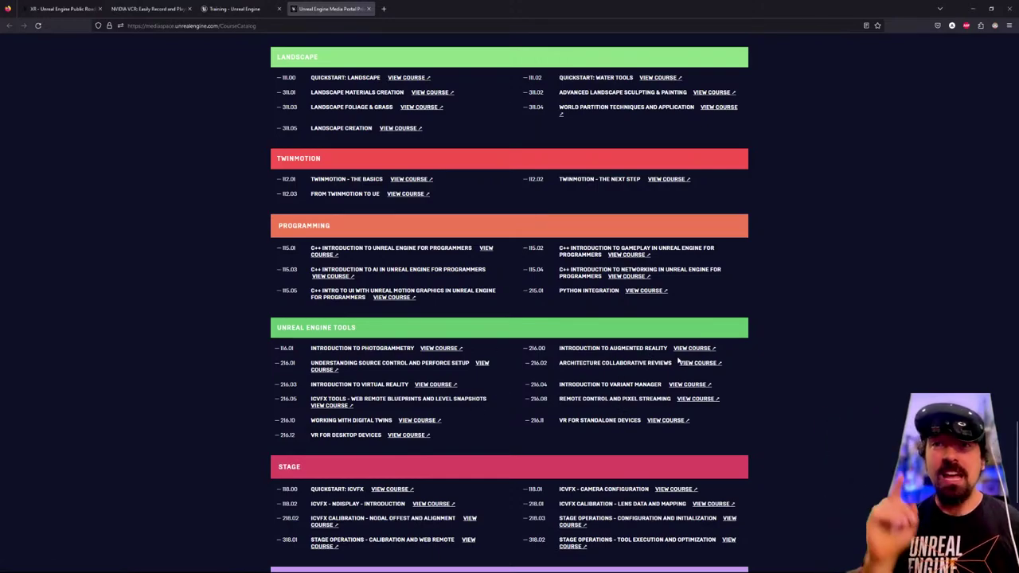
# Replace the catalog with the page agilelens.com/ue-training.html and look over the topics its classes cover.
pyautogui.click(454, 24)
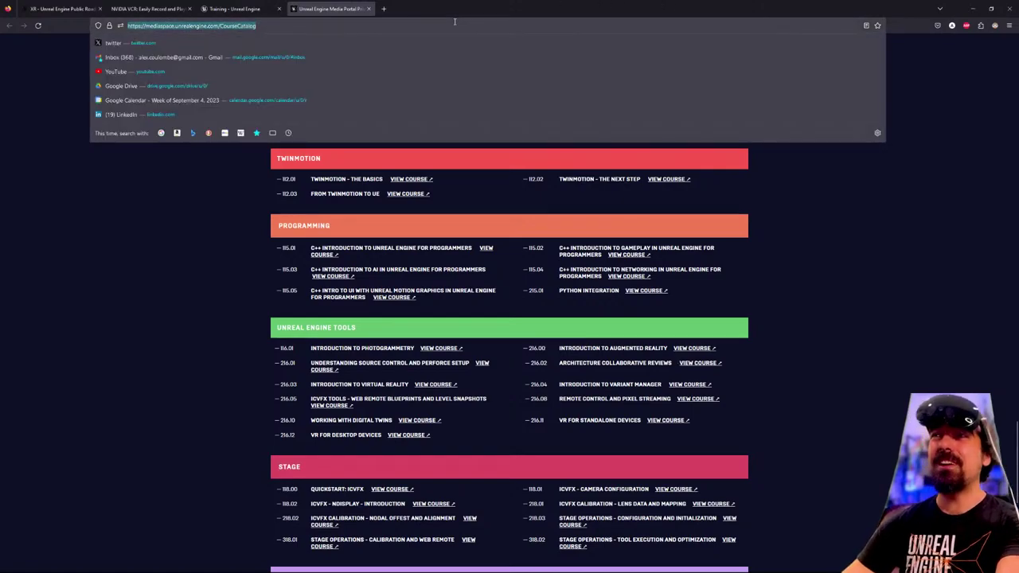
pyautogui.write('uagilelens.com/ue-')
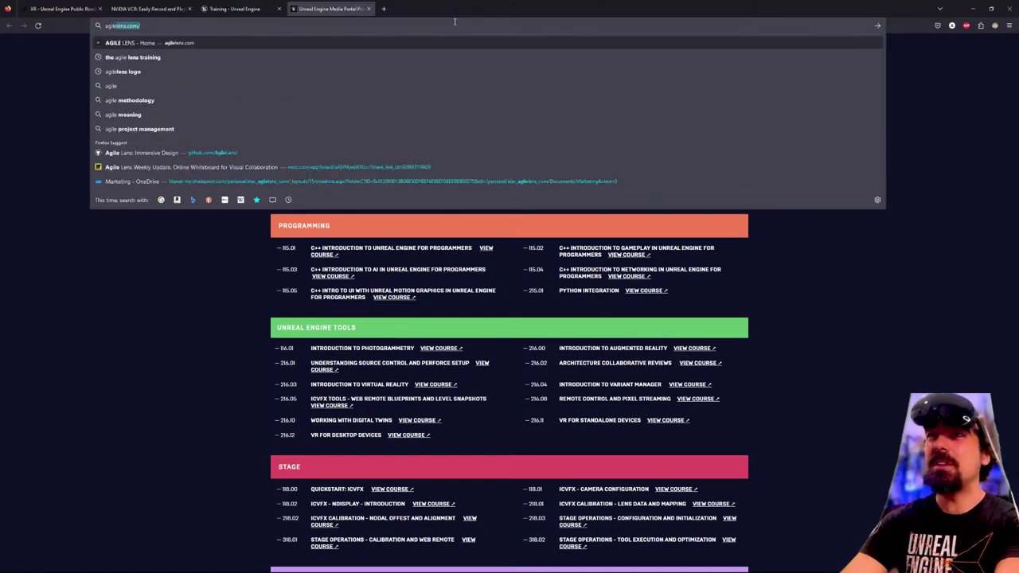
pyautogui.press('Return')
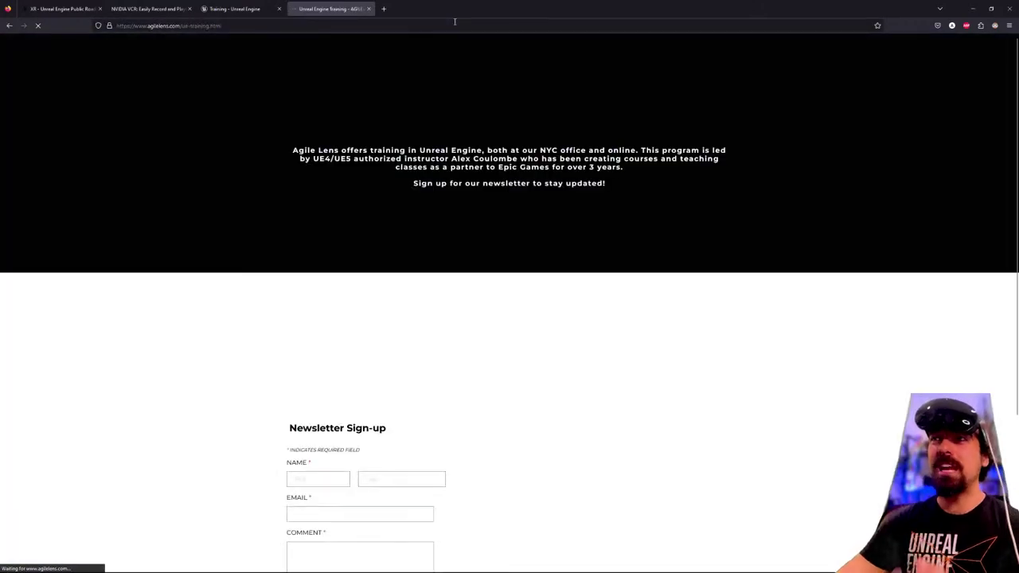
pyautogui.scroll(-2, 422, 176)
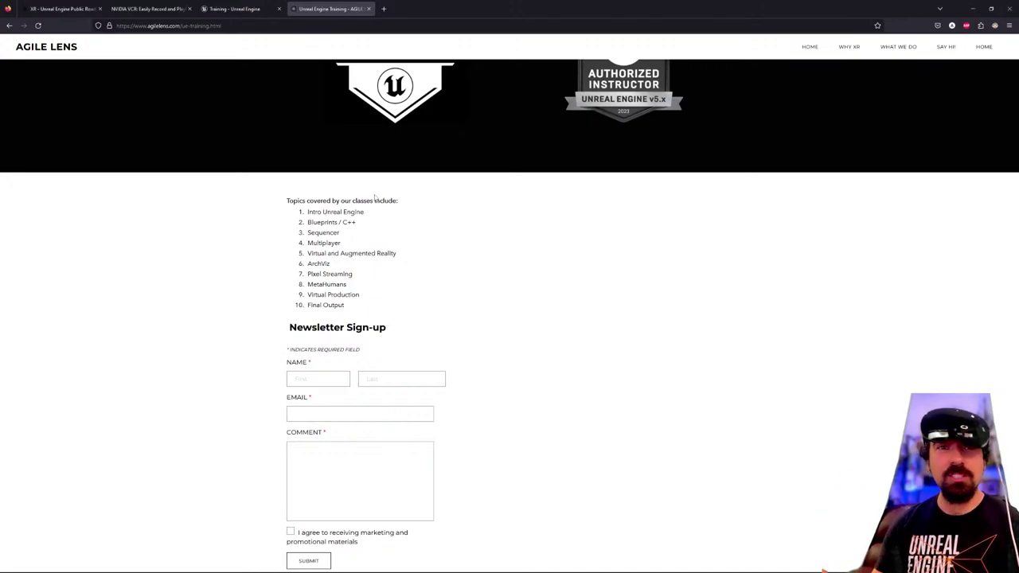
pyautogui.scroll(2, 385, 238)
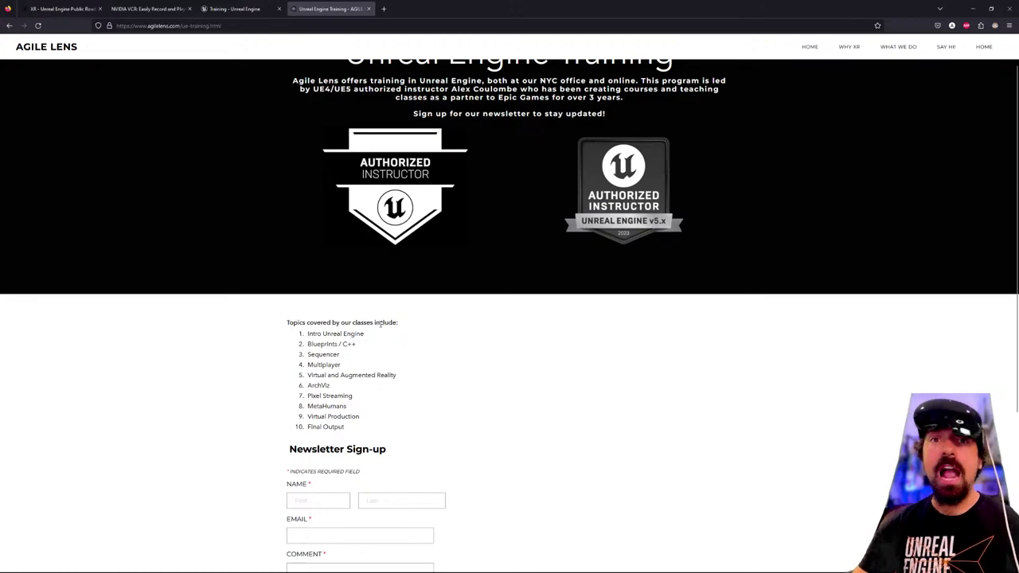
# Return to the Instructor-led training page and review its Unreal Connectors and training center sections.
pyautogui.click(239, 9)
pyautogui.scroll(15, 421, 255)
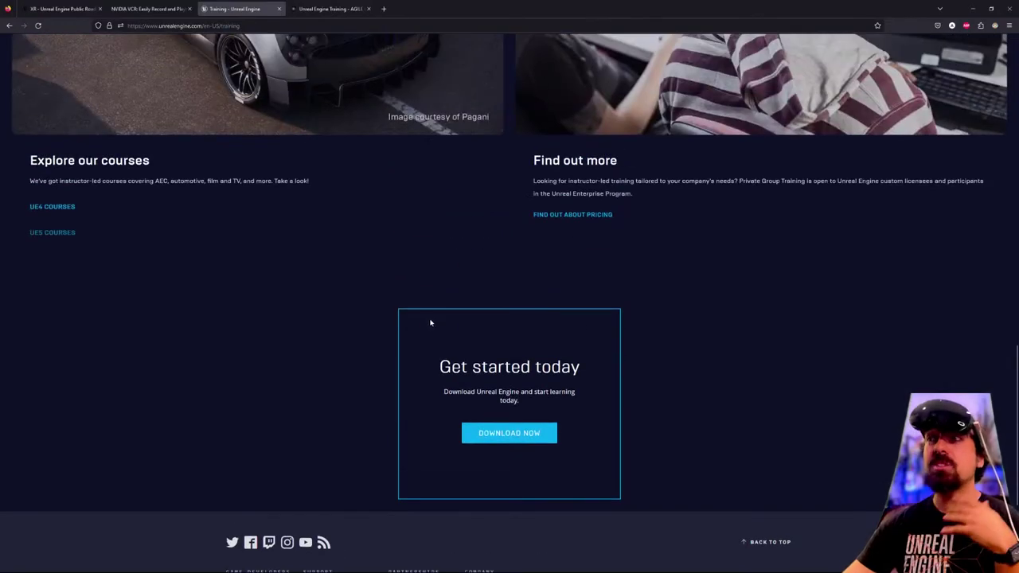
pyautogui.scroll(2, 428, 340)
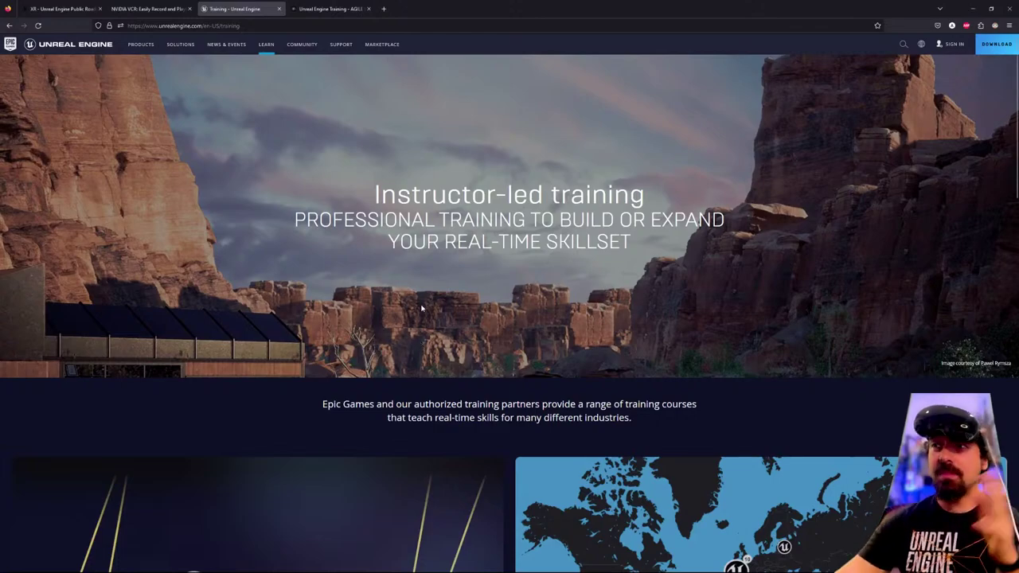
pyautogui.scroll(-5, 423, 335)
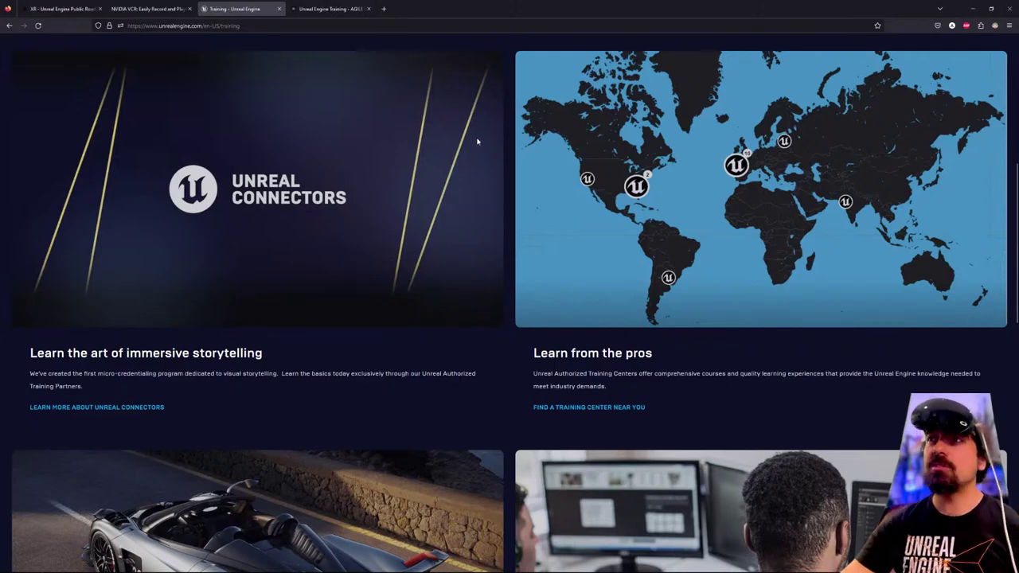
pyautogui.scroll(5, 362, 123)
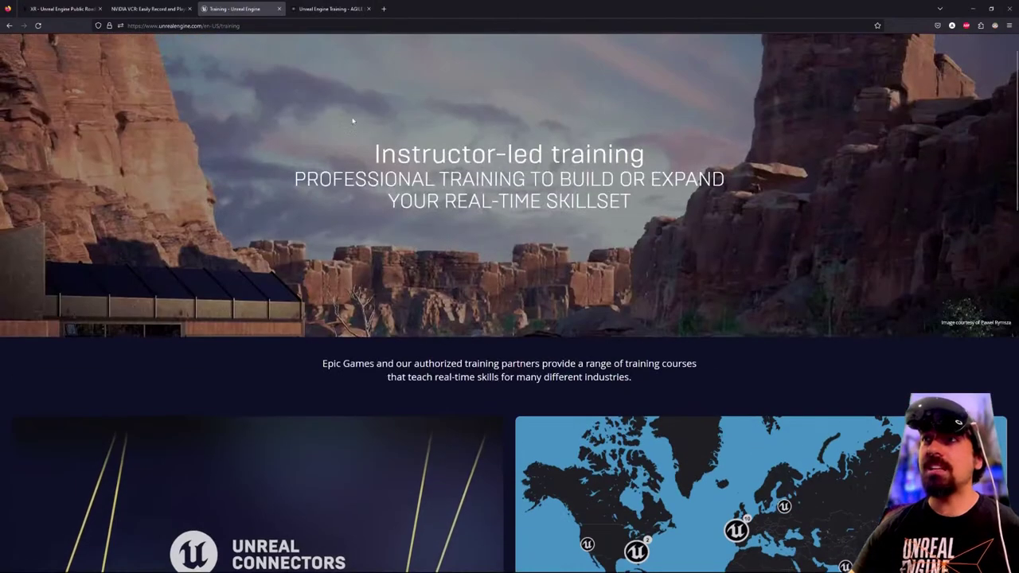
# Revisit the Agile Lens training page, showing its newsletter sign-up form and highlighting the page address.
pyautogui.click(328, 8)
pyautogui.scroll(-3, 334, 279)
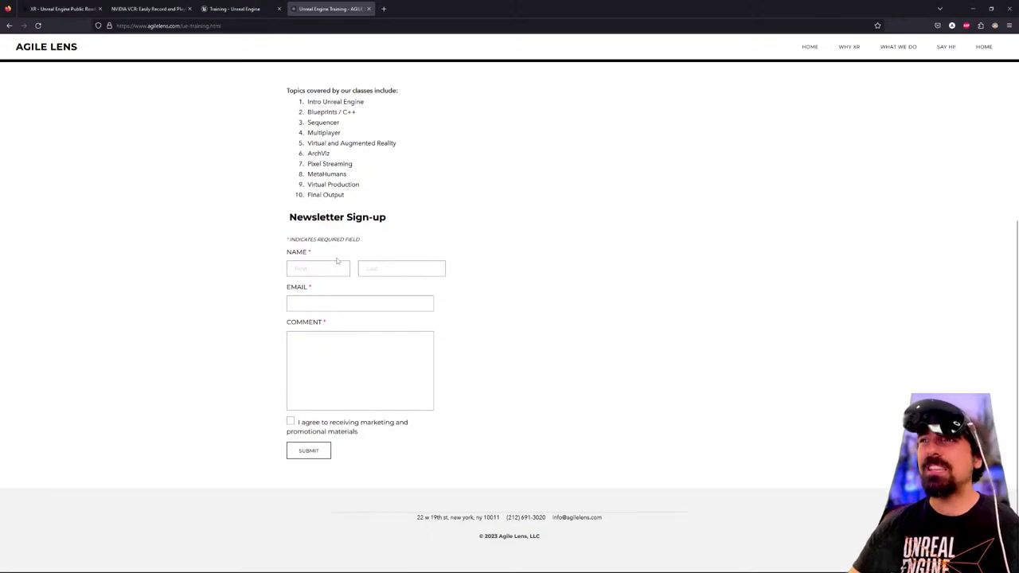
pyautogui.click(213, 25)
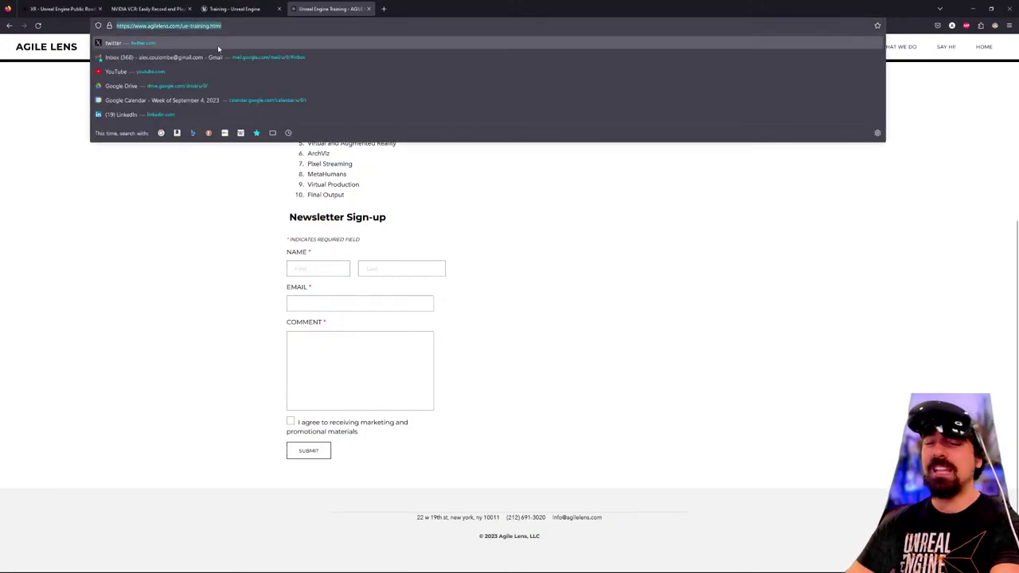
pyautogui.hotkey('alt', 'Tab')
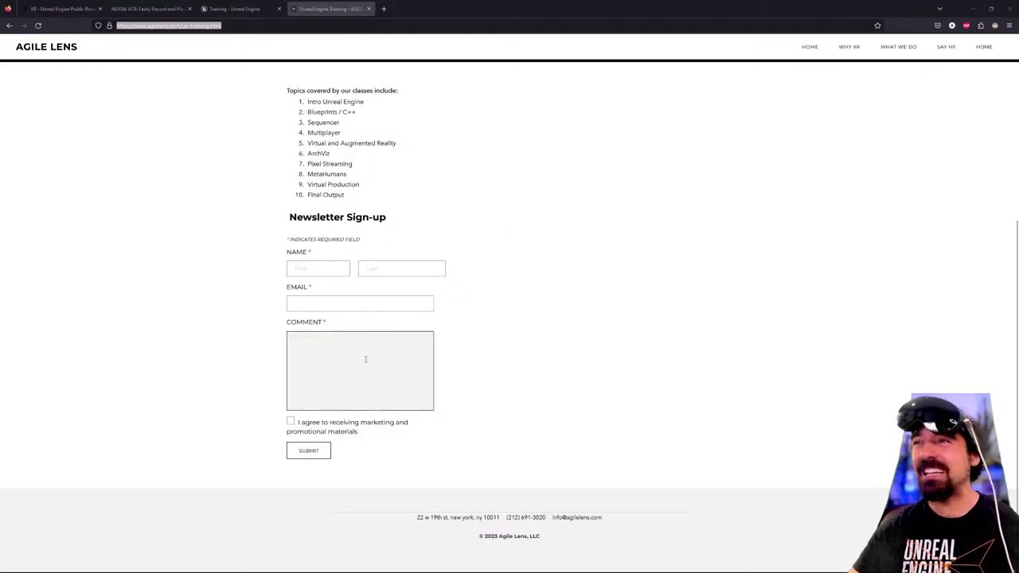
pyautogui.scroll(2, 375, 320)
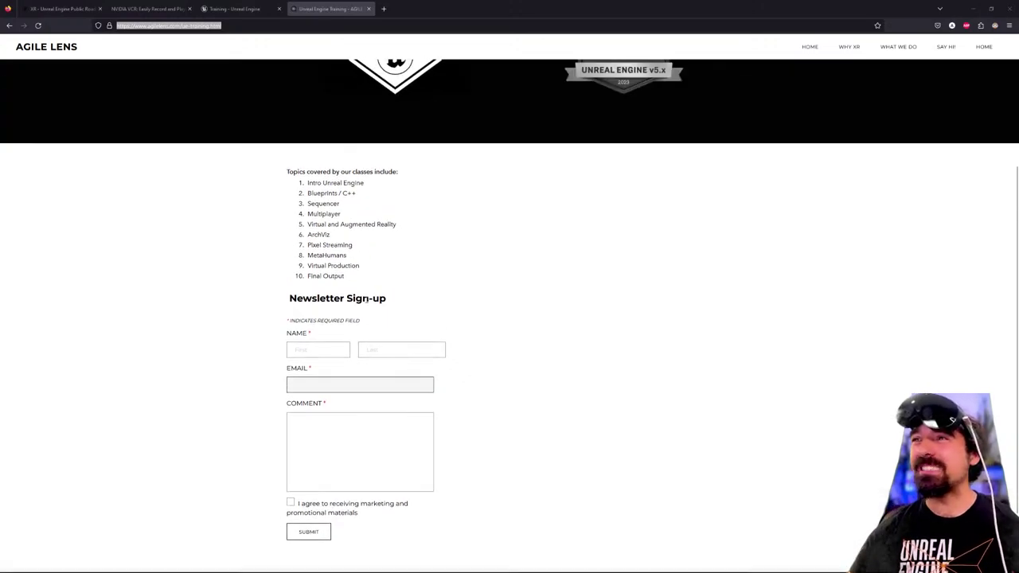
pyautogui.scroll(4, 379, 360)
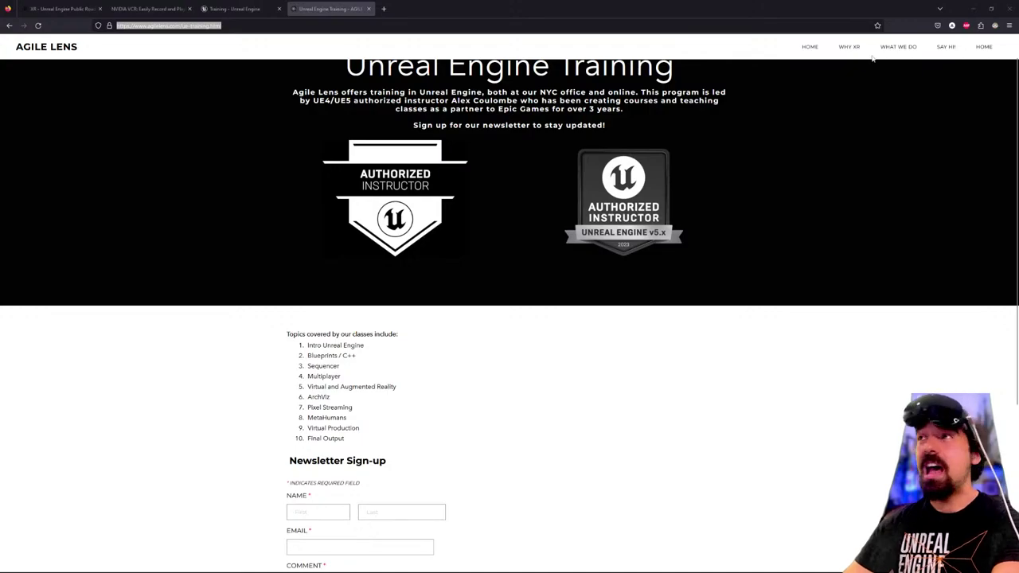
# Return to the roadmap's XR entry and read from the XRScribe plugin to Other Improvements, highlighting the bullets of that last section.
pyautogui.click(231, 9)
pyautogui.click(147, 9)
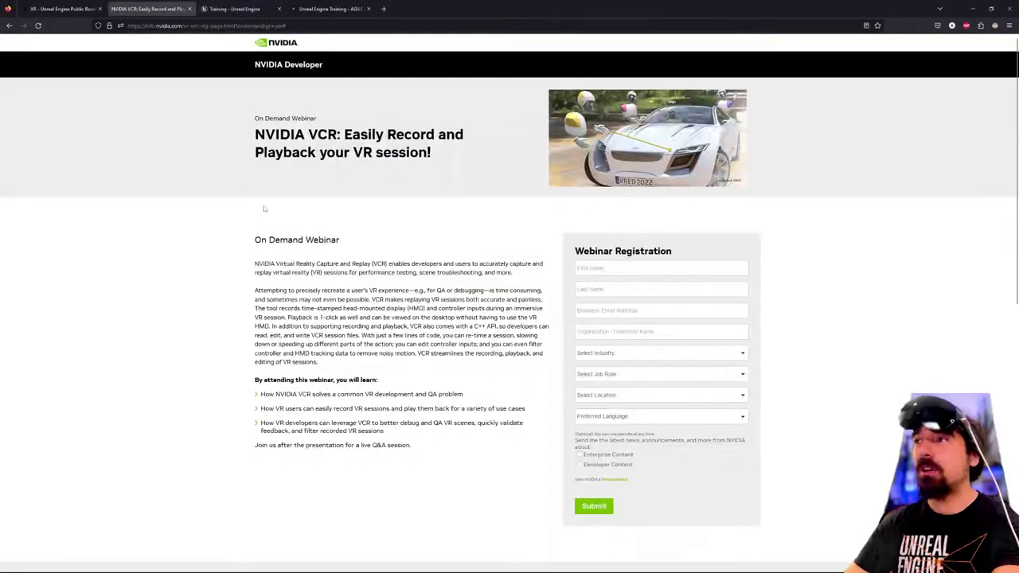
pyautogui.click(63, 9)
pyautogui.scroll(-2, 430, 309)
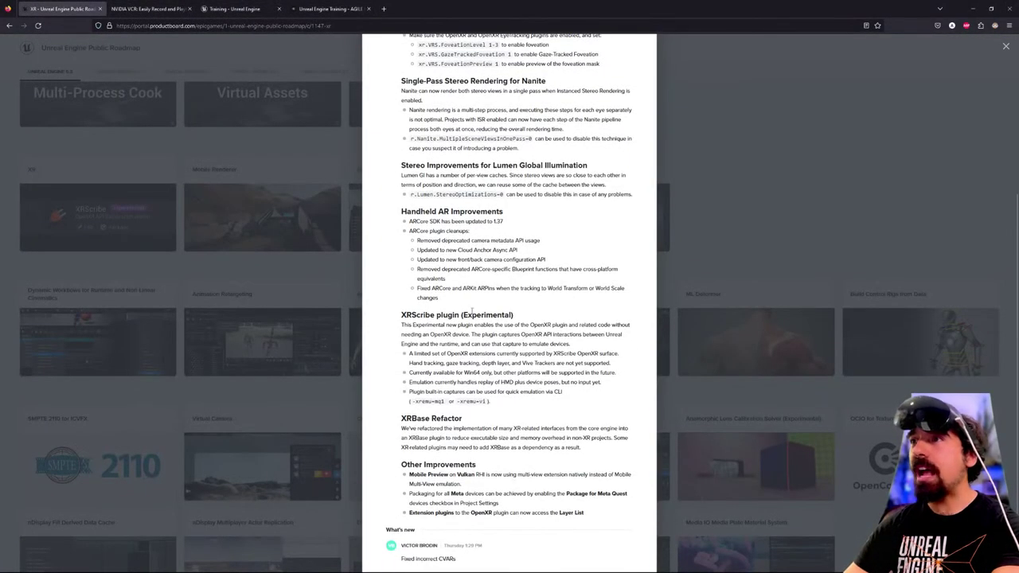
pyautogui.scroll(-2, 462, 304)
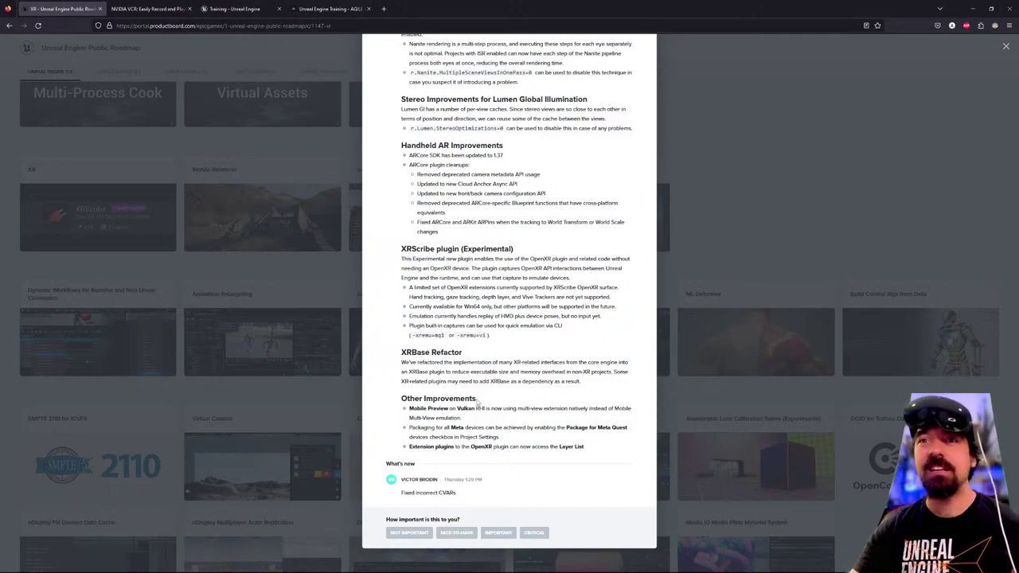
pyautogui.moveTo(595, 449); pyautogui.dragTo(411, 408)
pyautogui.click(411, 408)
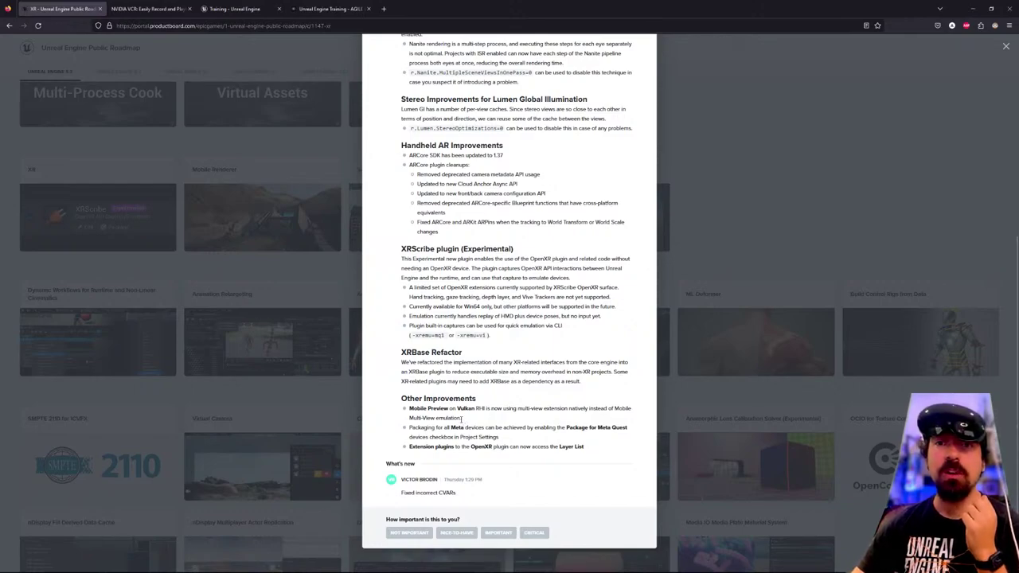
# Switch to the Unreal Editor window with the Inworld52 project and open its Project Settings.
pyautogui.moveTo(243, 565)
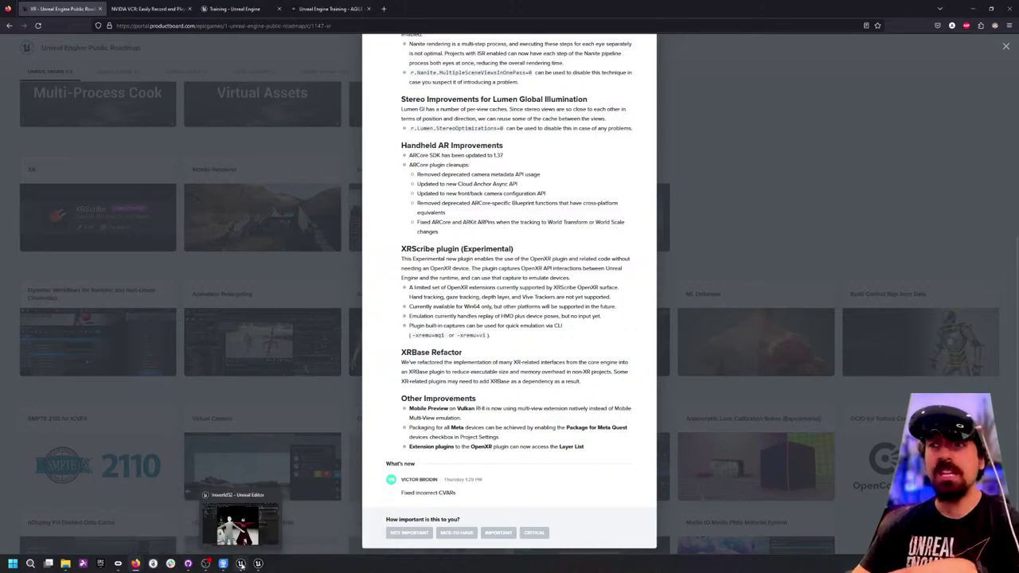
pyautogui.click(241, 564)
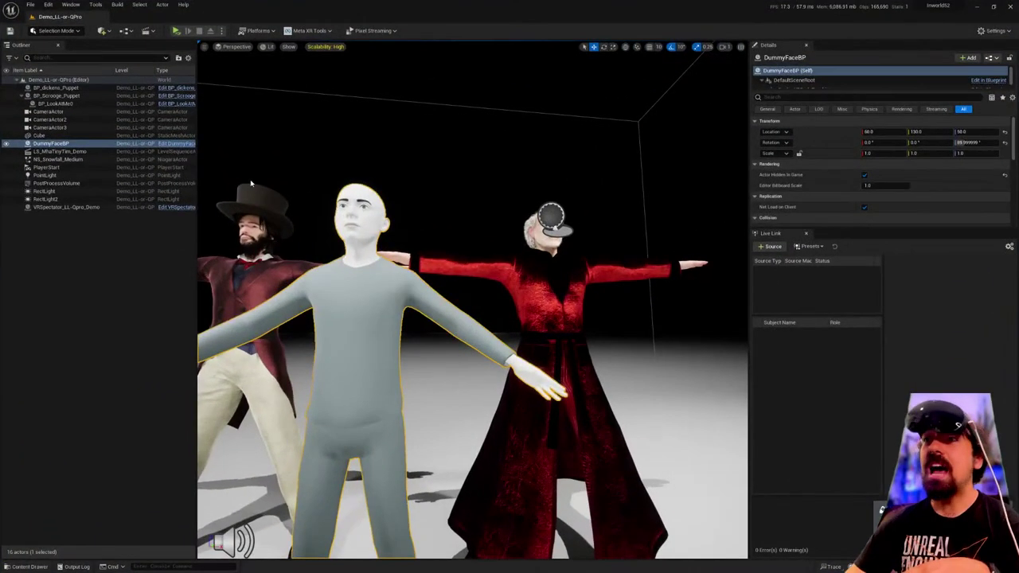
pyautogui.click(50, 6)
pyautogui.click(83, 123)
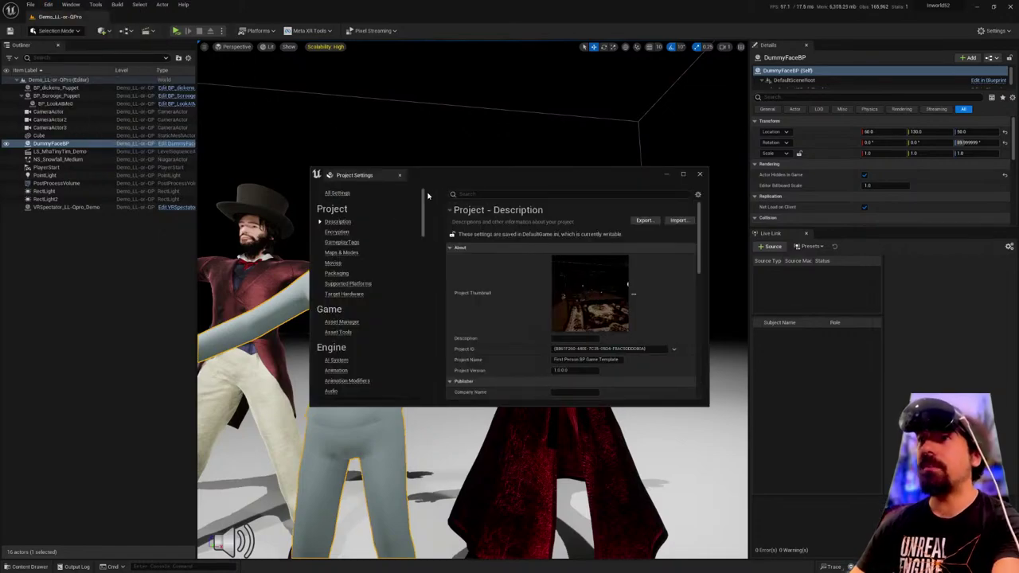
# Search the project settings for "meta" and look through the results down to the Meta XR plugin section.
pyautogui.click(464, 193)
pyautogui.write('metaxr')
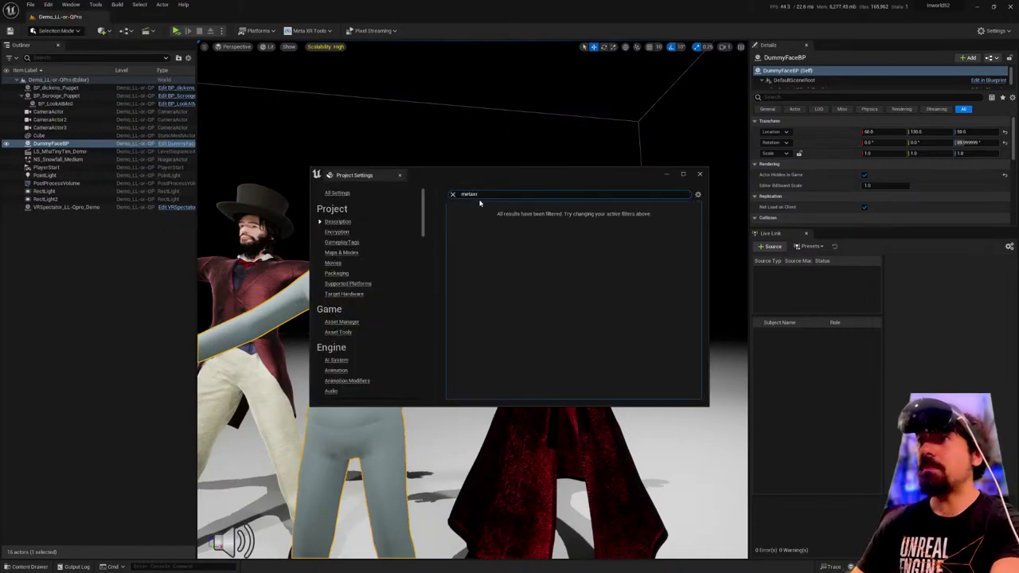
pyautogui.press('BackSpace')
pyautogui.press('BackSpace')
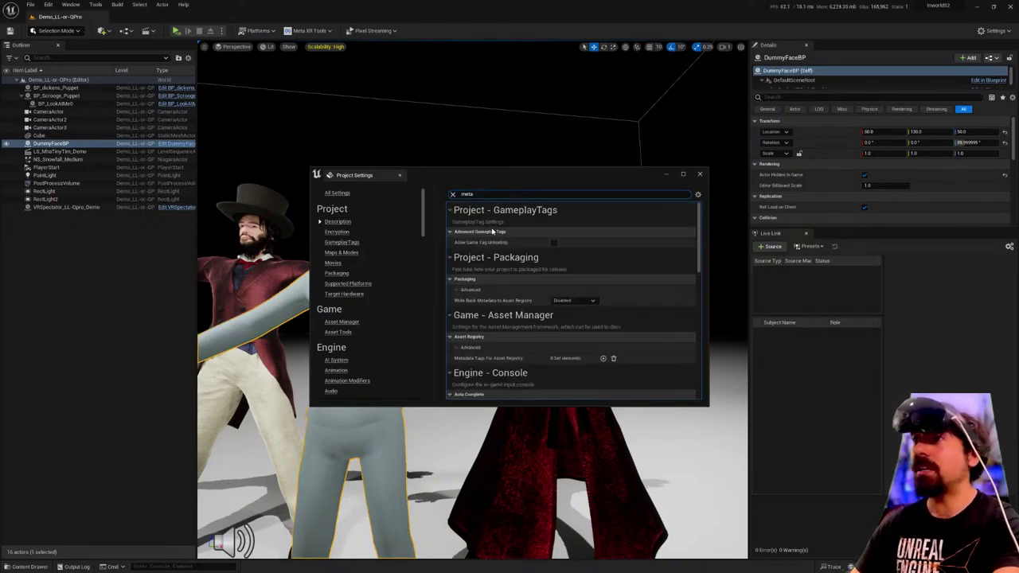
pyautogui.scroll(-5, 502, 275)
pyautogui.scroll(-8, 503, 276)
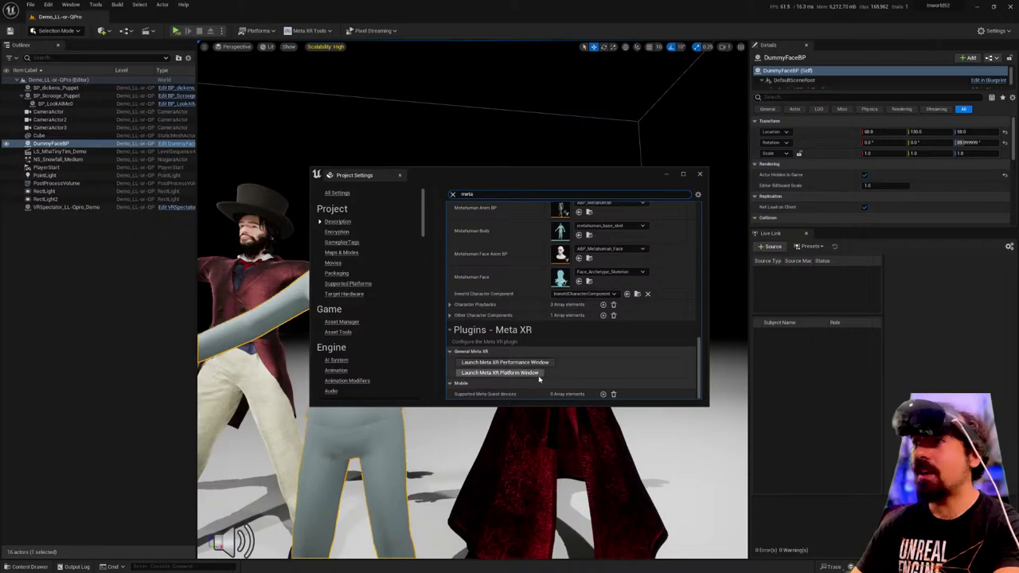
# Clear the settings search and open the Meta XR plugin's full settings page.
pyautogui.moveTo(423, 227); pyautogui.dragTo(423, 365)
pyautogui.click(453, 195)
pyautogui.click(335, 291)
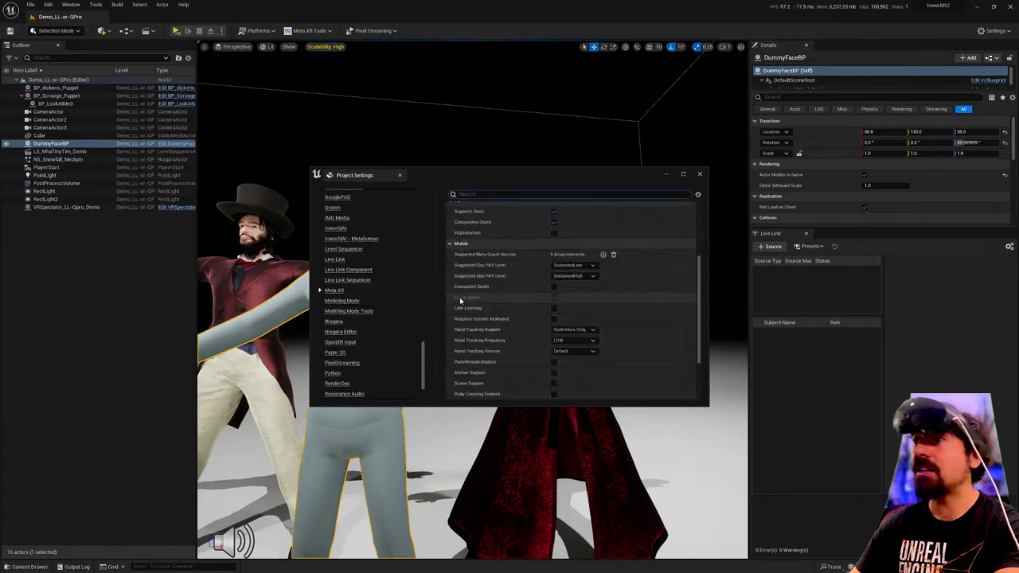
pyautogui.scroll(3, 484, 330)
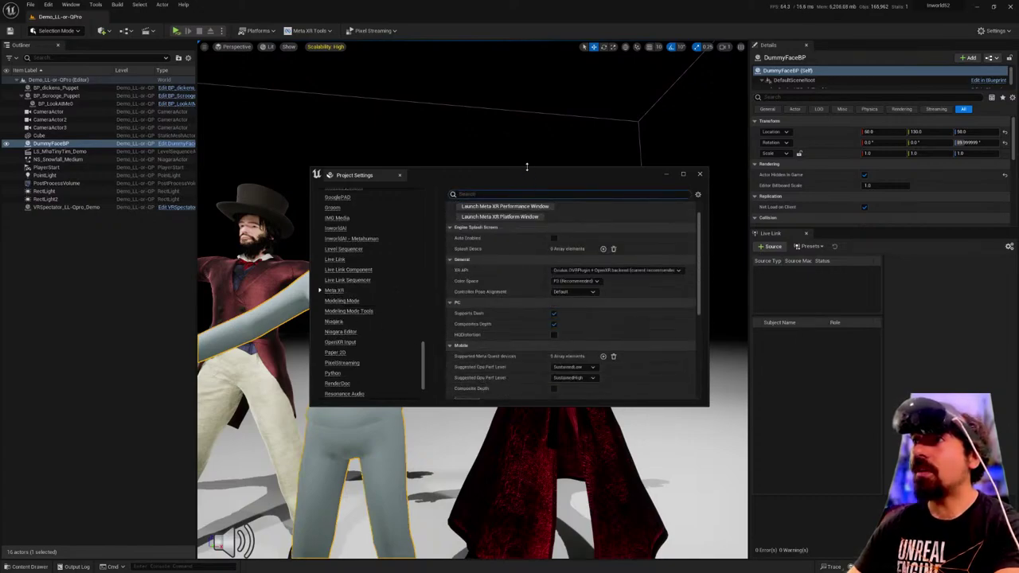
# Enlarge the Project Settings window, reposition it over the viewport and return to the beginning of the Meta XR settings.
pyautogui.moveTo(529, 168); pyautogui.dragTo(529, 37)
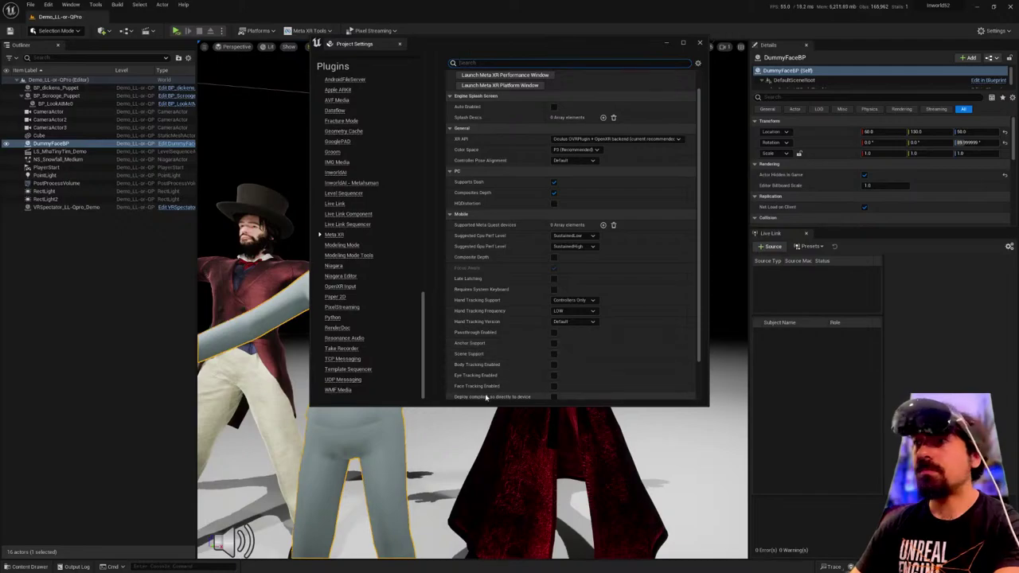
pyautogui.moveTo(482, 405); pyautogui.dragTo(483, 438)
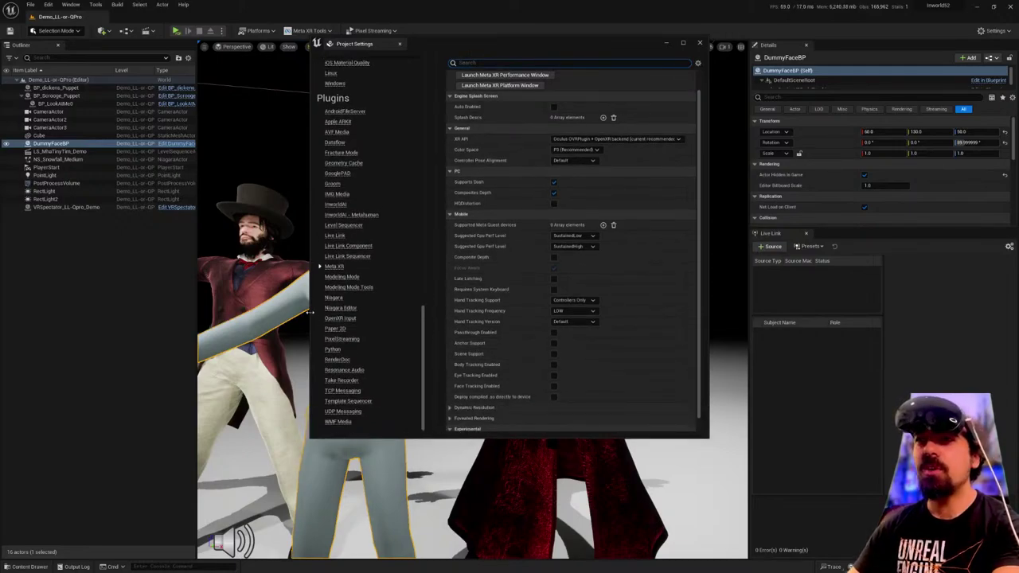
pyautogui.moveTo(309, 316); pyautogui.dragTo(266, 316)
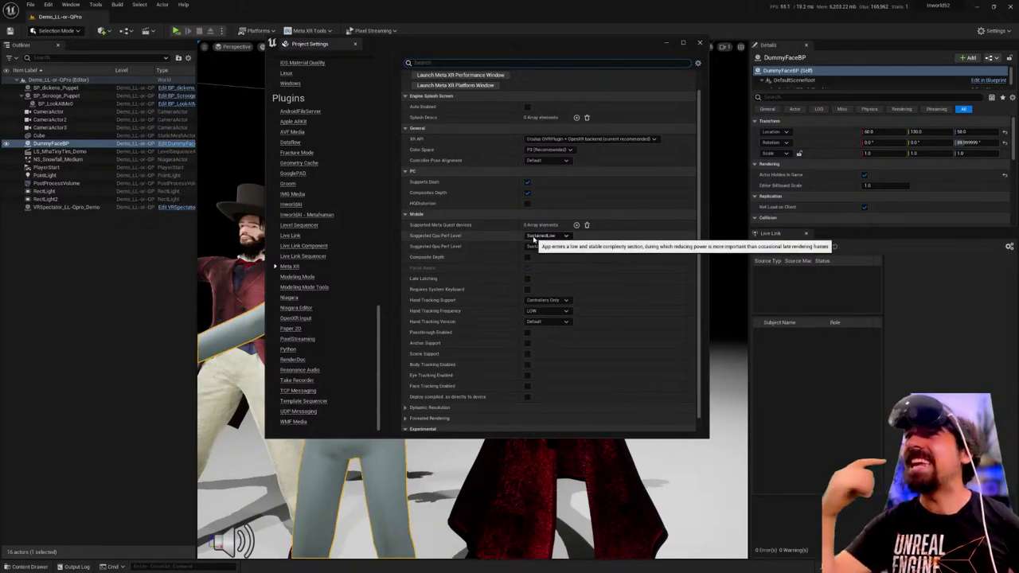
pyautogui.moveTo(478, 43); pyautogui.dragTo(372, 71)
pyautogui.scroll(2, 376, 300)
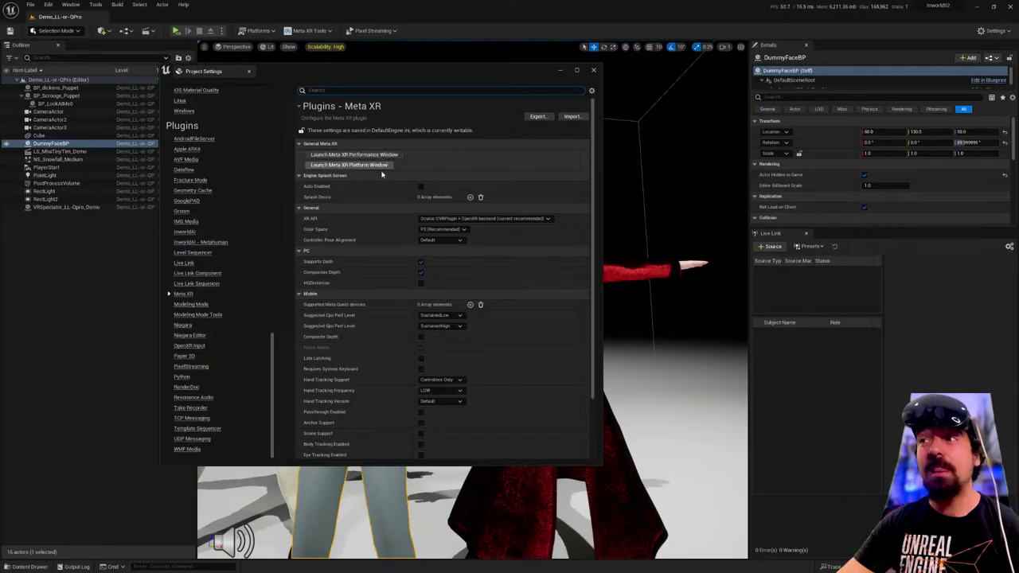
# Launch the Meta XR Platform window, dismiss the Oculus Platform Utility download prompt and close the tool.
pyautogui.click(386, 165)
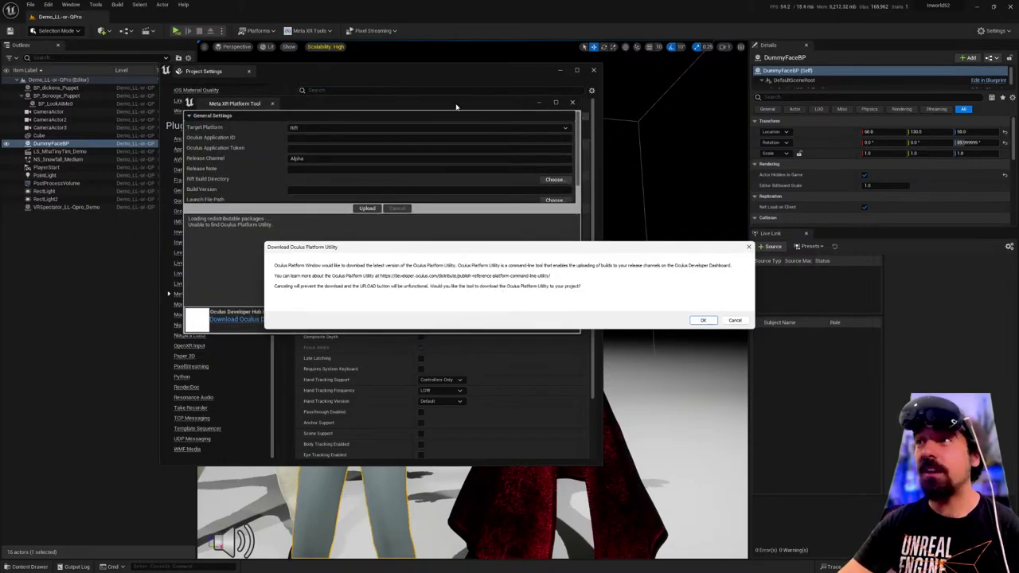
pyautogui.moveTo(387, 103); pyautogui.dragTo(739, 129)
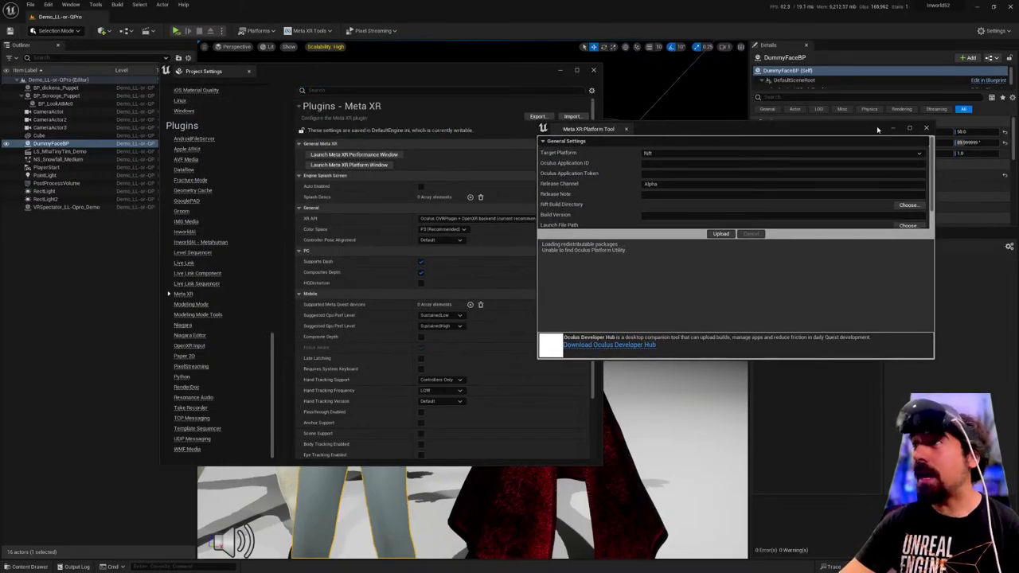
pyautogui.click(926, 128)
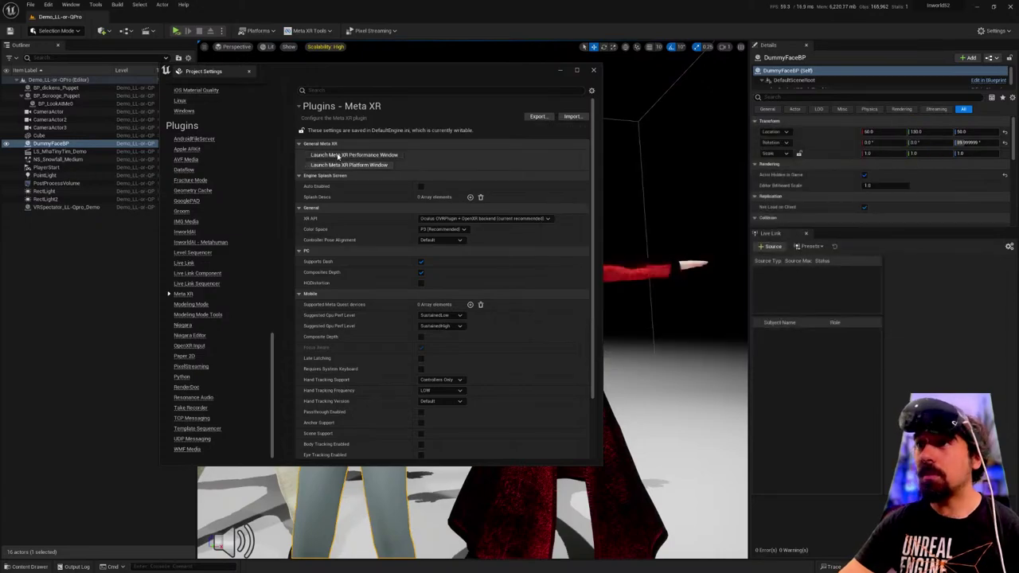
# Launch the Meta XR Performance window and check its target platform options, keeping PC selected.
pyautogui.click(337, 155)
pyautogui.moveTo(406, 102); pyautogui.dragTo(701, 137)
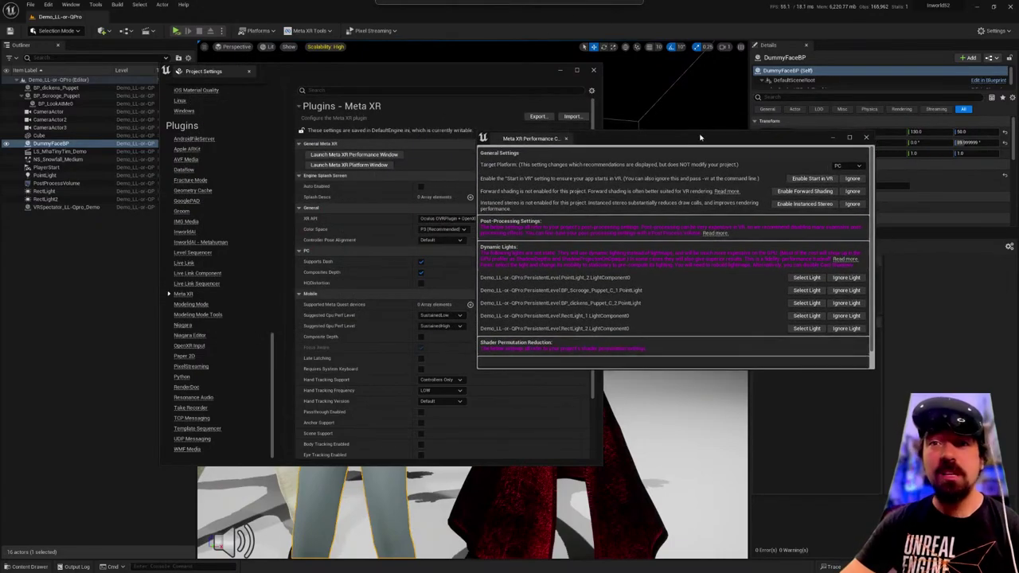
pyautogui.click(843, 166)
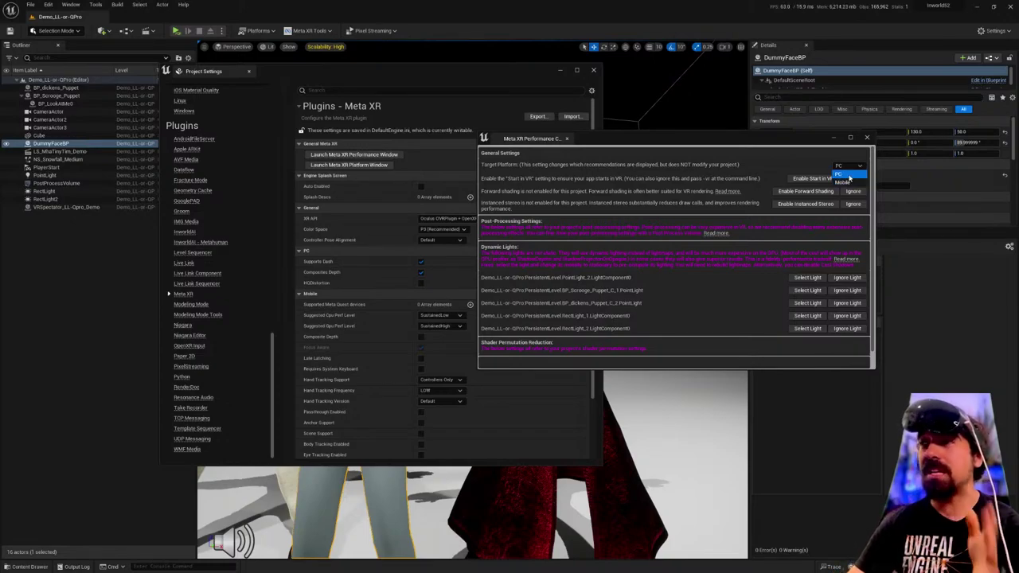
pyautogui.click(848, 176)
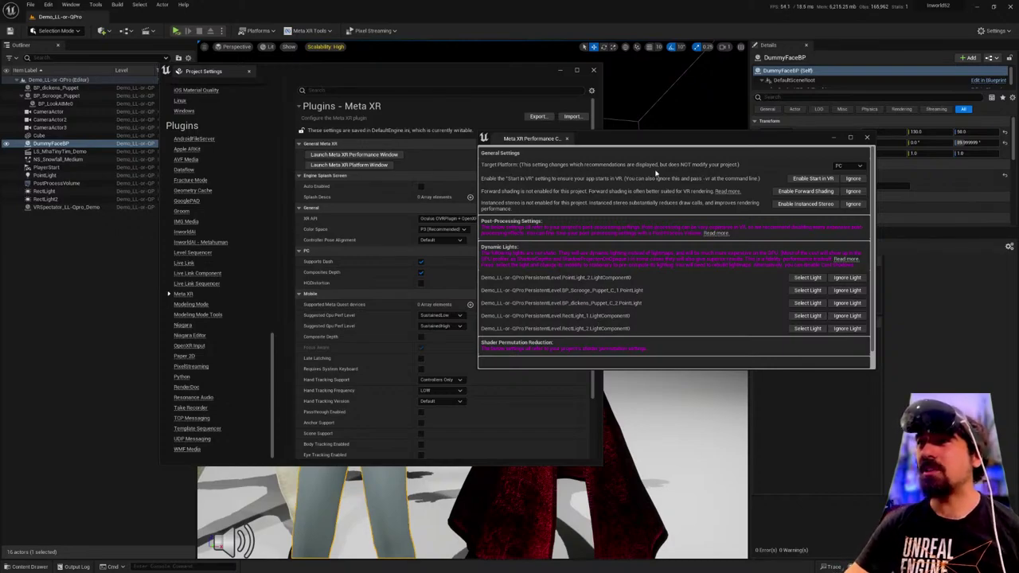
pyautogui.moveTo(665, 136); pyautogui.dragTo(645, 141)
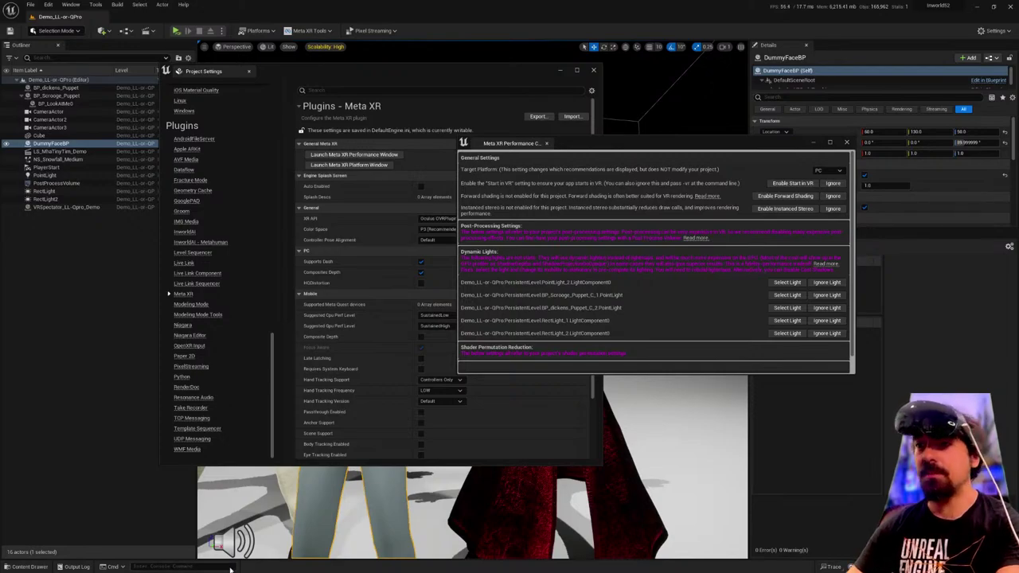
# Switch to the Oculus desktop app, review its General and Beta settings, and minimize it.
pyautogui.press('super')
pyautogui.click(119, 564)
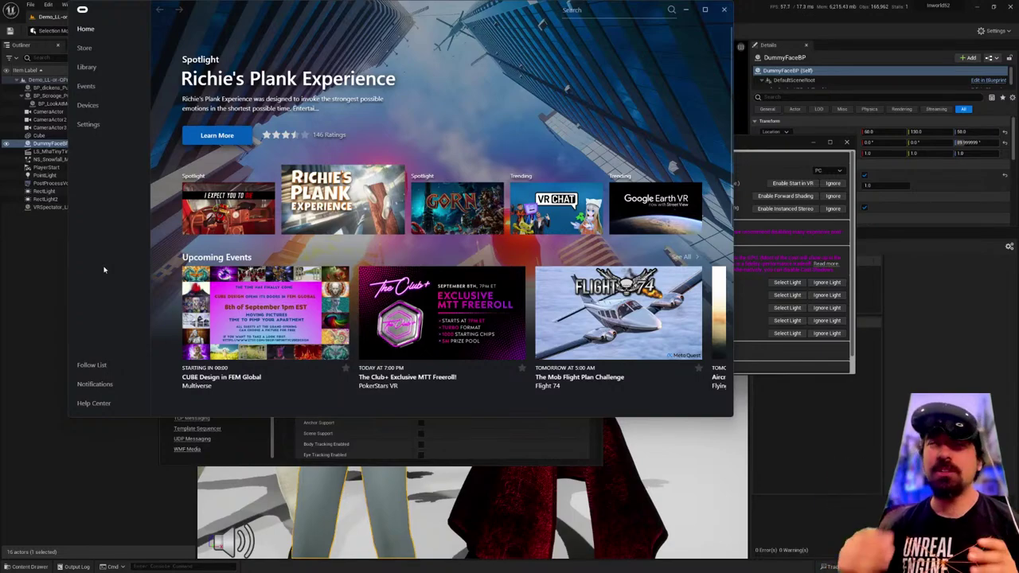
pyautogui.click(89, 125)
pyautogui.click(331, 50)
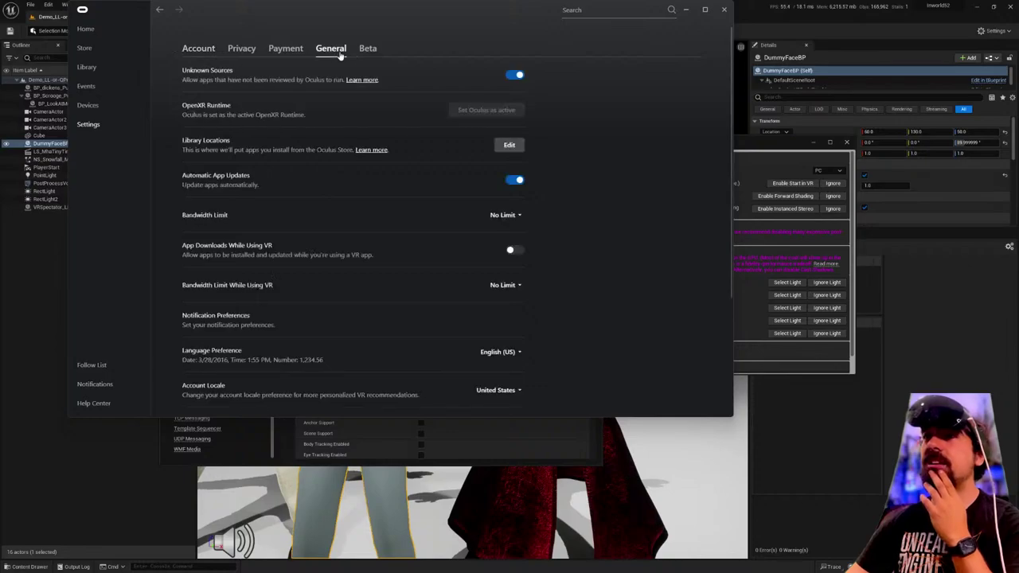
pyautogui.click(367, 48)
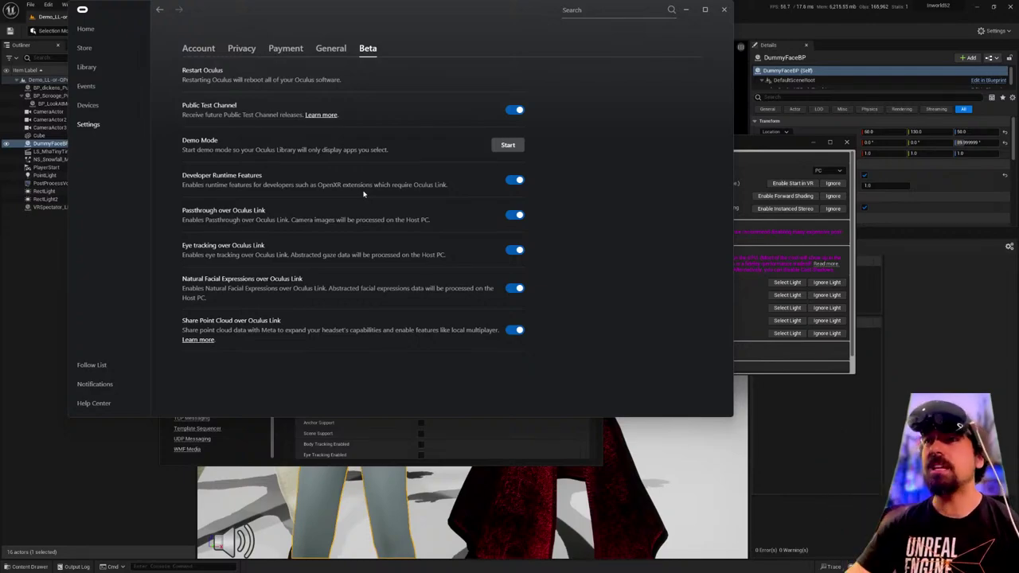
pyautogui.click(686, 10)
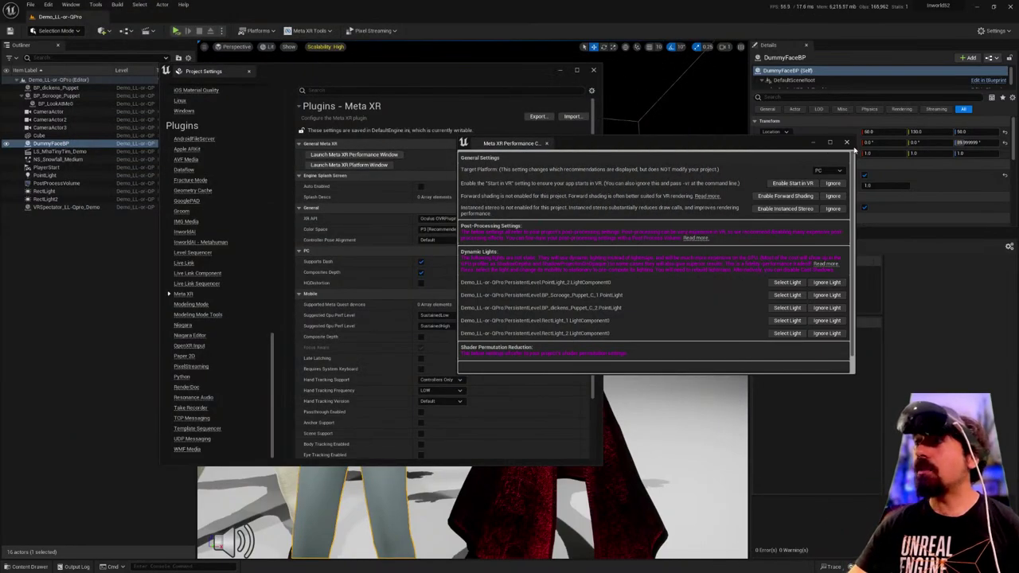
# Close the Meta XR Performance window and add two supported Meta Quest devices, Meta Quest Pro and Meta Quest 2.
pyautogui.click(847, 143)
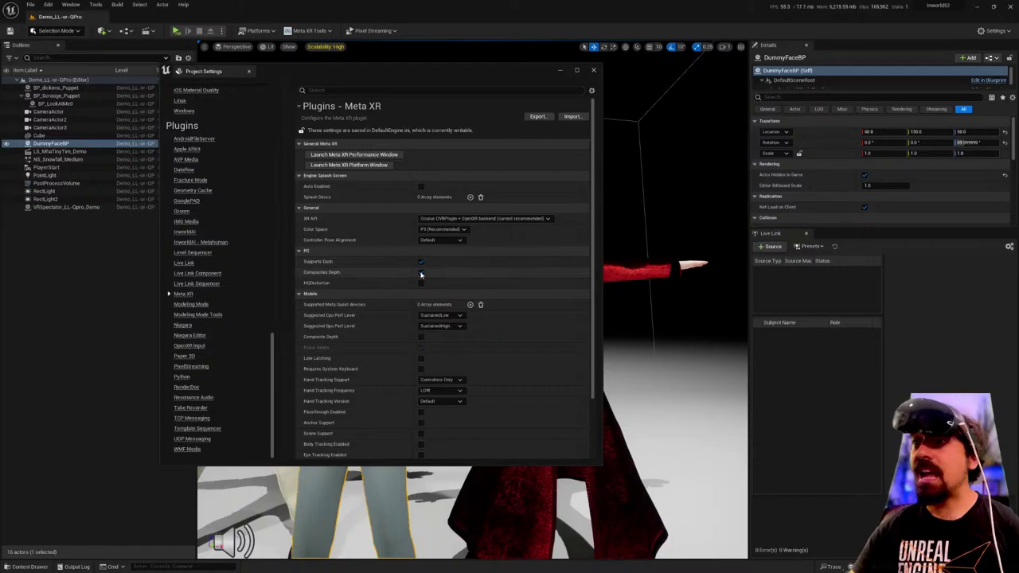
pyautogui.click(421, 273)
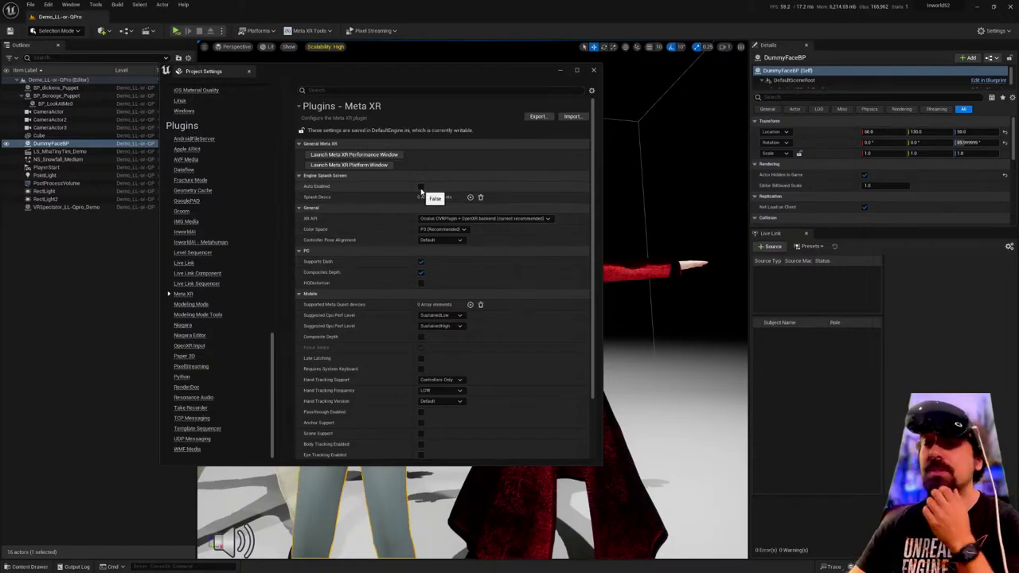
pyautogui.scroll(-3, 360, 220)
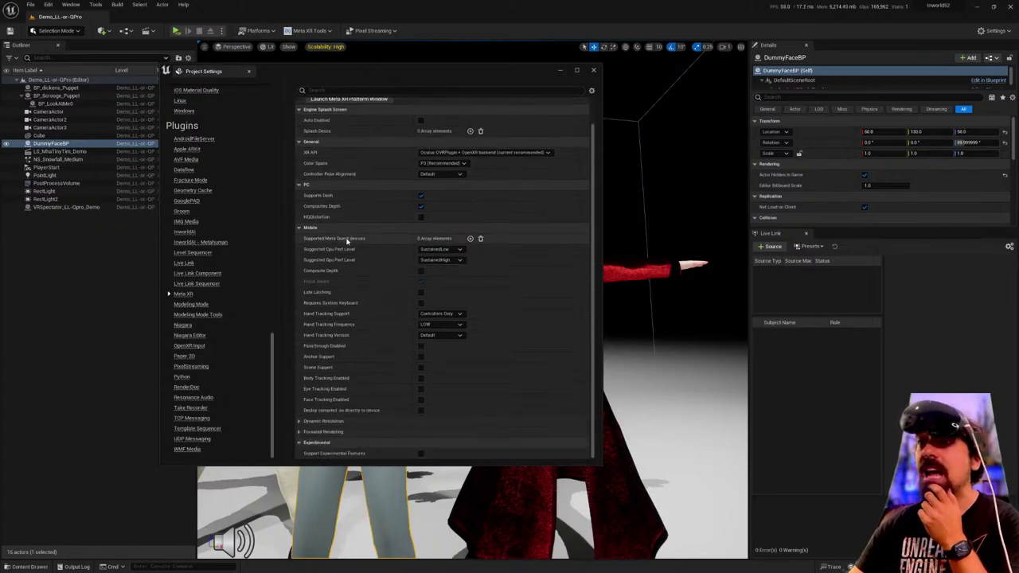
pyautogui.click(470, 238)
pyautogui.click(470, 238)
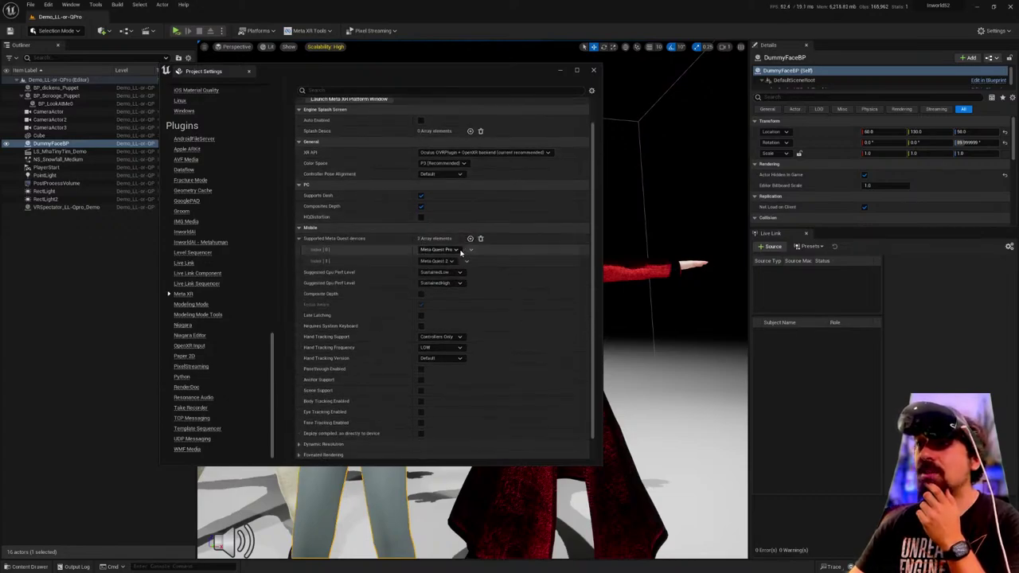
# Check which device choices the first supported Meta Quest device entry offers, keeping Meta Quest Pro.
pyautogui.click(460, 251)
pyautogui.click(455, 253)
pyautogui.click(453, 251)
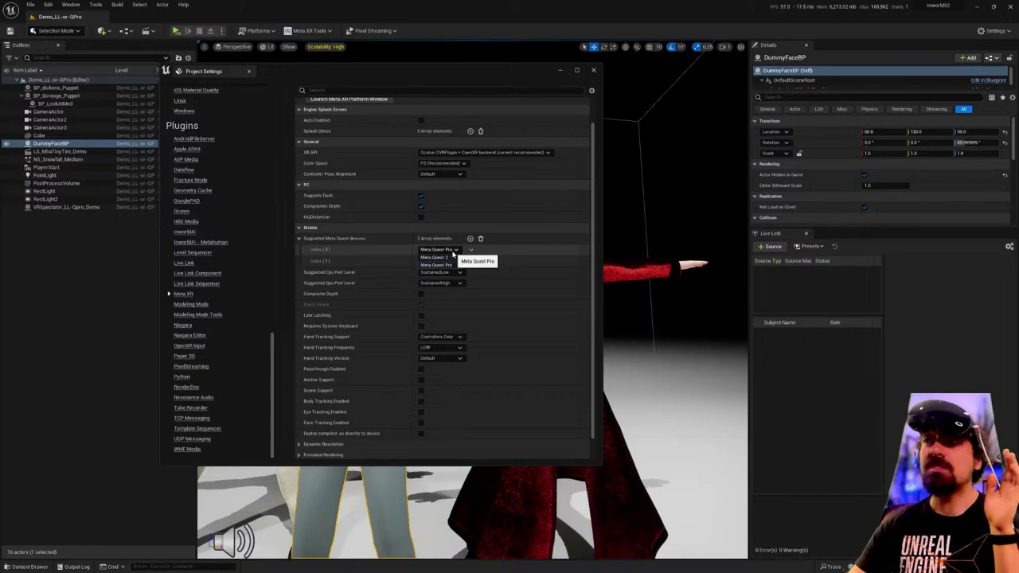
pyautogui.click(453, 253)
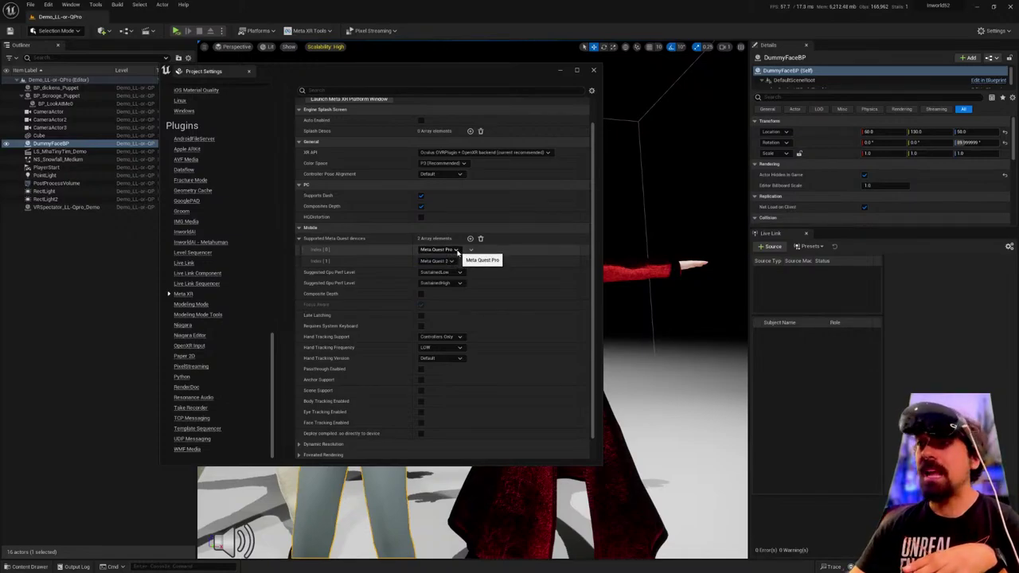
pyautogui.click(455, 251)
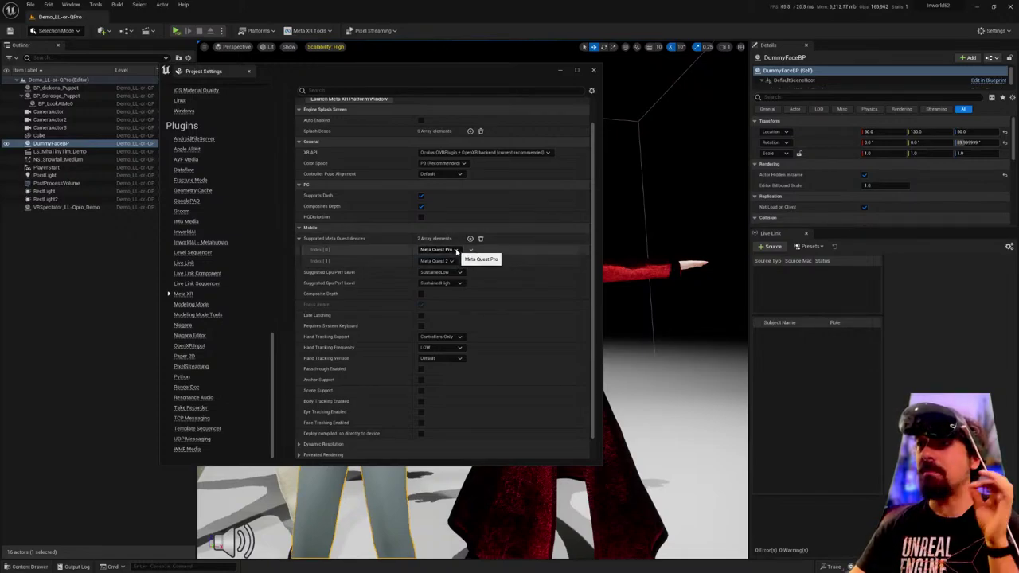
pyautogui.click(454, 264)
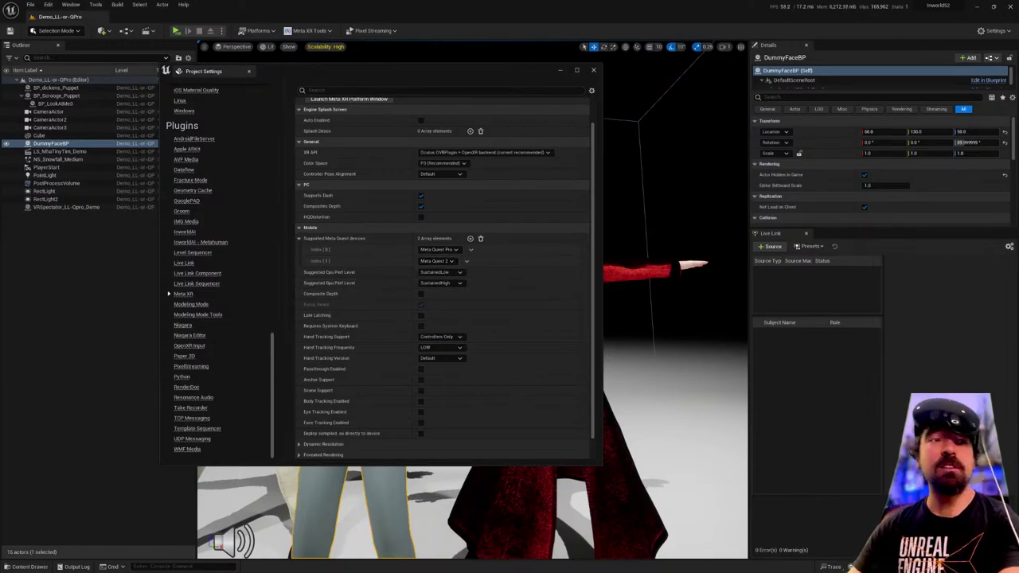
# Switch to Firefox and open the developer.oculus.com Unreal Engine 5 Integration download page in a new tab.
pyautogui.press('super')
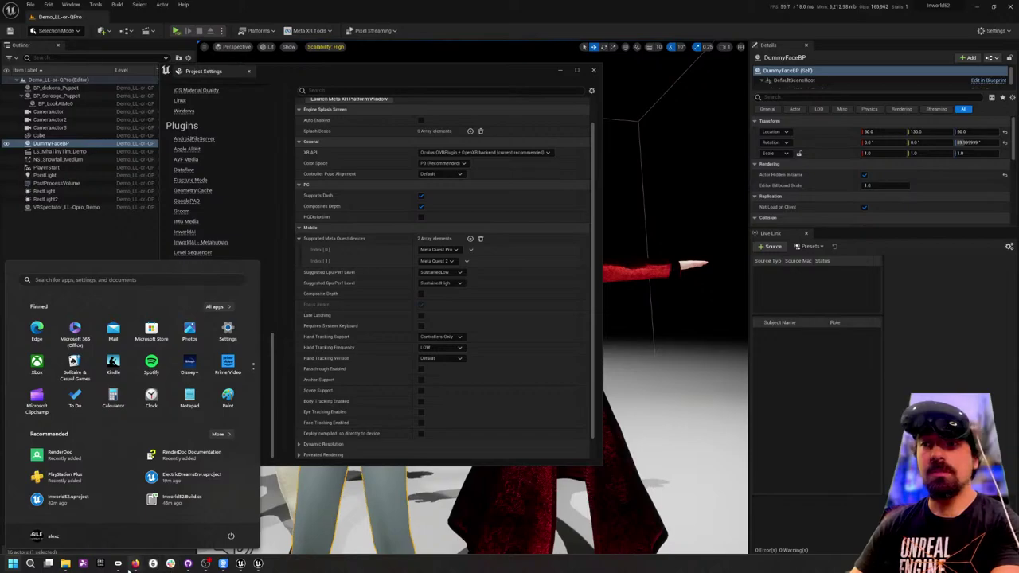
pyautogui.moveTo(135, 564)
pyautogui.click(157, 547)
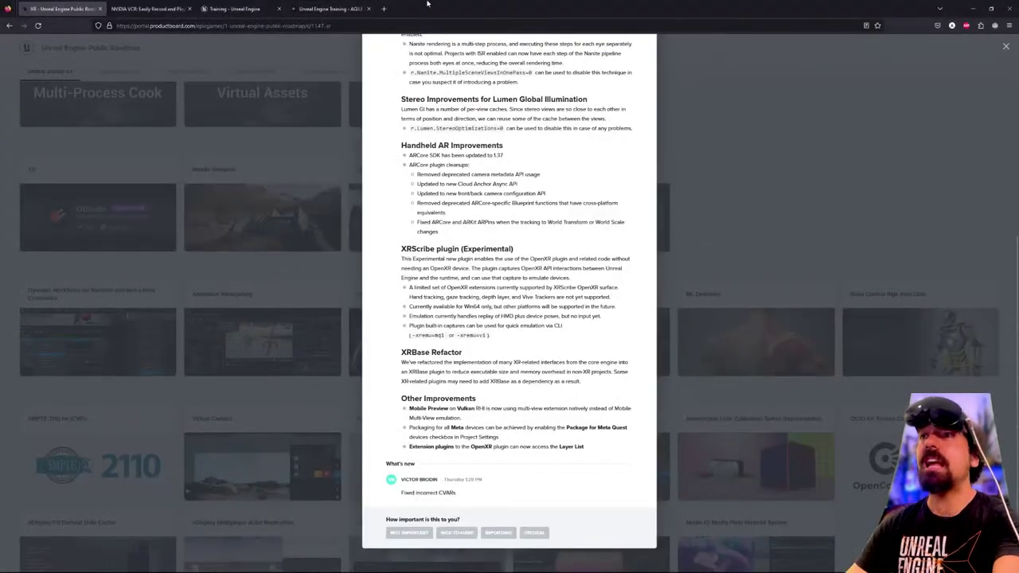
pyautogui.click(386, 9)
pyautogui.write('unreal engine inte')
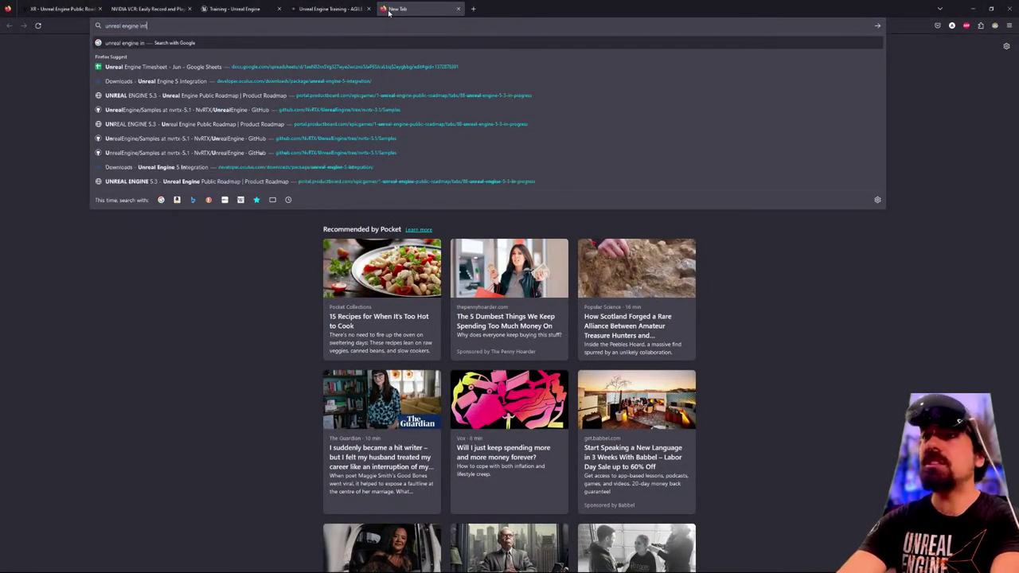
pyautogui.click(386, 152)
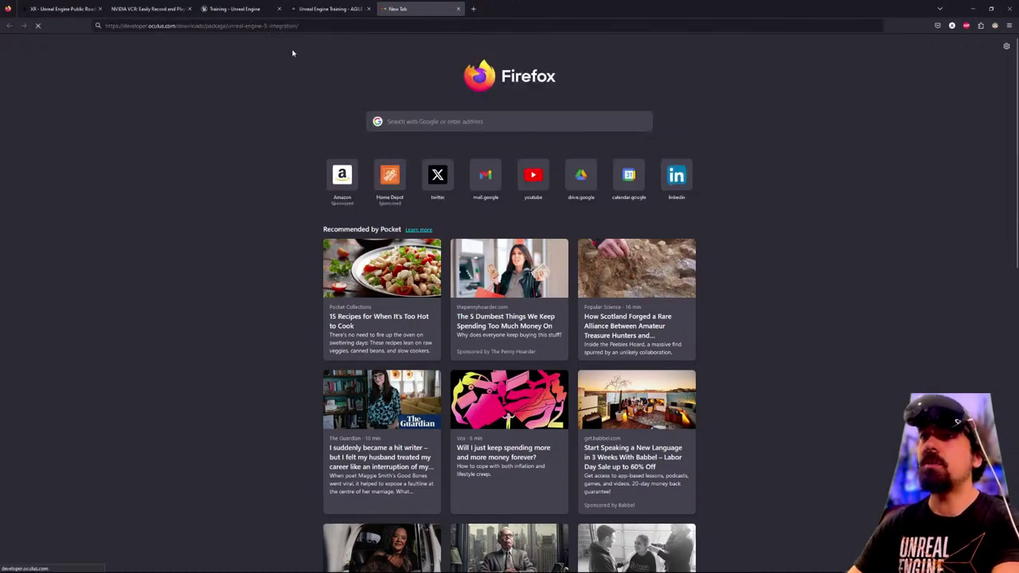
# Clear the page address and highlight the UE_5.0 folder name in the plugin installation path example.
pyautogui.click(301, 25)
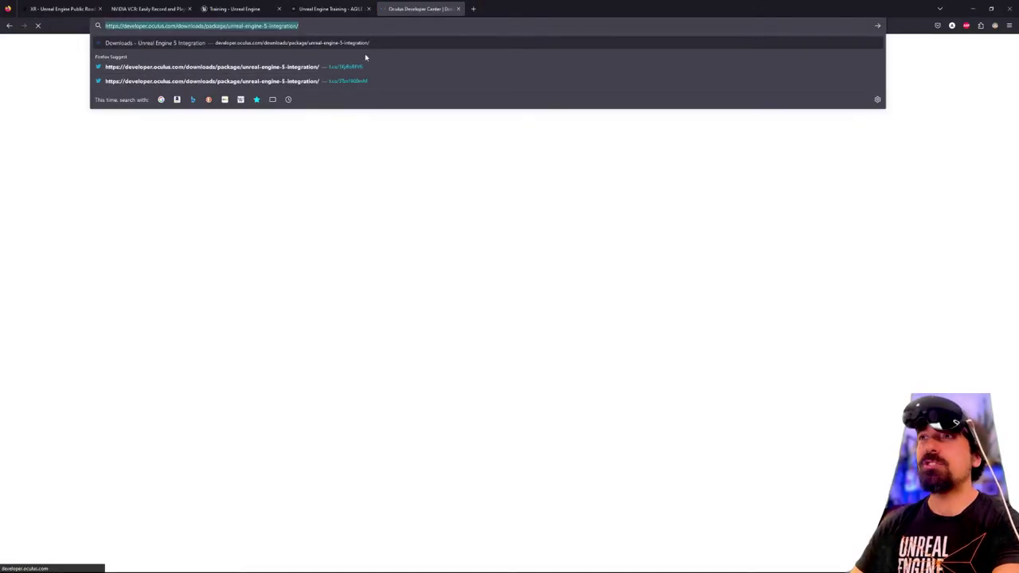
pyautogui.press('BackSpace')
pyautogui.click(464, 192)
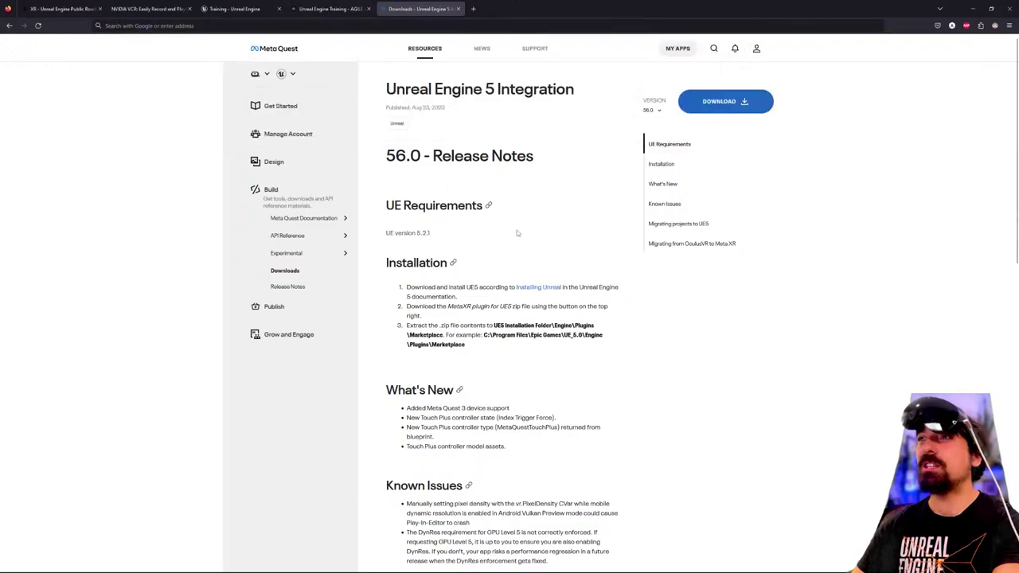
pyautogui.moveTo(564, 335); pyautogui.dragTo(584, 336)
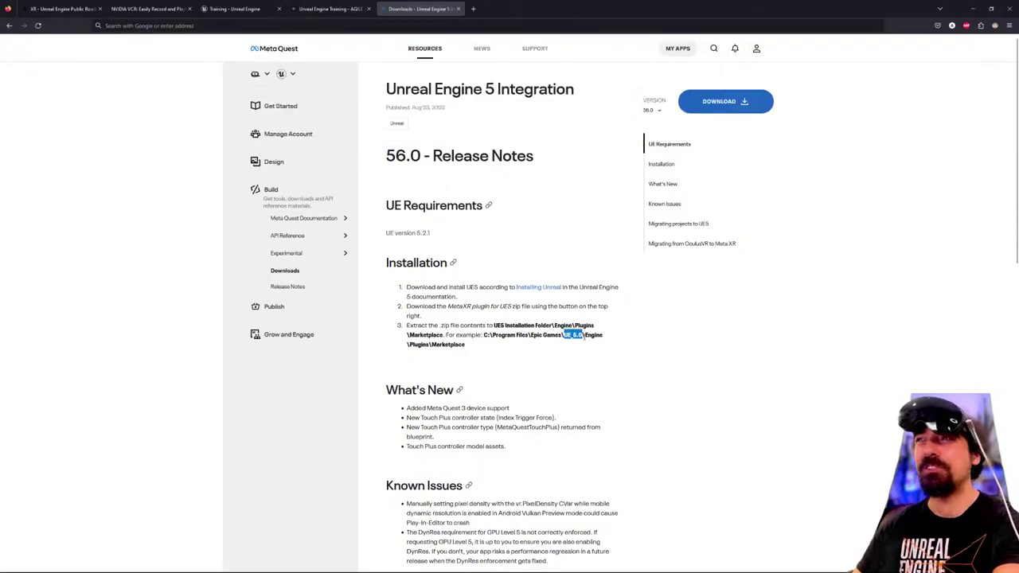
# Clear the text highlight and read through the 56.0 release notes, including What's New and Known Issues.
pyautogui.click(429, 237)
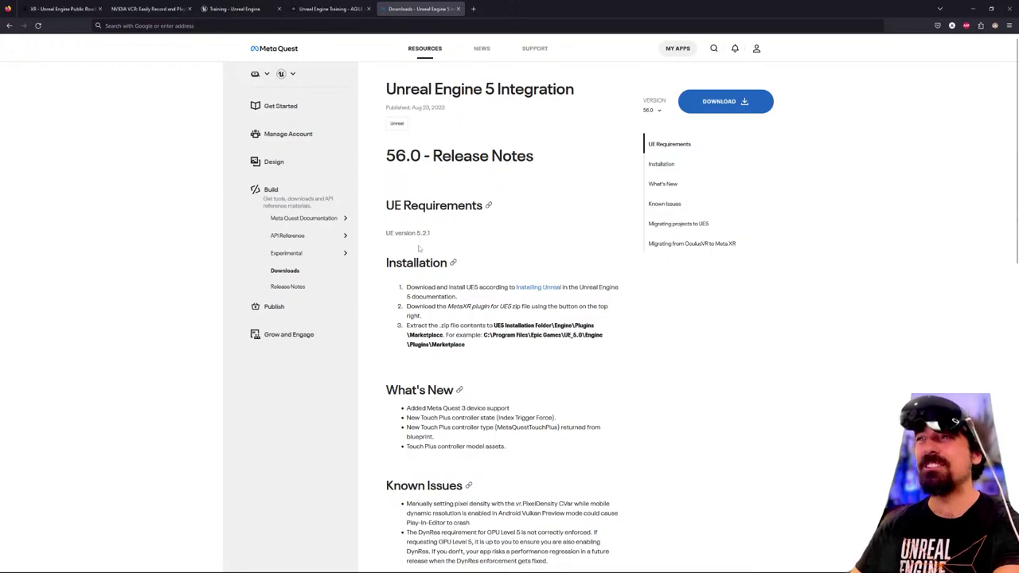
pyautogui.scroll(-2, 425, 281)
pyautogui.scroll(-2, 424, 281)
pyautogui.scroll(5, 425, 286)
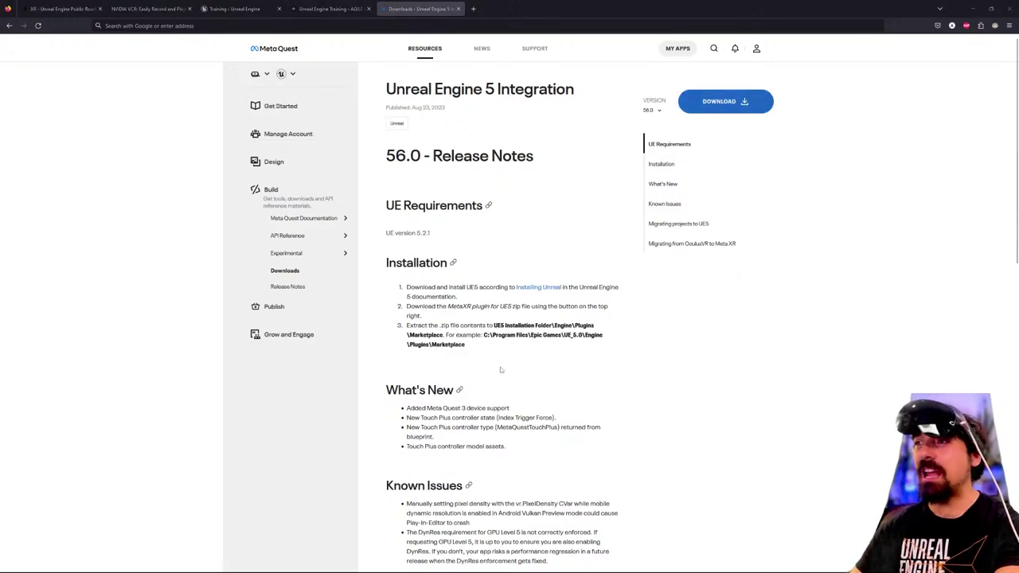
pyautogui.scroll(-3, 502, 370)
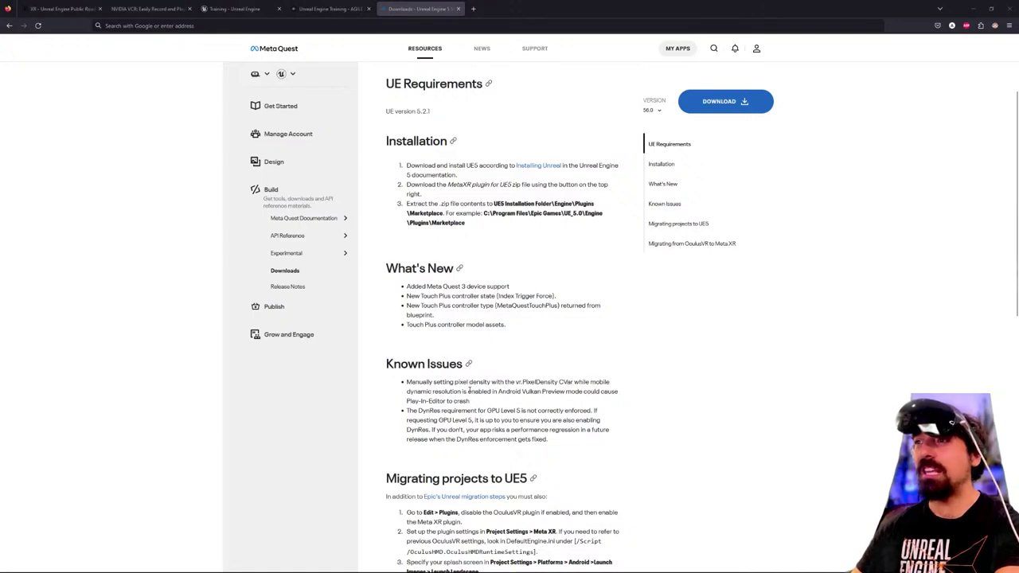
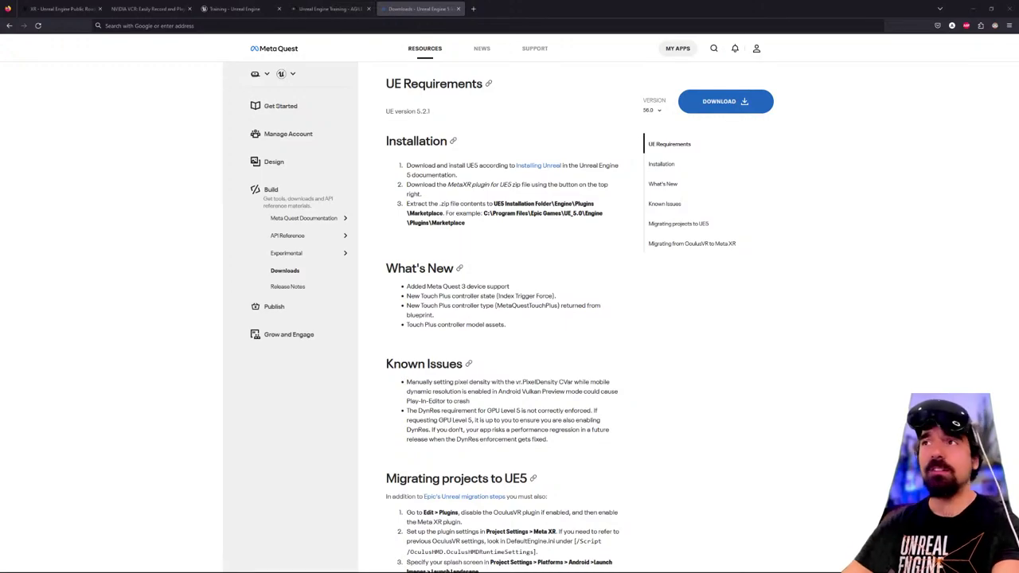
pyautogui.click(13, 563)
pyautogui.write('s')
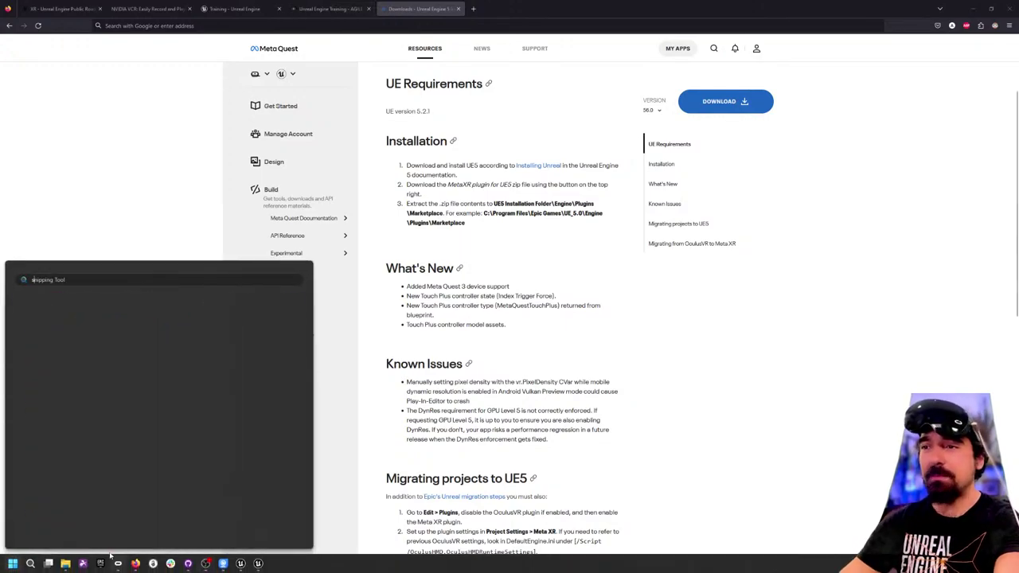
pyautogui.press('Escape')
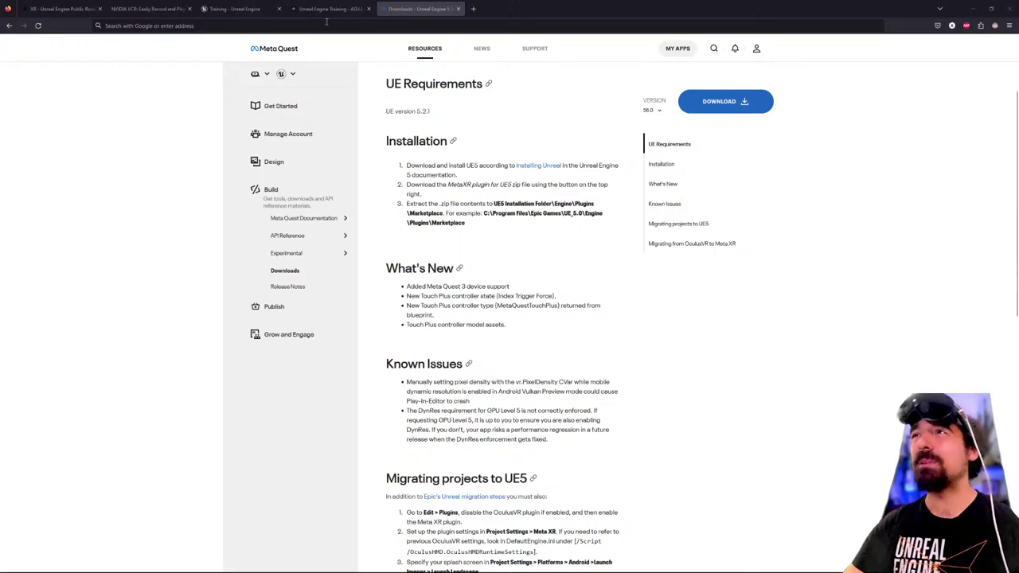
# Check the Meta XR migration notes, bring up the Unreal Engine public roadmap's XR page, and return to the Unreal Editor.
pyautogui.scroll(-3, 460, 337)
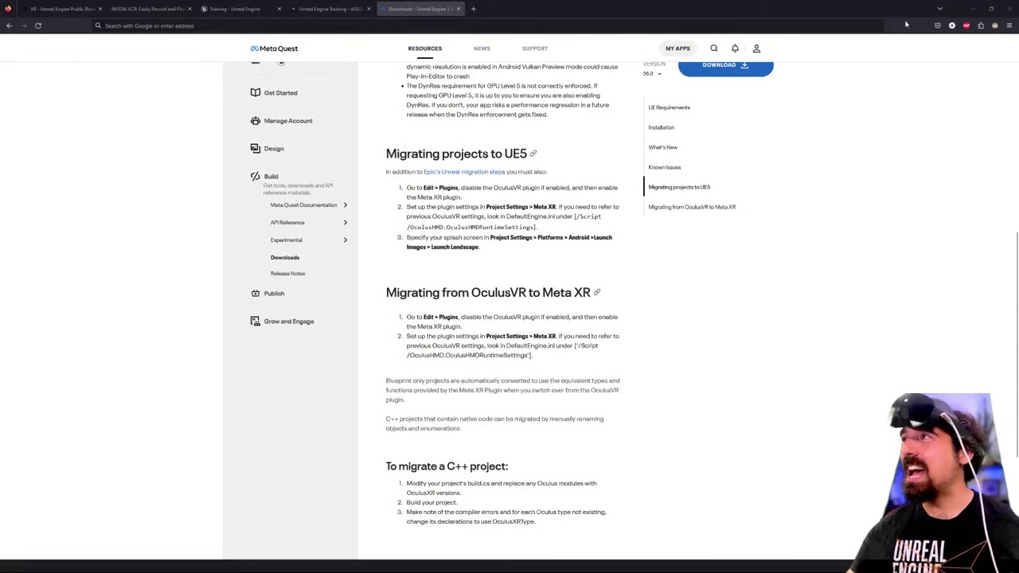
pyautogui.click(328, 9)
pyautogui.click(263, 9)
pyautogui.click(147, 8)
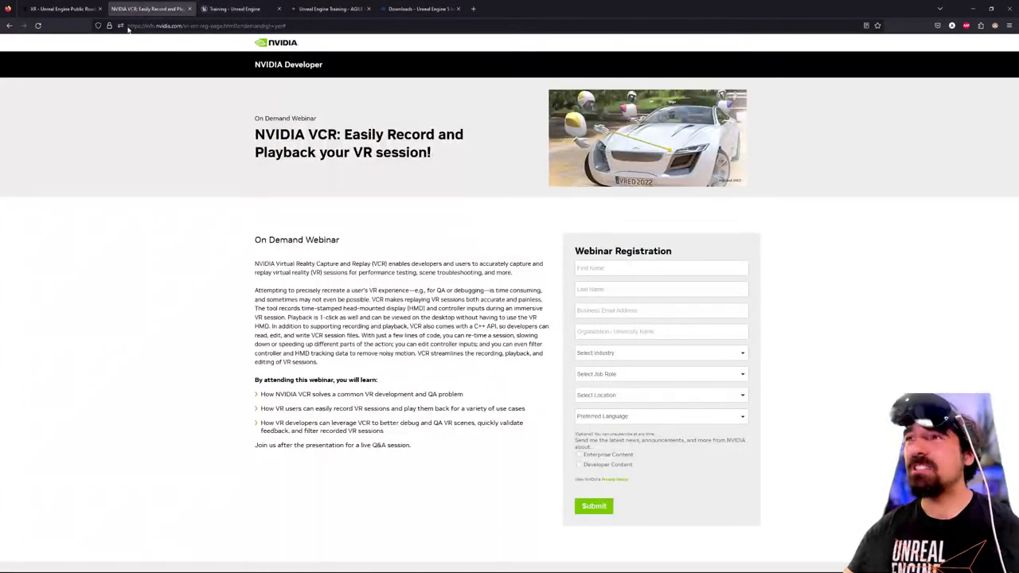
pyautogui.click(62, 9)
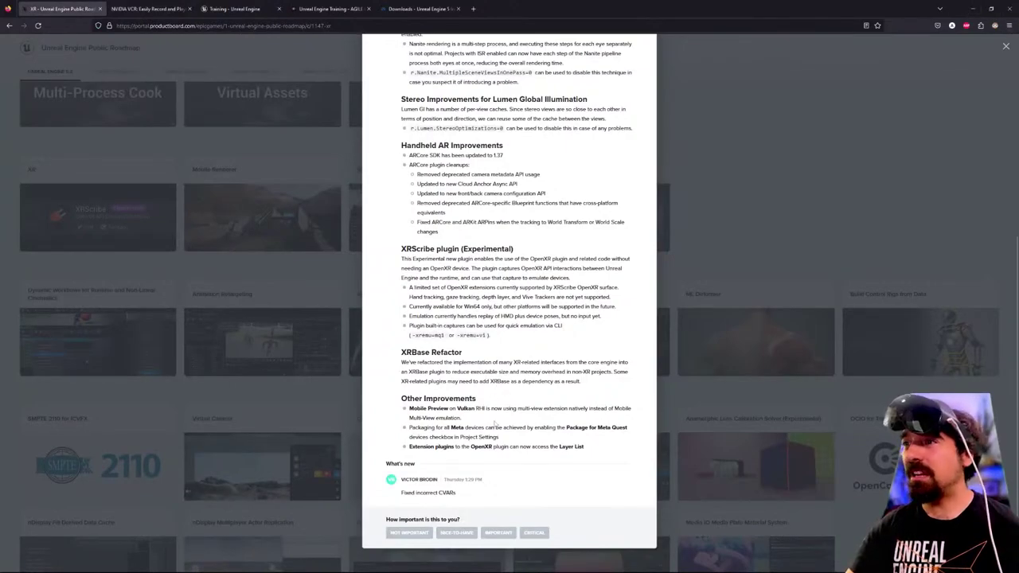
pyautogui.click(973, 9)
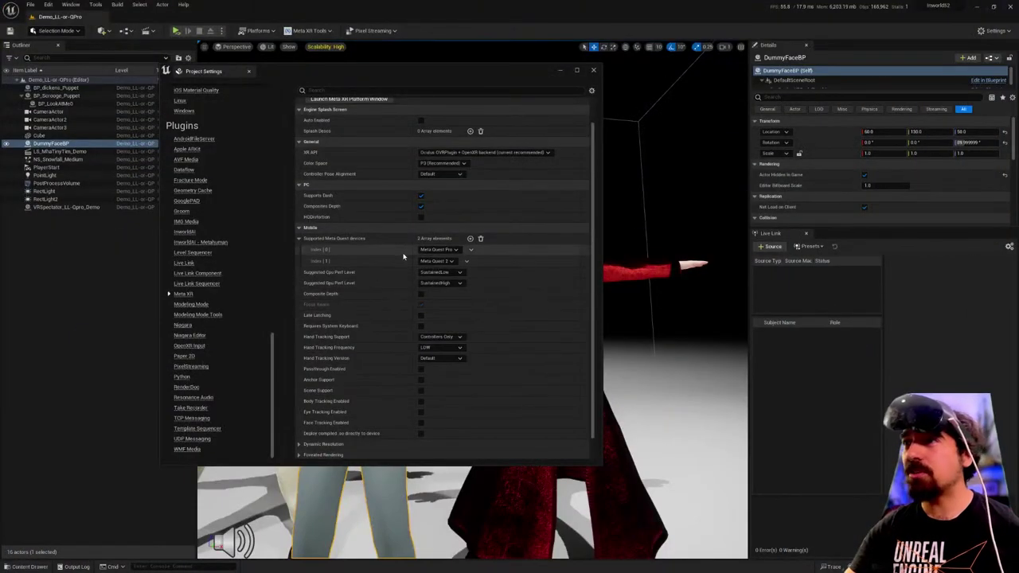
# Enable Late Latching and set Hand Tracking Support to Controllers and Hands in the Meta XR mobile settings.
pyautogui.scroll(-1, 360, 323)
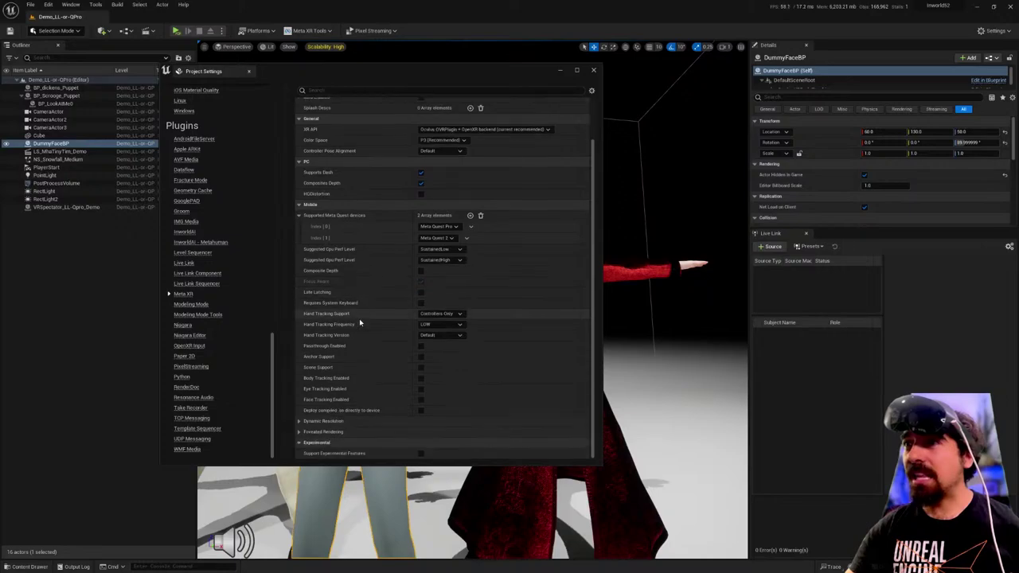
pyautogui.click(420, 292)
pyautogui.click(440, 314)
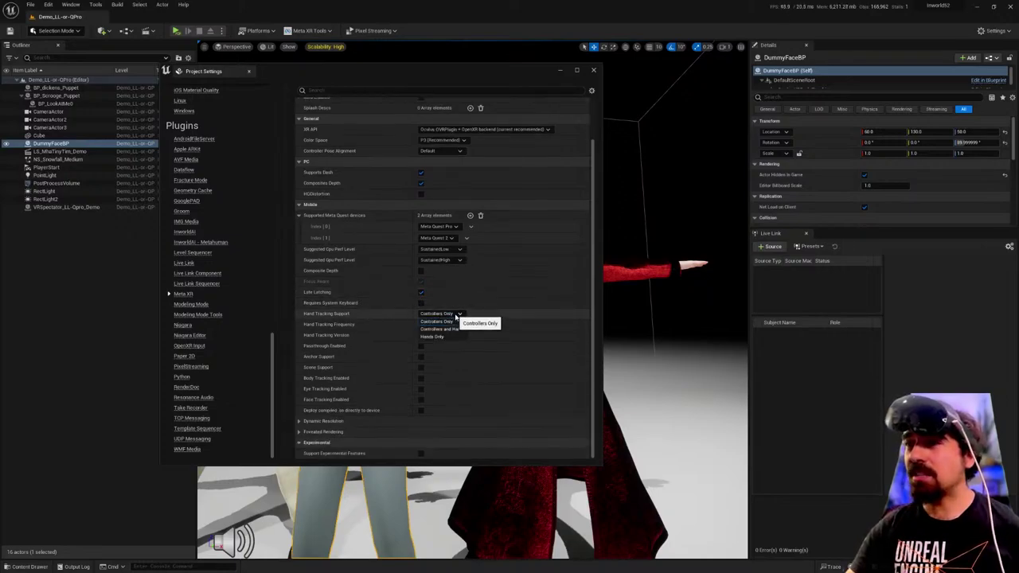
pyautogui.click(459, 329)
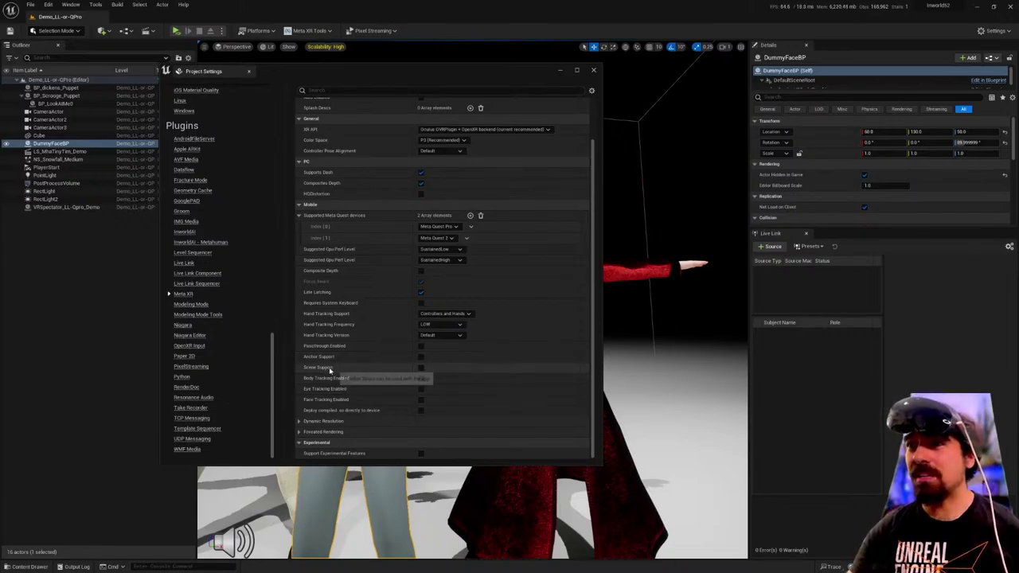
# Enable Face Tracking, Eye Tracking and Body Tracking in the Meta XR mobile settings.
pyautogui.click(421, 400)
pyautogui.click(421, 389)
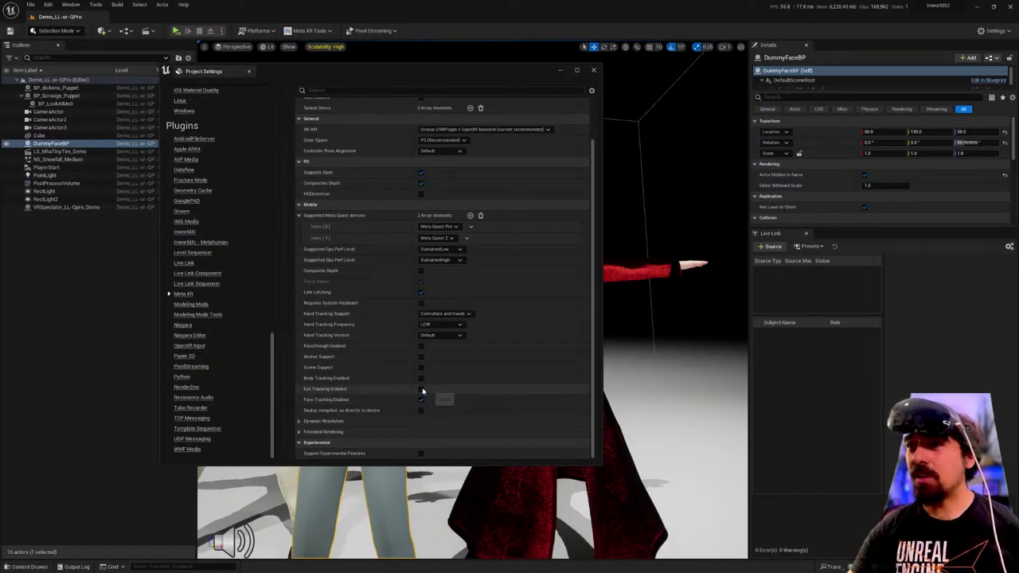
pyautogui.click(421, 378)
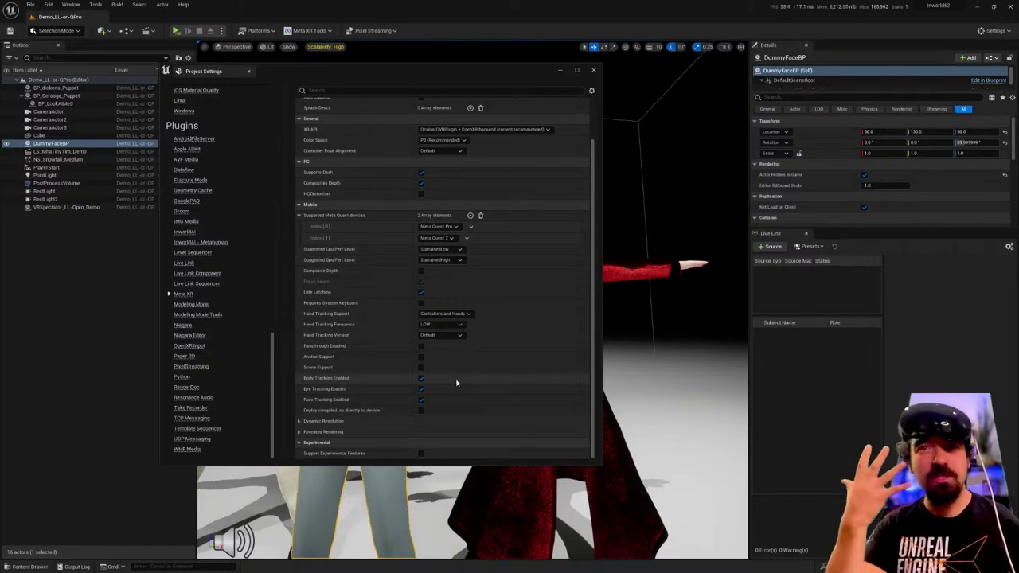
# Select DummyFaceBP's OculusXRFaceTracking component and enlarge the Details panel and its component list.
pyautogui.moveTo(791, 92); pyautogui.dragTo(794, 151)
pyautogui.click(797, 101)
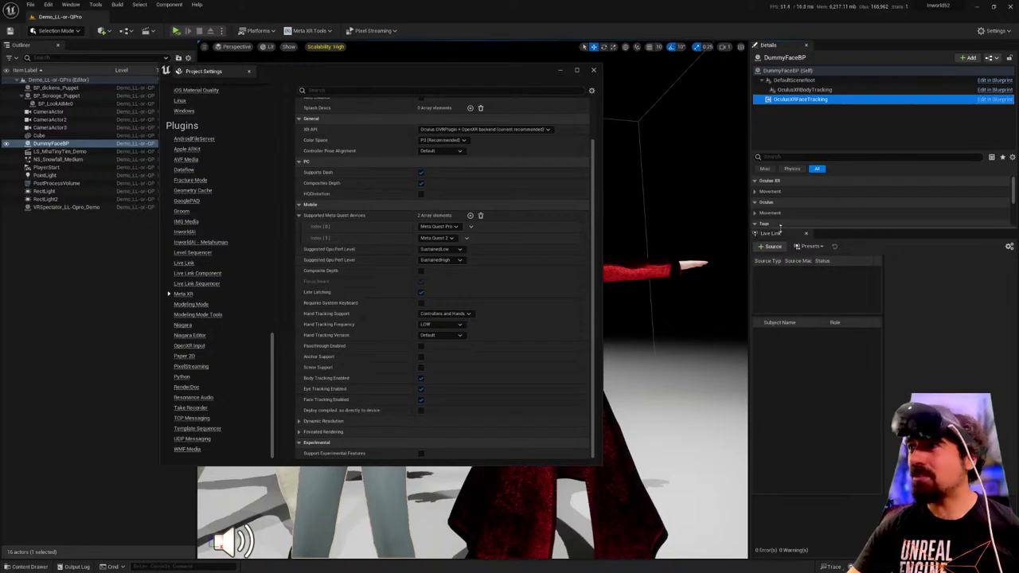
pyautogui.moveTo(780, 227); pyautogui.dragTo(781, 312)
pyautogui.moveTo(772, 153); pyautogui.dragTo(773, 193)
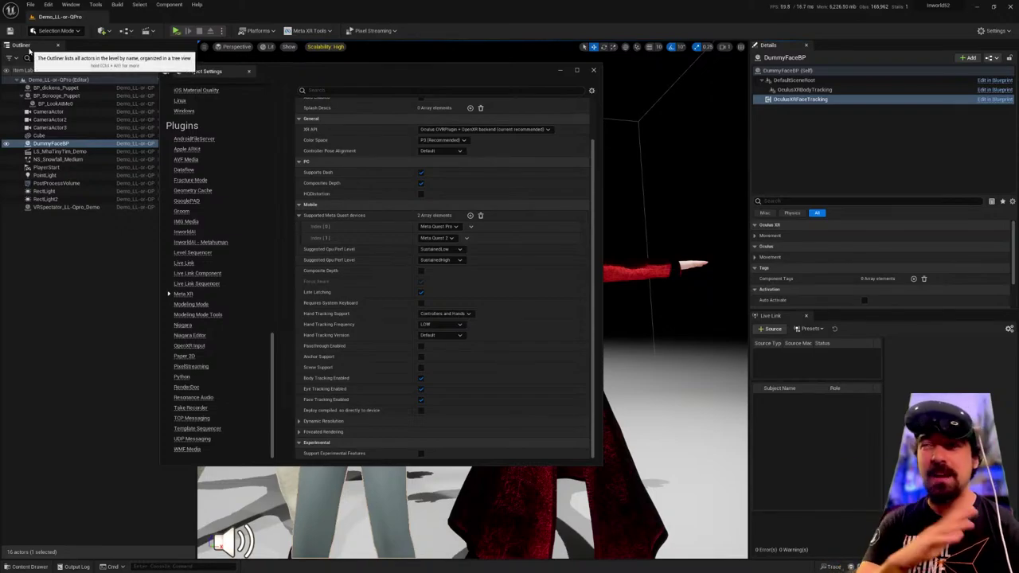
# Rearrange the editor layout with the Outliner above Details, dock Live Link alongside Details, and show the Details panel.
pyautogui.moveTo(24, 46); pyautogui.dragTo(831, 45)
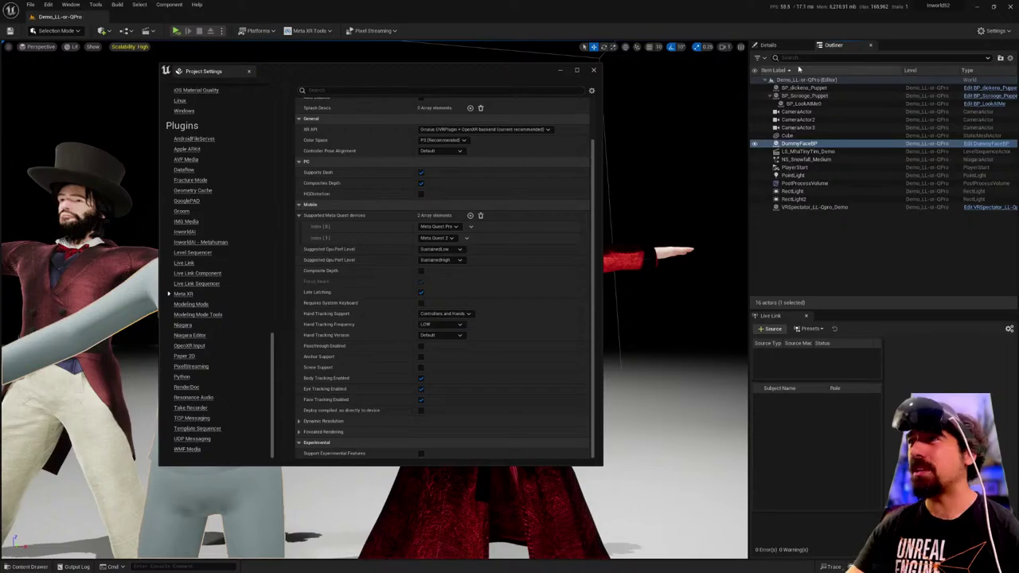
pyautogui.moveTo(769, 46); pyautogui.dragTo(824, 313)
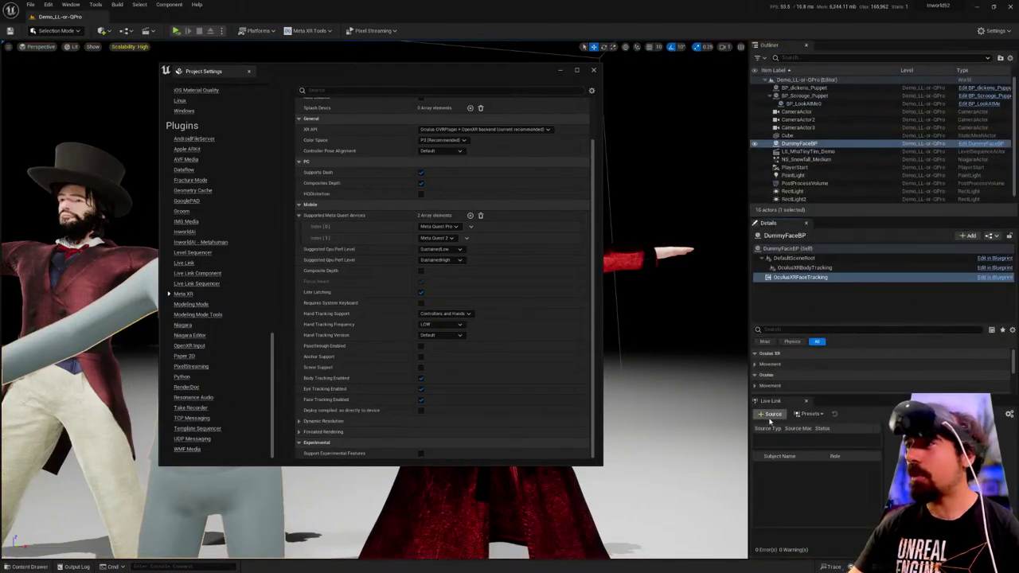
pyautogui.moveTo(769, 401); pyautogui.dragTo(831, 307)
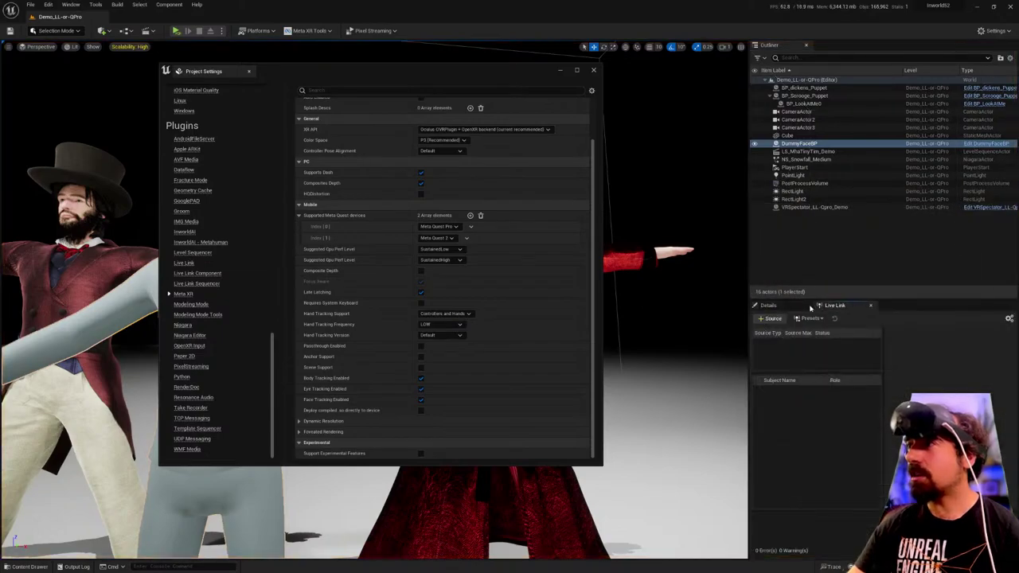
pyautogui.click(767, 305)
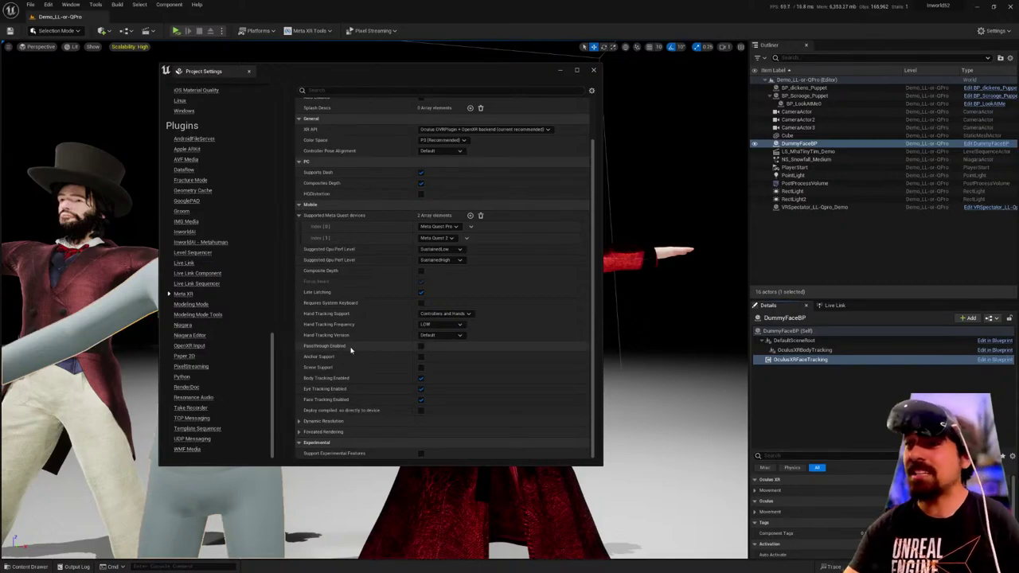
# Set the Dynamic Resolution Pixel Density Max to 1.6 and enable Dynamic Resolution in the Meta XR settings.
pyautogui.click(421, 400)
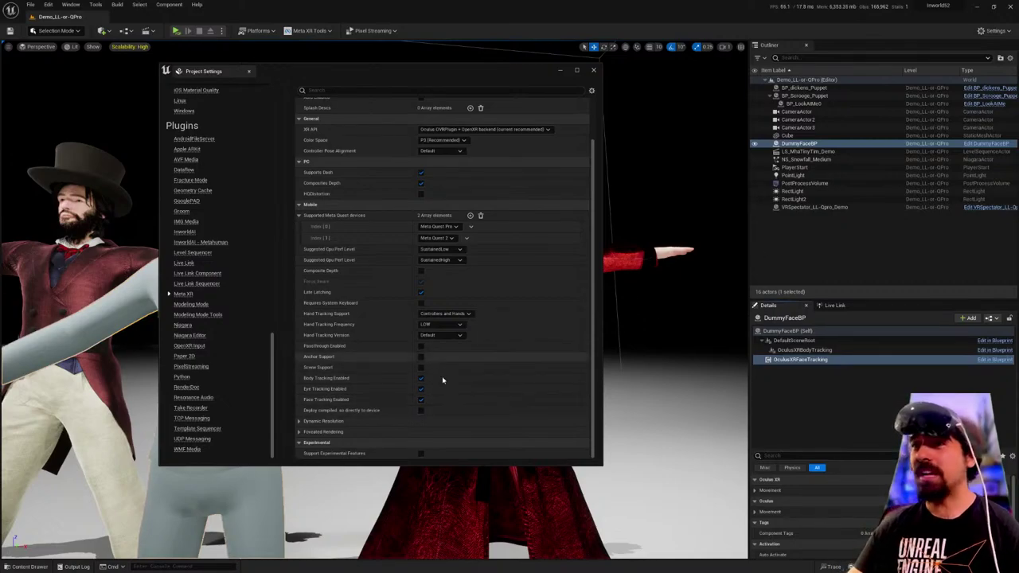
pyautogui.click(334, 423)
pyautogui.scroll(-1, 334, 423)
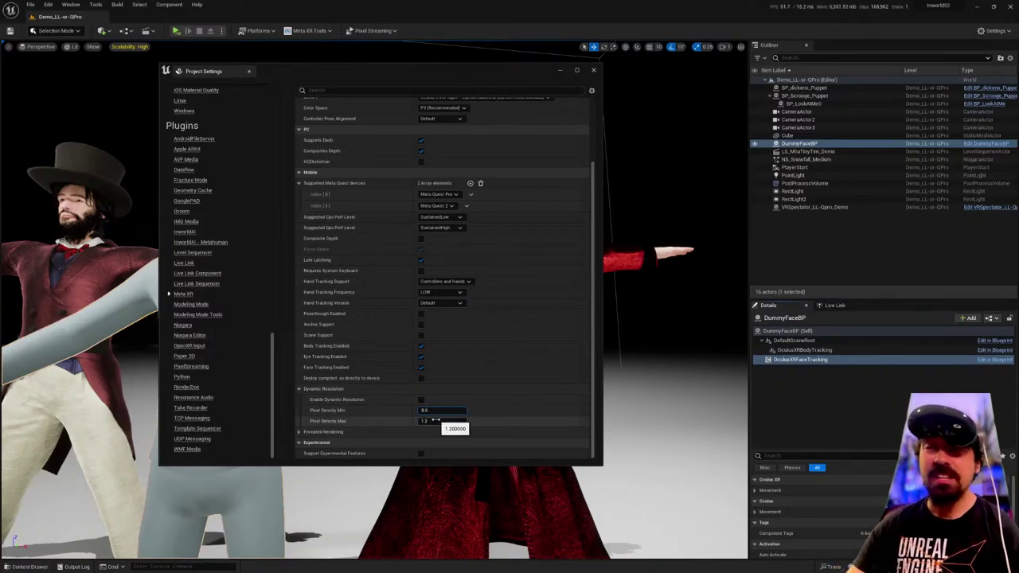
pyautogui.click(439, 422)
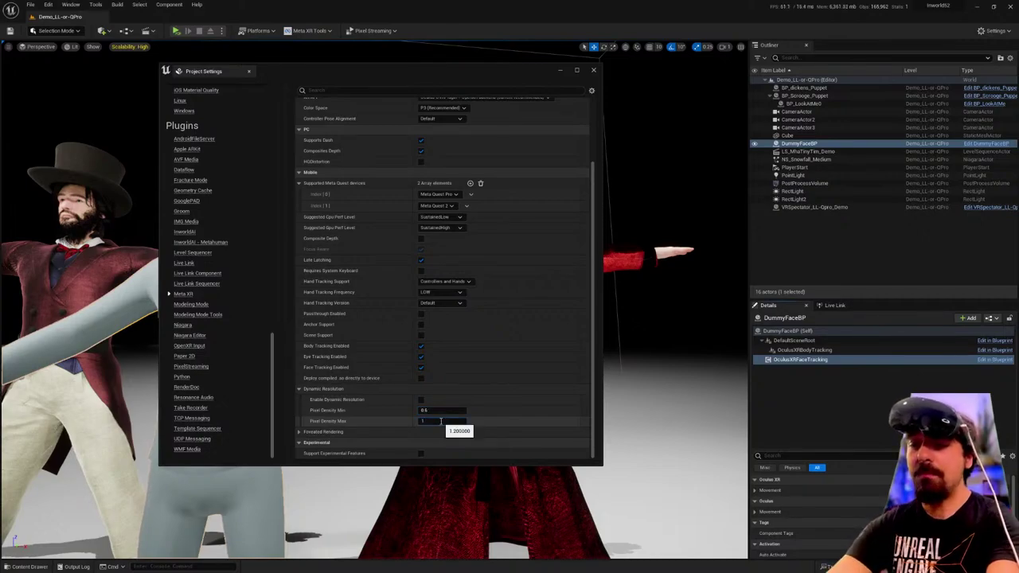
pyautogui.write('1.6')
pyautogui.press('Return')
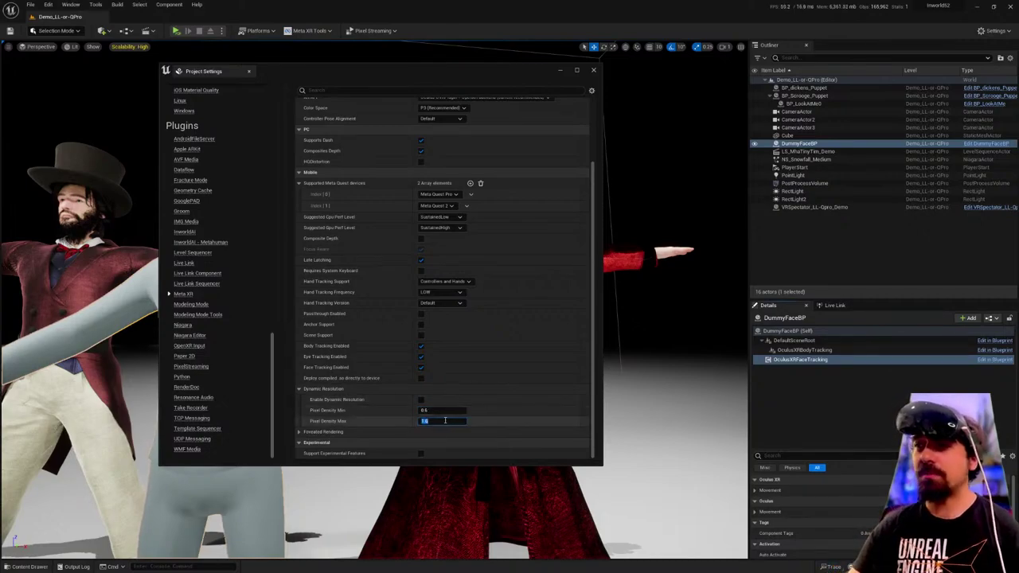
pyautogui.click(421, 400)
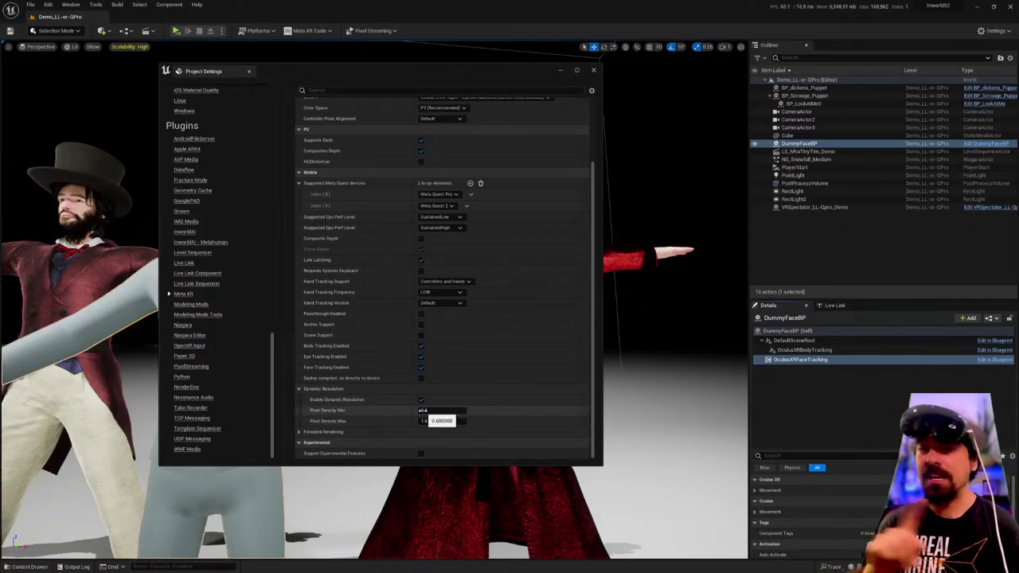
# Set the Foveated Rendering Level to High and enable Support Experimental Features in the Meta XR settings.
pyautogui.click(325, 432)
pyautogui.scroll(-1, 434, 412)
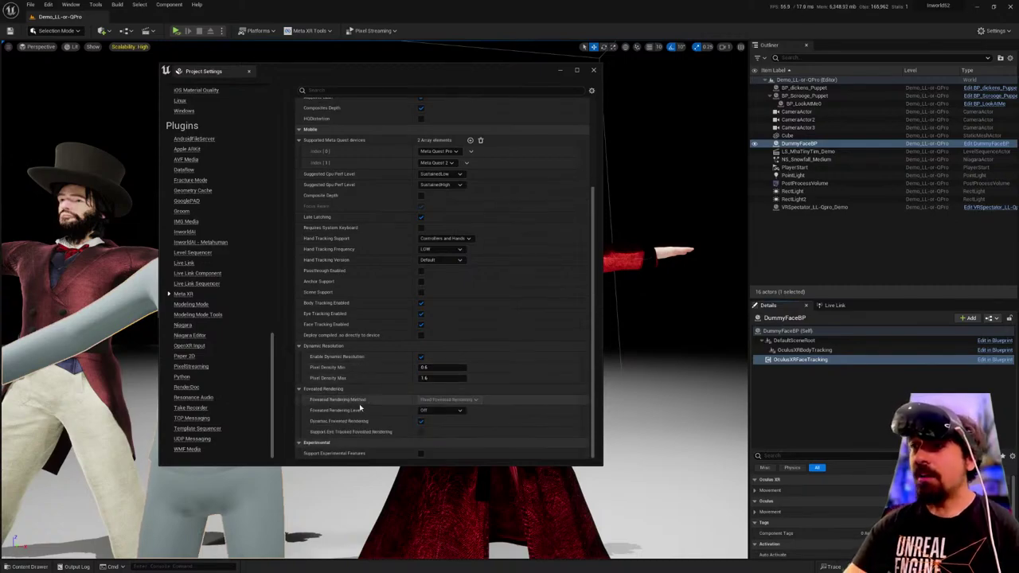
pyautogui.click(434, 411)
pyautogui.click(438, 443)
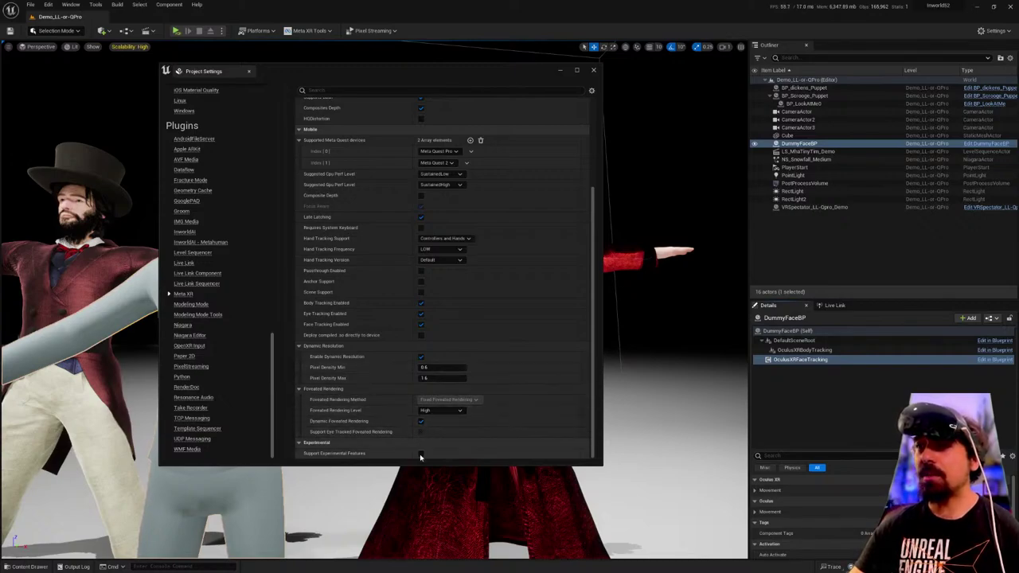
pyautogui.click(420, 453)
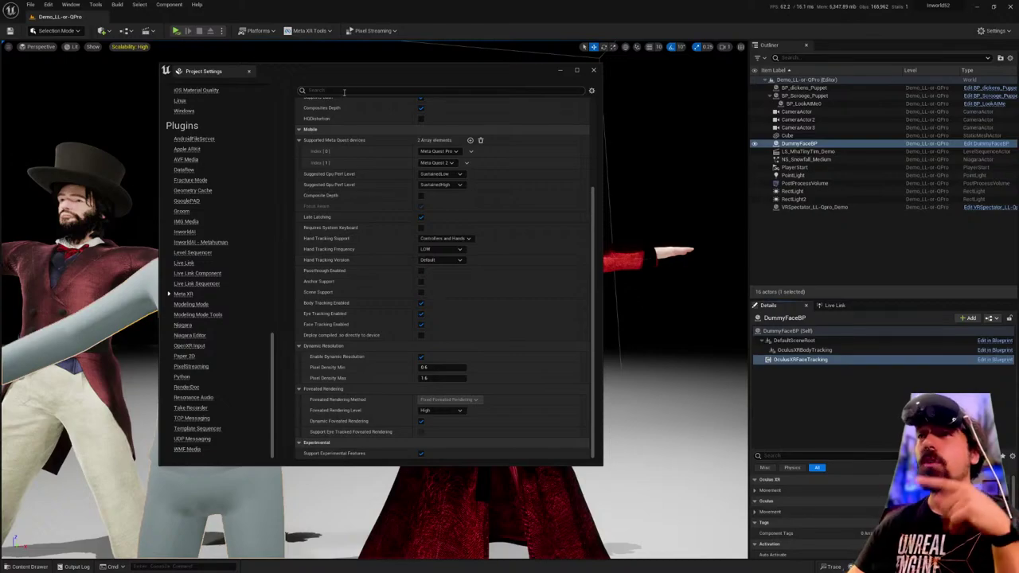
# Search the project settings for "foveated", clear the search, and open the OpenXR Input plugin settings.
pyautogui.write('foveate')
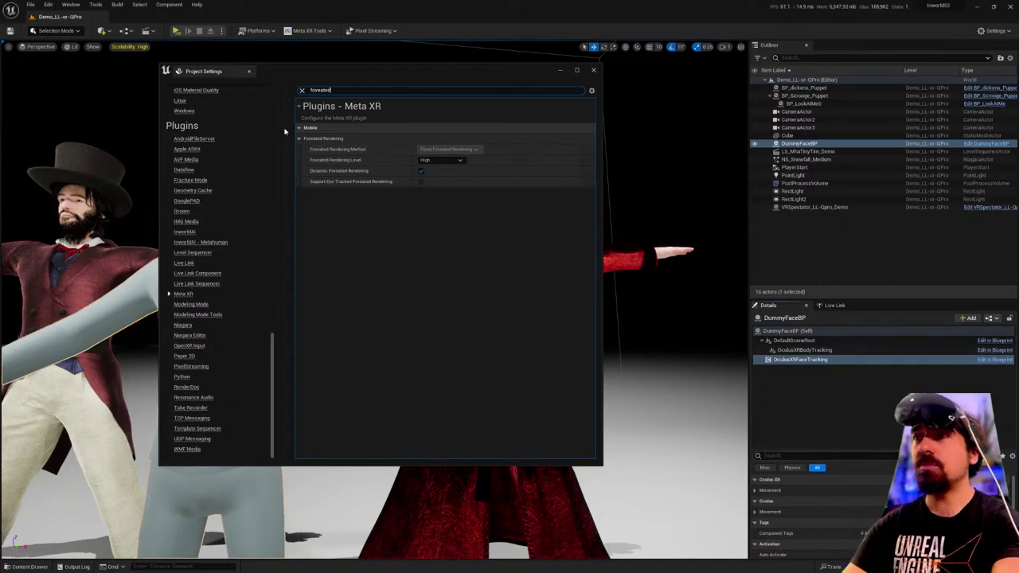
pyautogui.press('Escape')
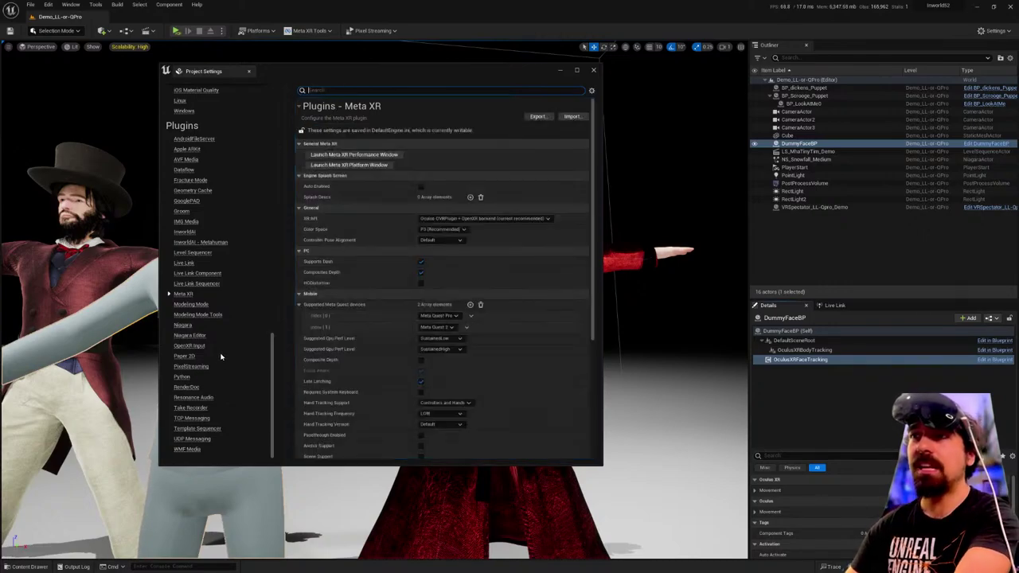
pyautogui.scroll(2, 219, 360)
pyautogui.scroll(4, 214, 368)
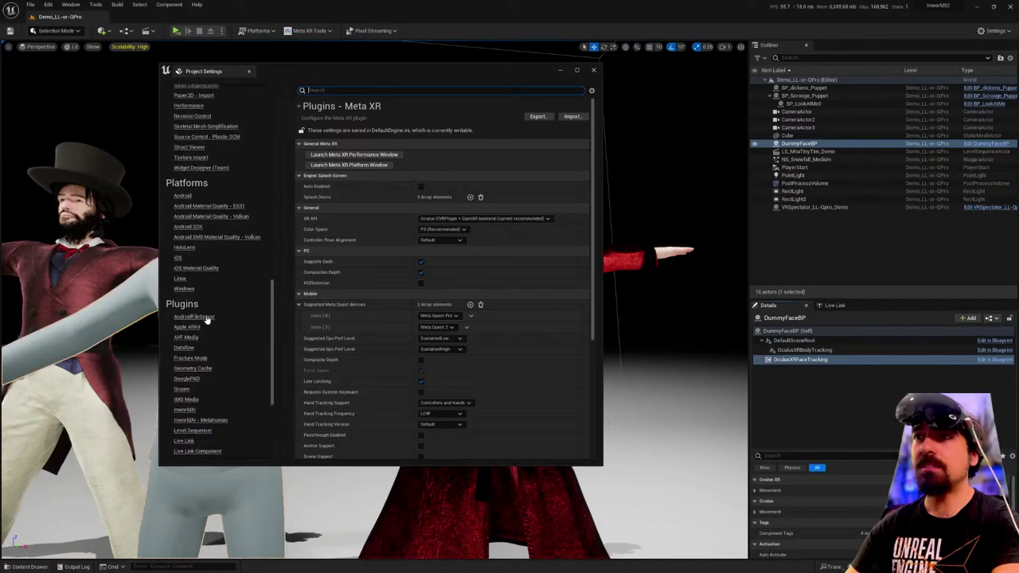
pyautogui.scroll(-5, 203, 374)
pyautogui.click(191, 383)
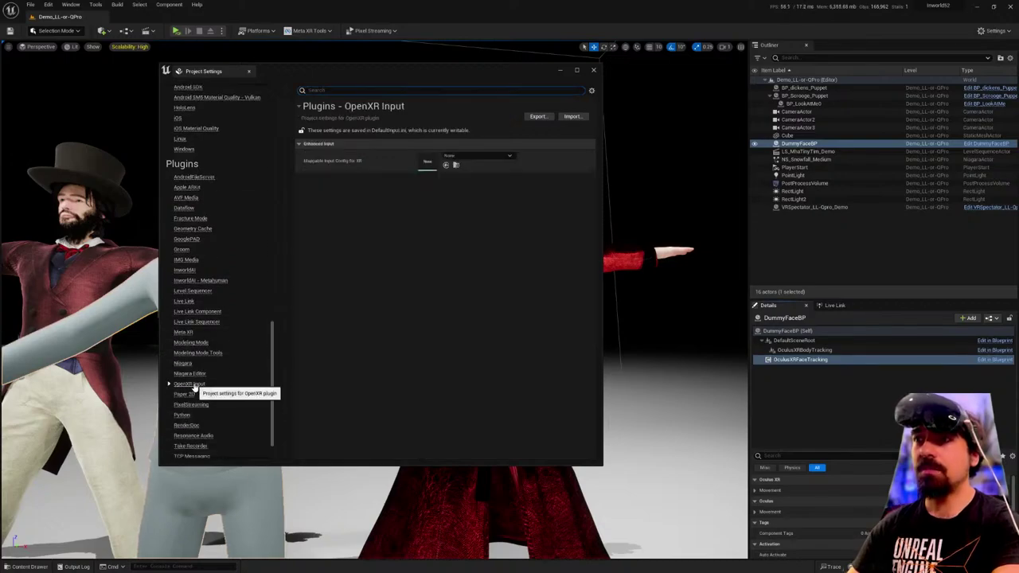
# Open the editor's Plugins browser.
pyautogui.click(70, 5)
pyautogui.moveTo(48, 5)
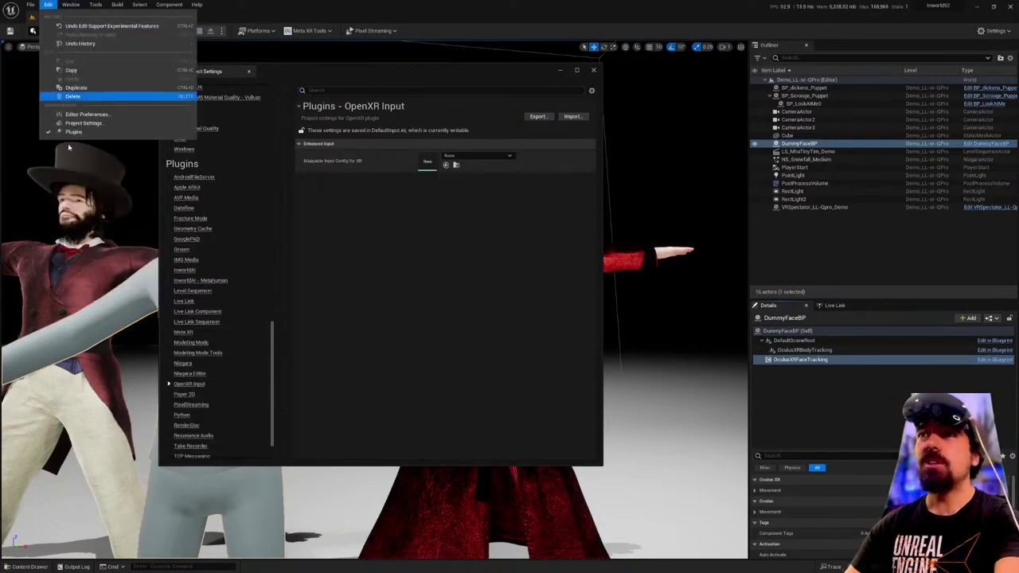
pyautogui.click(83, 133)
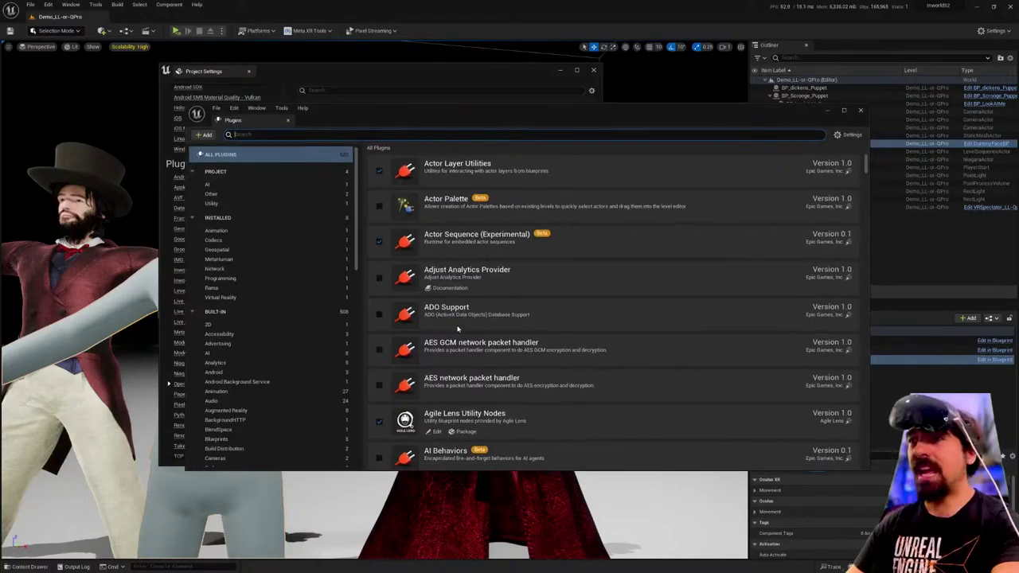
# Browse the plugin list, search it for "openxr", and close the Plugins browser.
pyautogui.scroll(-1, 455, 358)
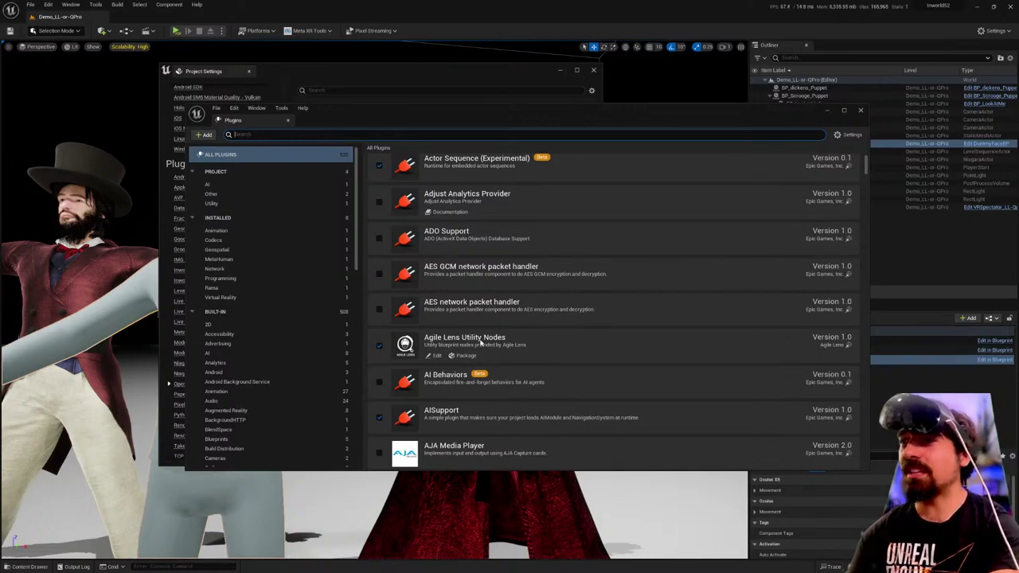
pyautogui.scroll(-2, 481, 342)
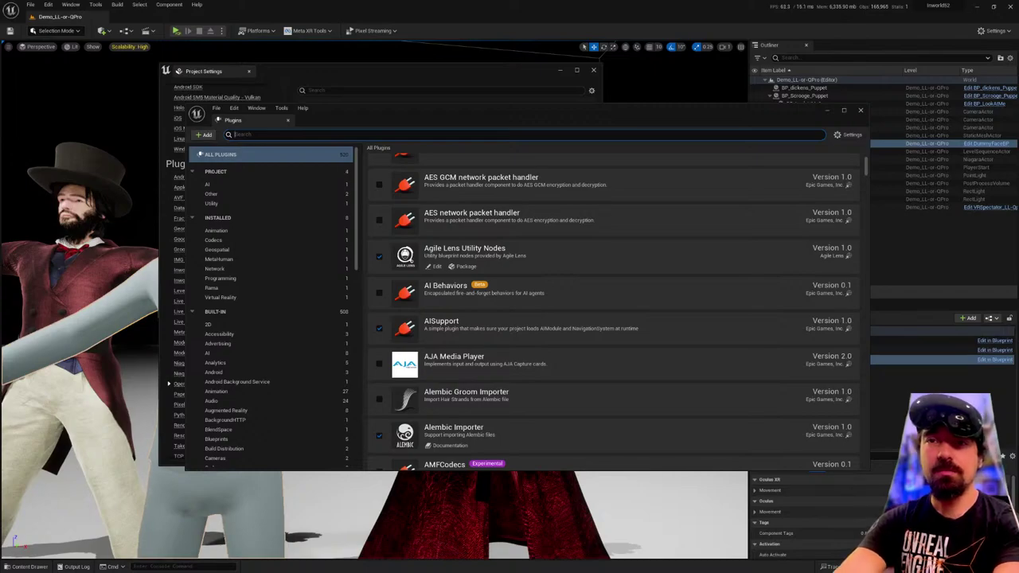
pyautogui.scroll(-3, 411, 191)
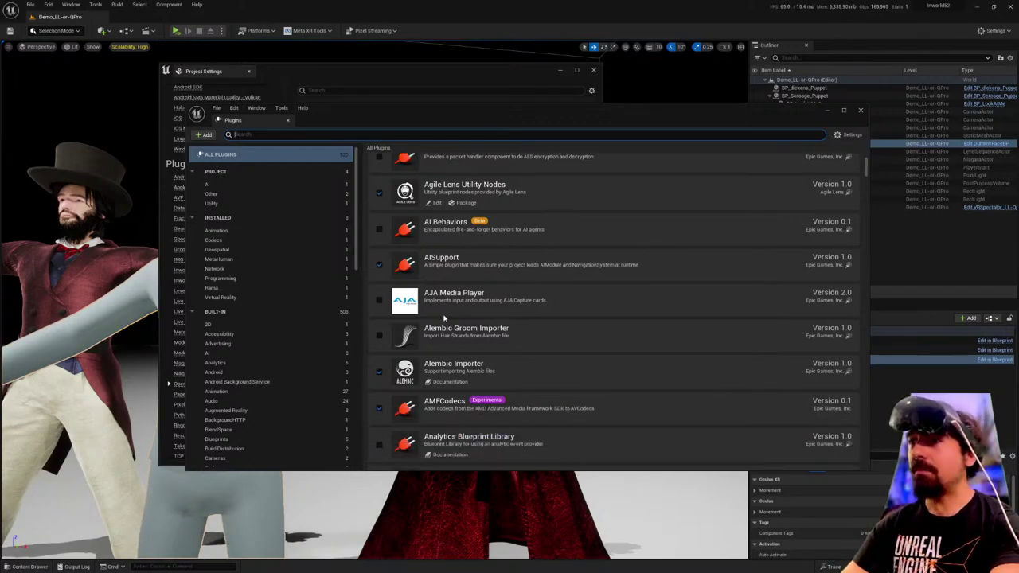
pyautogui.click(400, 133)
pyautogui.write('openxr')
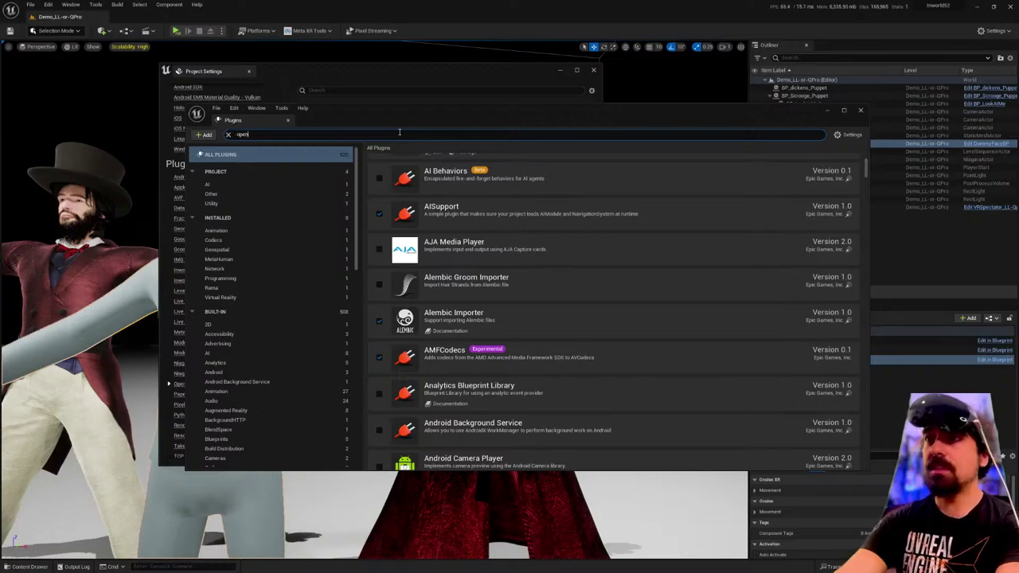
pyautogui.click(860, 110)
# Look through the project settings categories and filter the settings by "fove".
pyautogui.scroll(1, 215, 335)
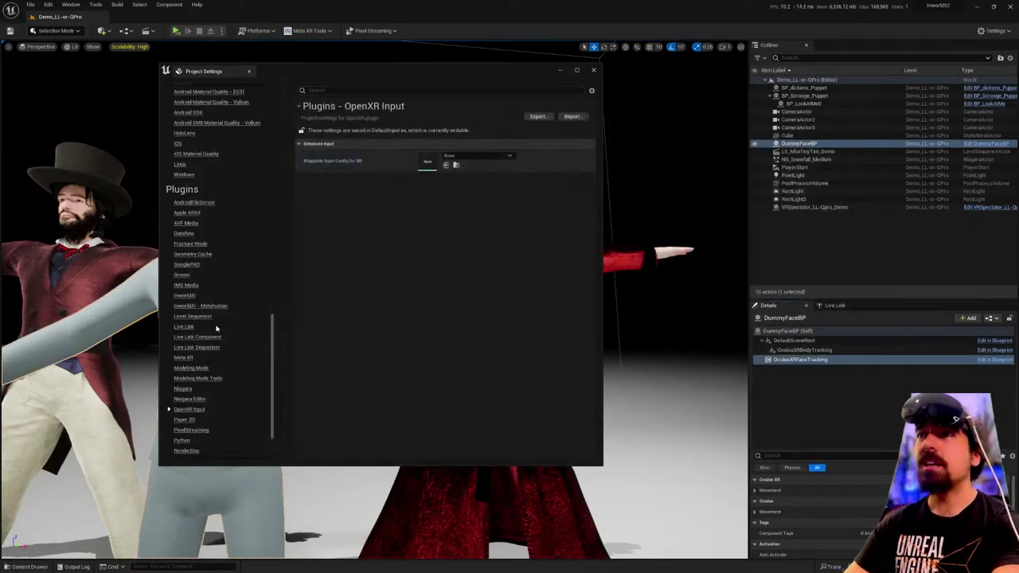
pyautogui.scroll(-2, 213, 355)
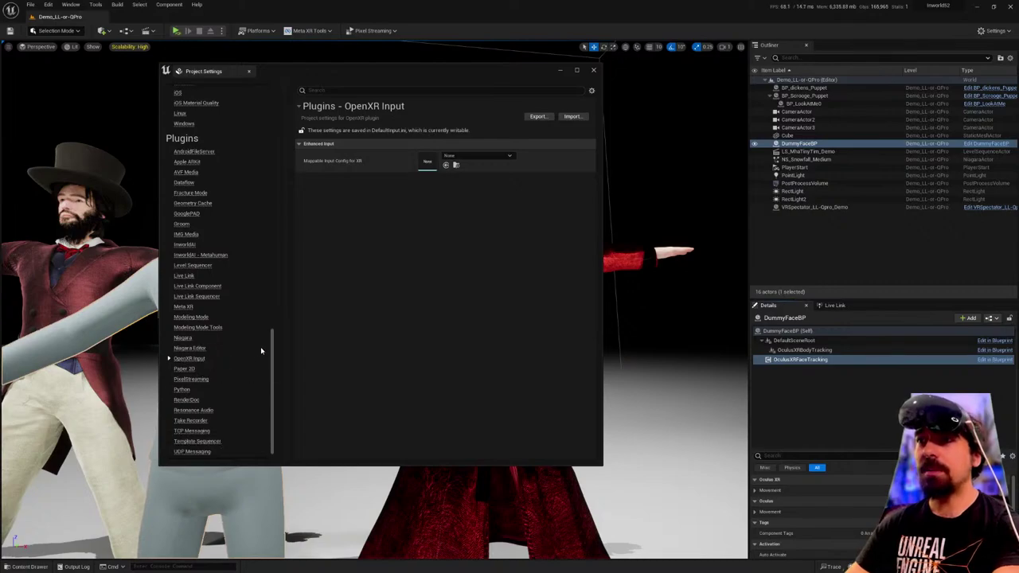
pyautogui.scroll(15, 260, 350)
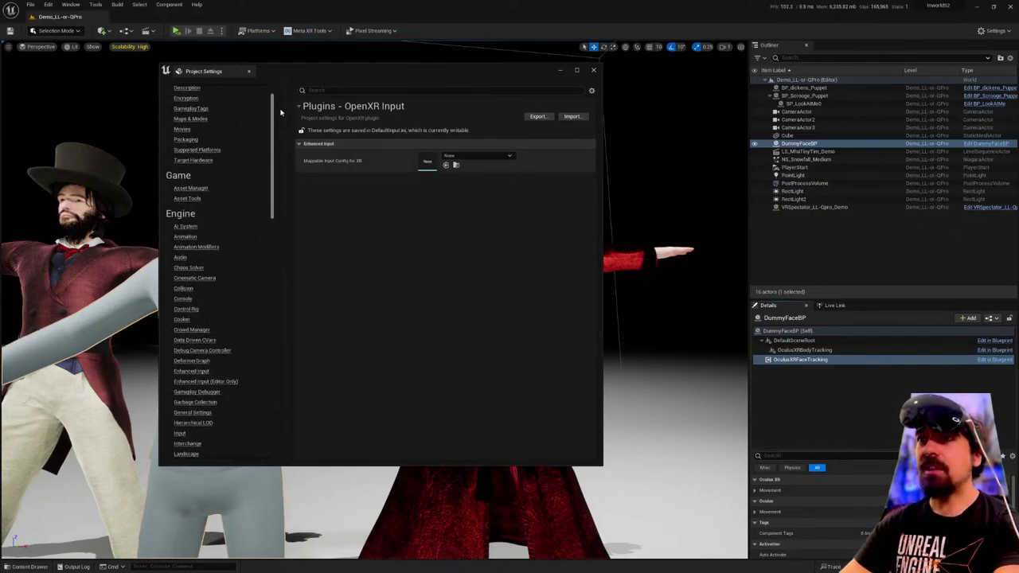
pyautogui.scroll(3, 280, 112)
pyautogui.click(334, 91)
pyautogui.write('ve')
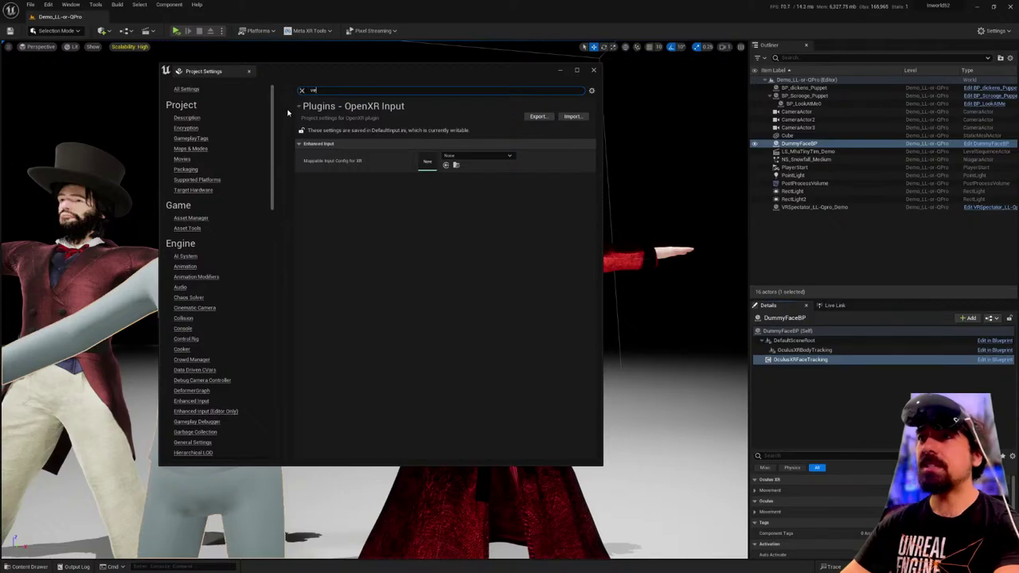
pyautogui.press('BackSpace')
pyautogui.write('ve')
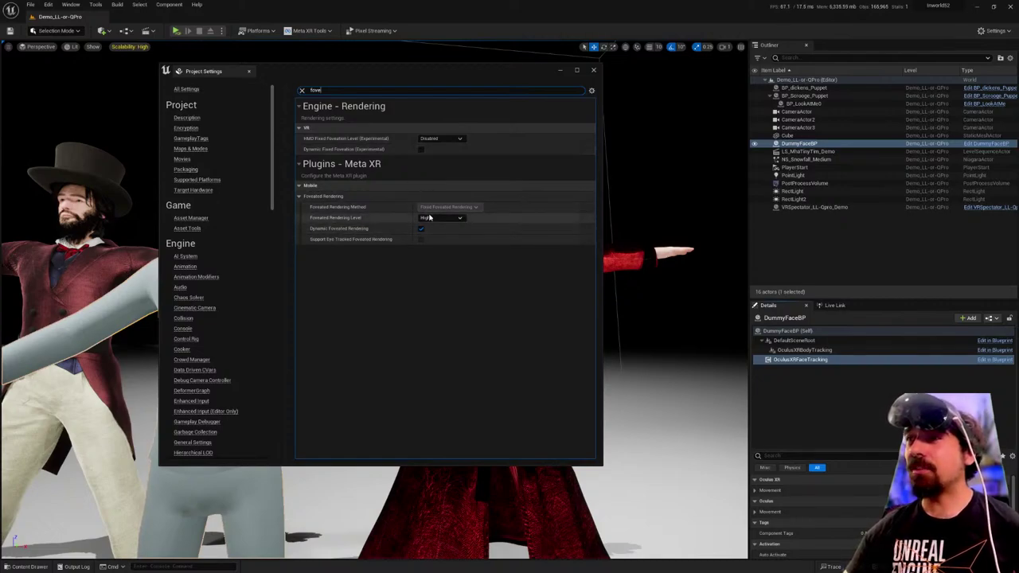
# Set the HMD Fixed Foveation Level to Medium, enable Dynamic Fixed Foveation in the VR rendering settings, and close Project Settings.
pyautogui.click(441, 138)
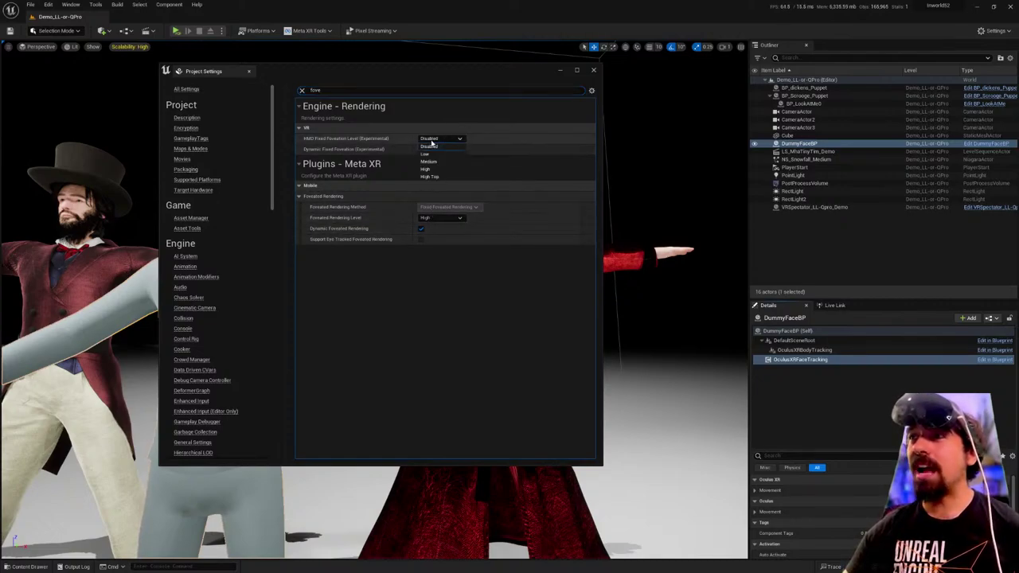
pyautogui.click(434, 158)
pyautogui.click(422, 150)
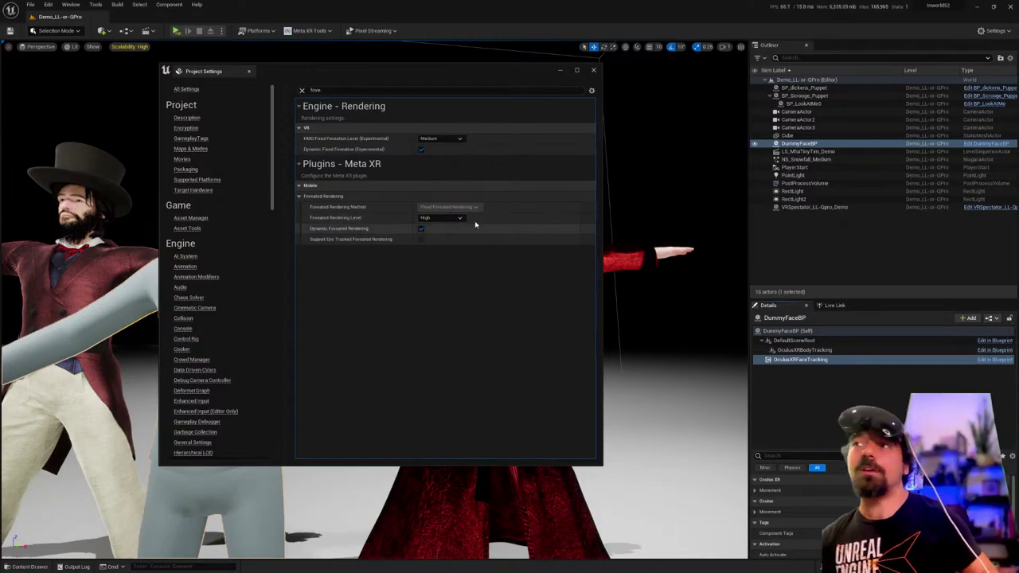
pyautogui.click(593, 72)
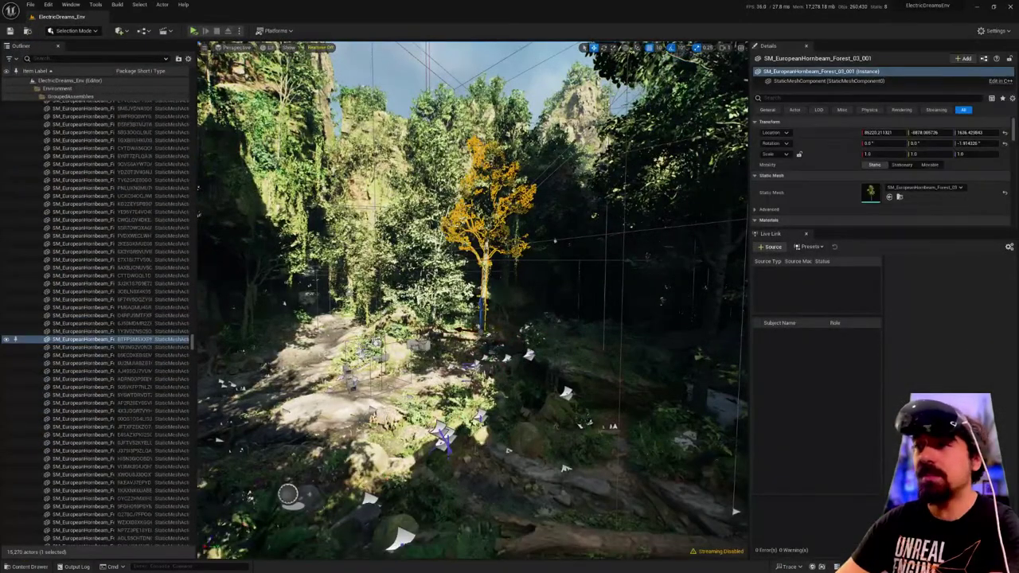
# Go through the open windows to the Download Oculus Platform Utility prompt and dismiss it in front of the ElectricDreamsEnv editor.
pyautogui.press('super')
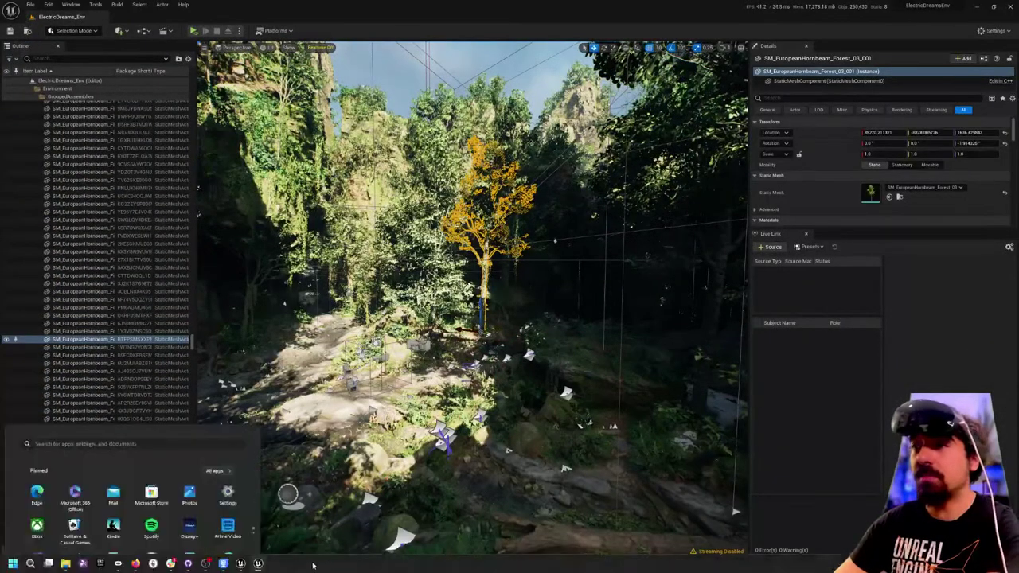
pyautogui.click(258, 564)
pyautogui.moveTo(264, 563)
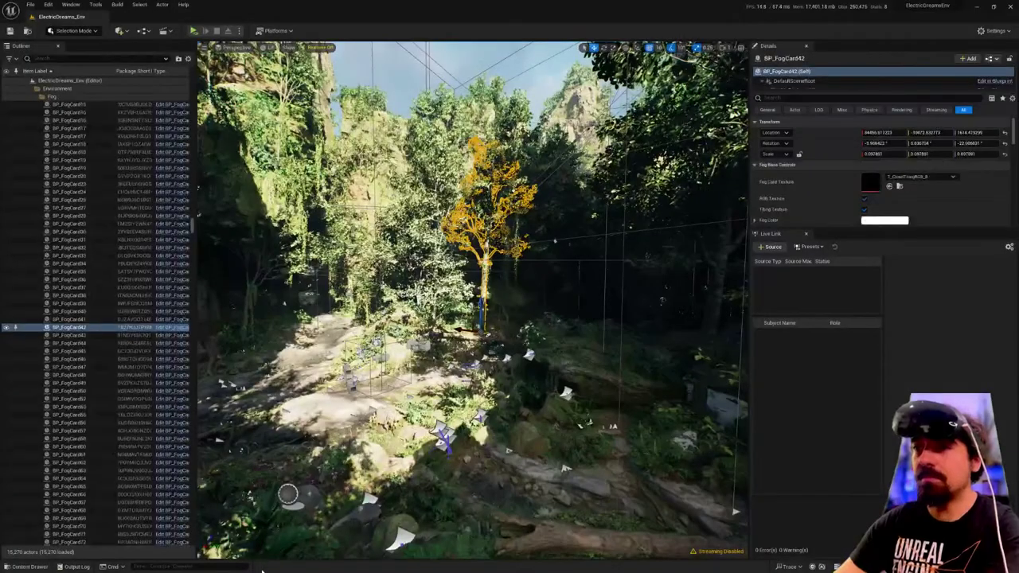
pyautogui.press('super')
pyautogui.hotkey('alt', 'Tab')
pyautogui.hotkey('alt', 'Tab')
pyautogui.hotkey('alt', 'Tab')
pyautogui.hotkey('alt', 'Tab')
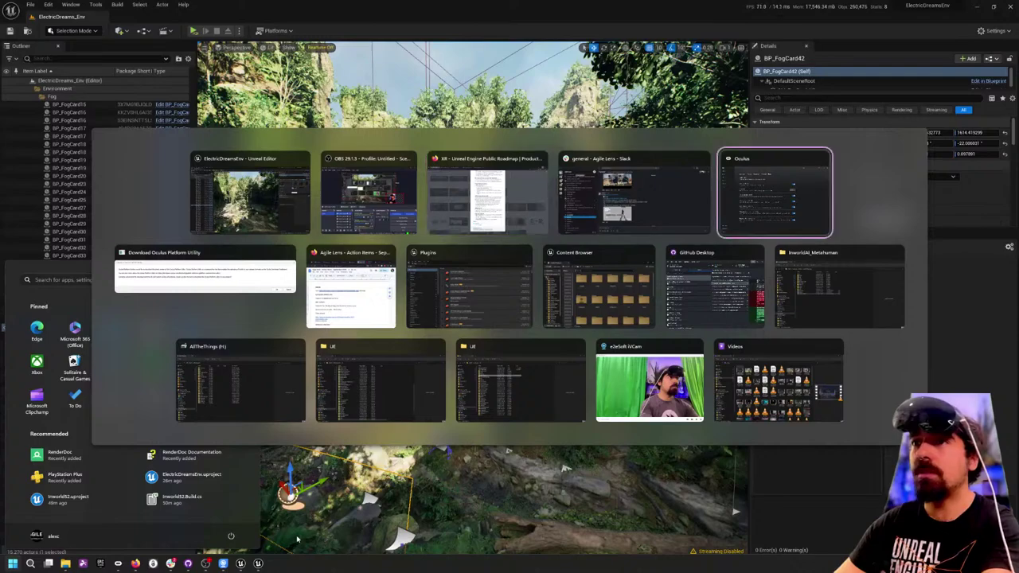
pyautogui.hotkey('alt', 'Tab')
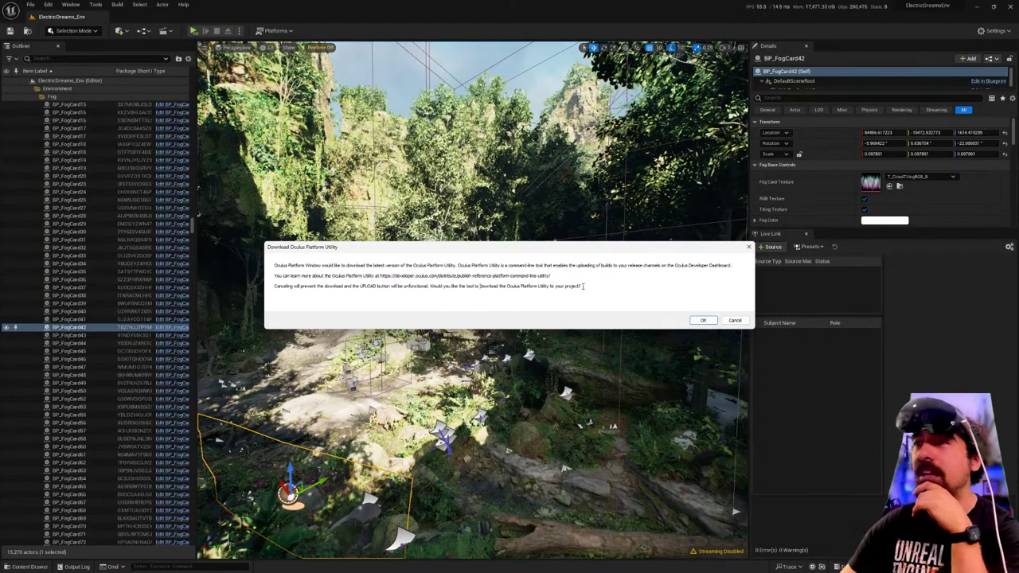
pyautogui.press('Return')
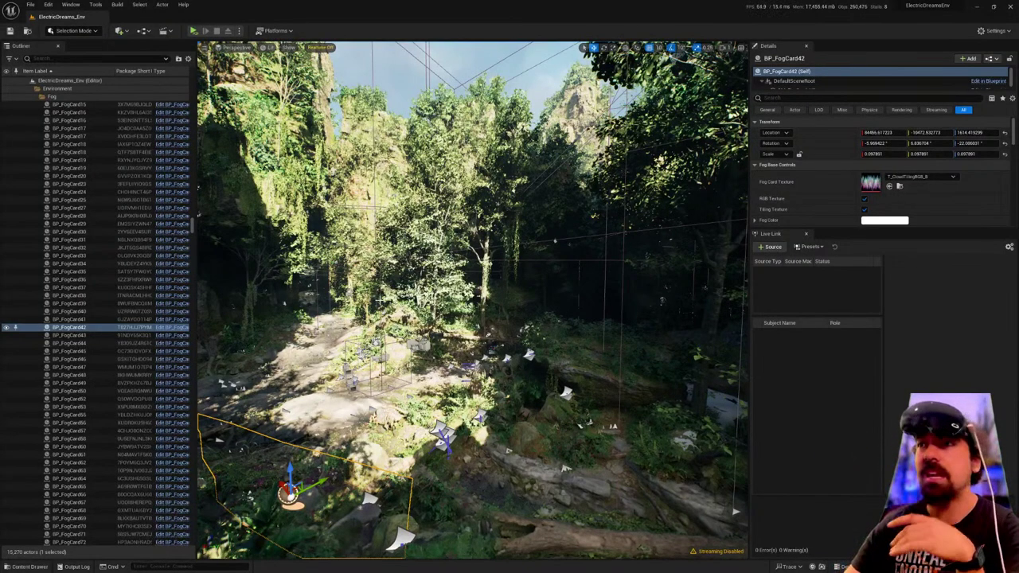
# Place the Outliner above the Details panel and close the Live Link panel in the ElectricDreams_Env level.
pyautogui.moveTo(473, 300); pyautogui.dragTo(473, 300, button='right')
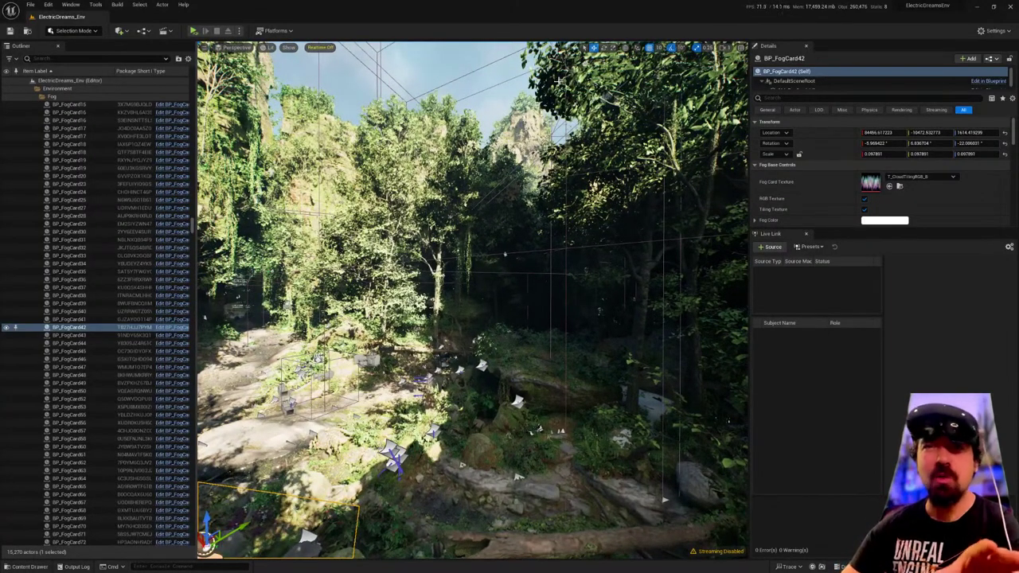
pyautogui.moveTo(937, 7)
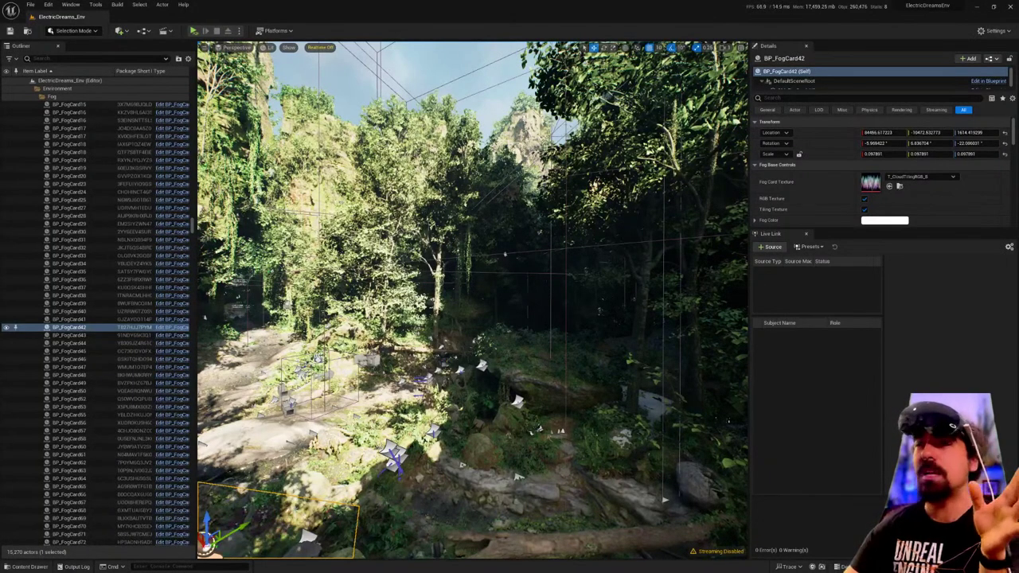
pyautogui.moveTo(474, 303); pyautogui.dragTo(482, 303, button='right')
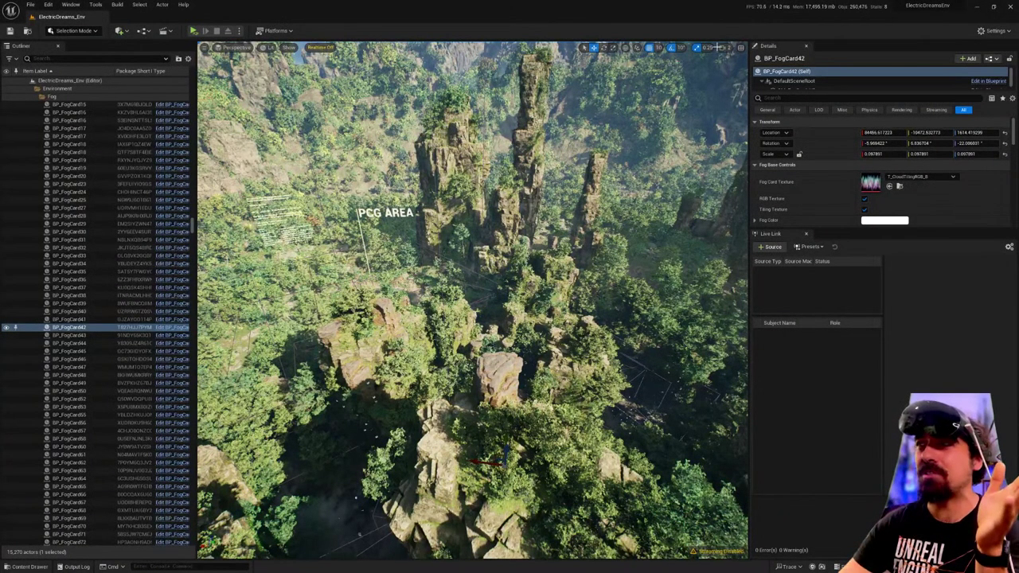
pyautogui.moveTo(328, 188); pyautogui.dragTo(327, 189, button='right')
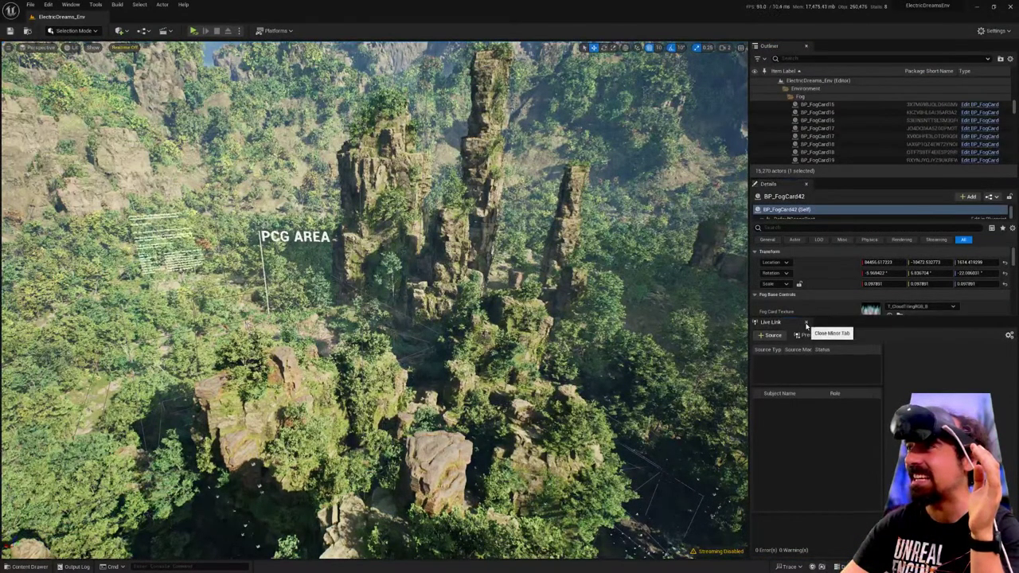
pyautogui.click(807, 324)
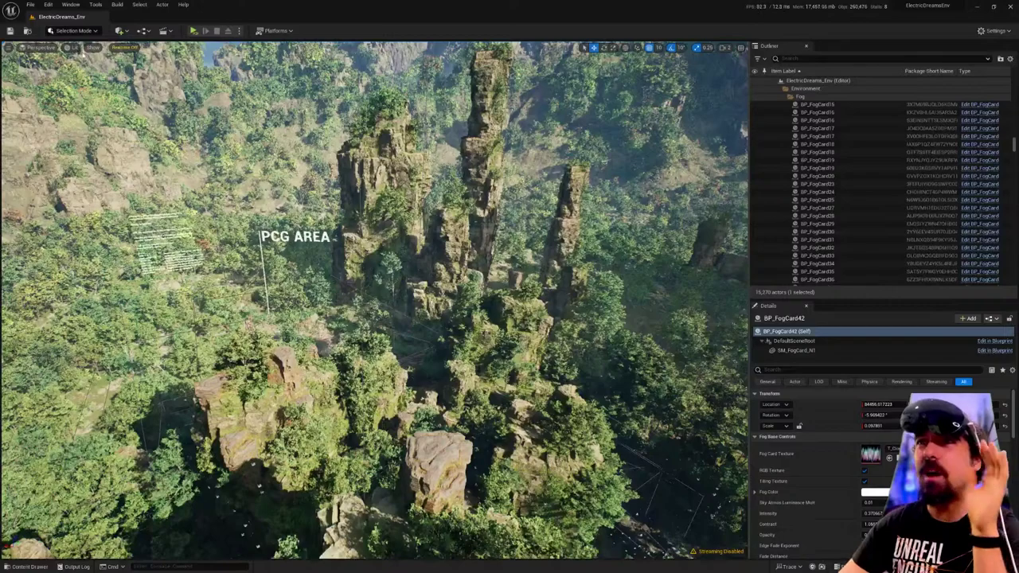
pyautogui.click(49, 5)
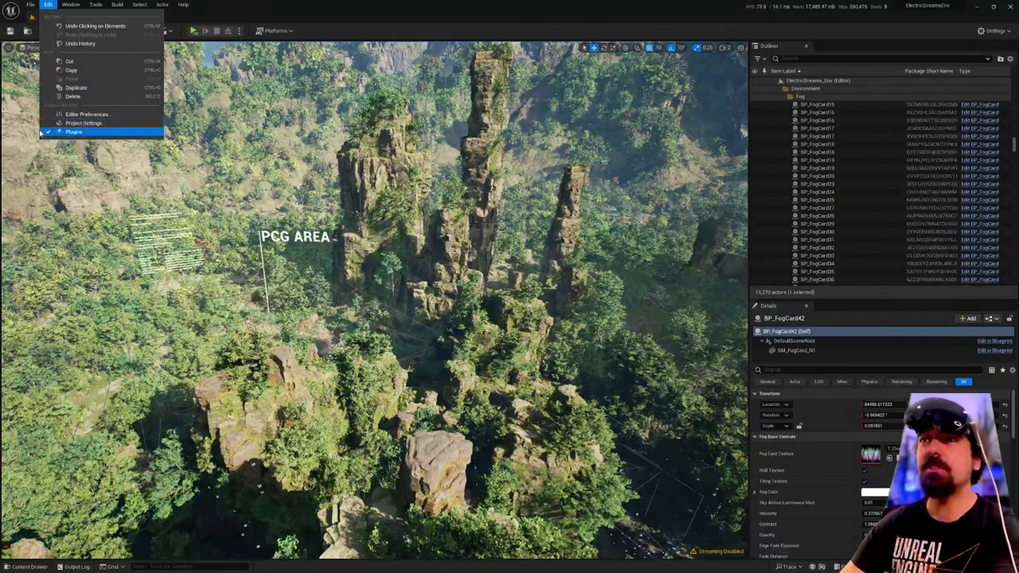
pyautogui.press('Escape')
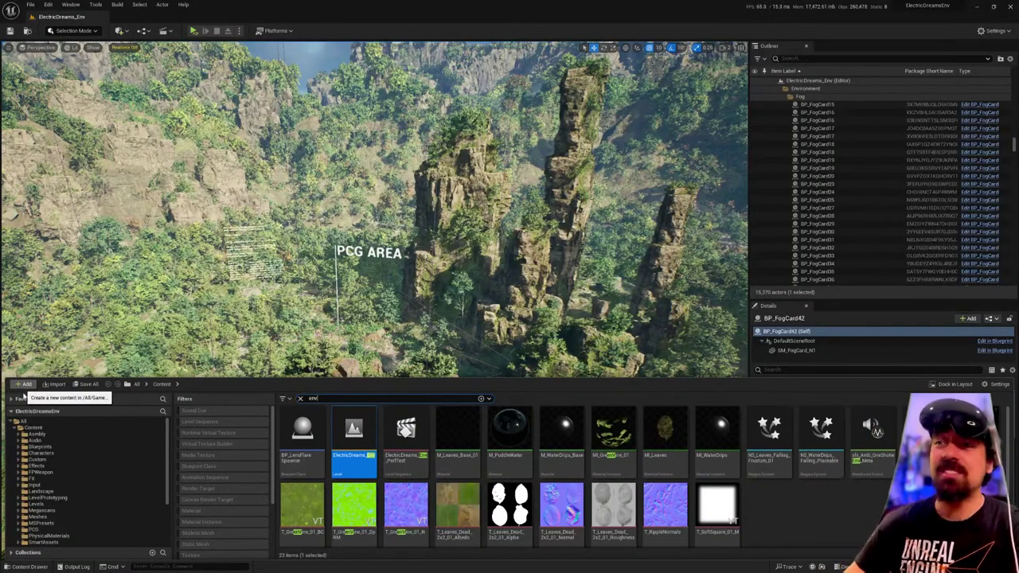
# Open the feature and content pack chooser, view the Virtual Reality Blueprint template, and close it without adding anything.
pyautogui.click(24, 384)
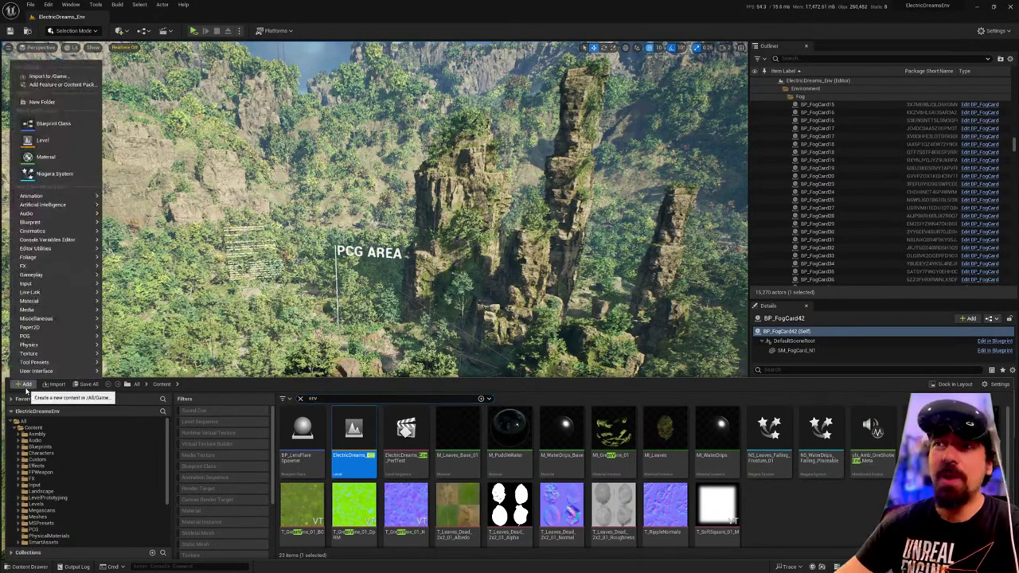
pyautogui.moveTo(55, 330)
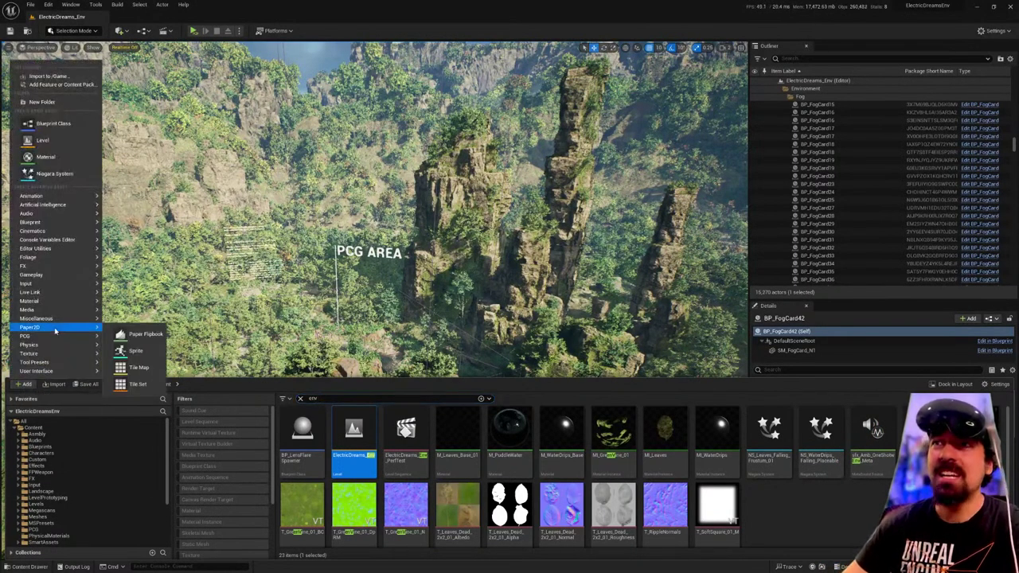
pyautogui.click(56, 85)
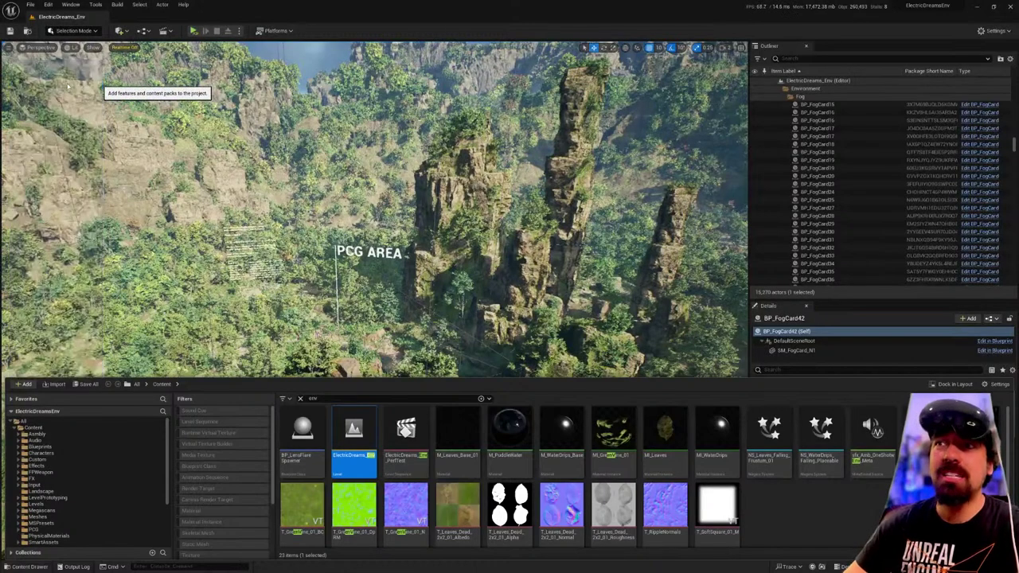
pyautogui.moveTo(424, 183); pyautogui.dragTo(280, 167)
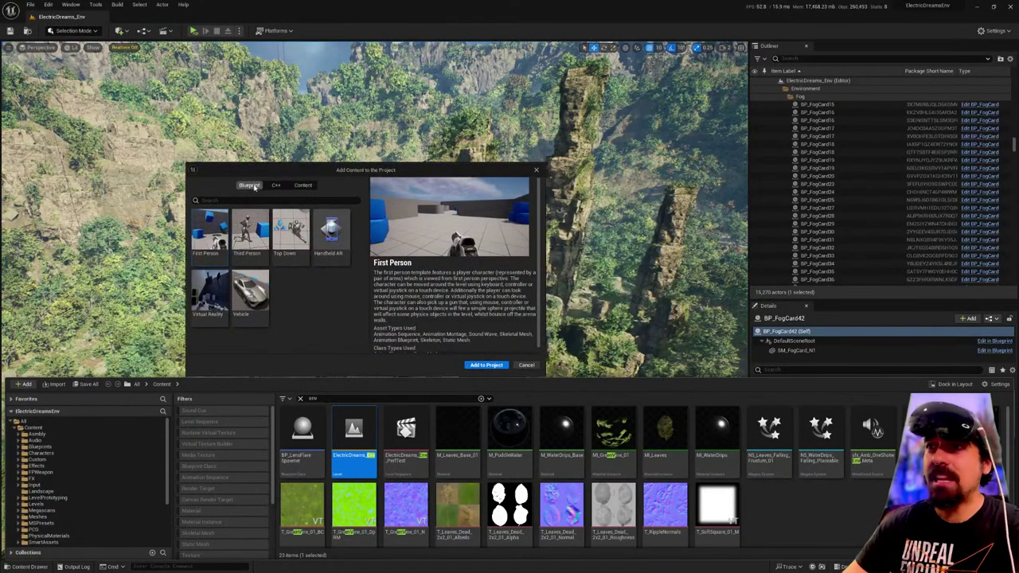
pyautogui.click(212, 307)
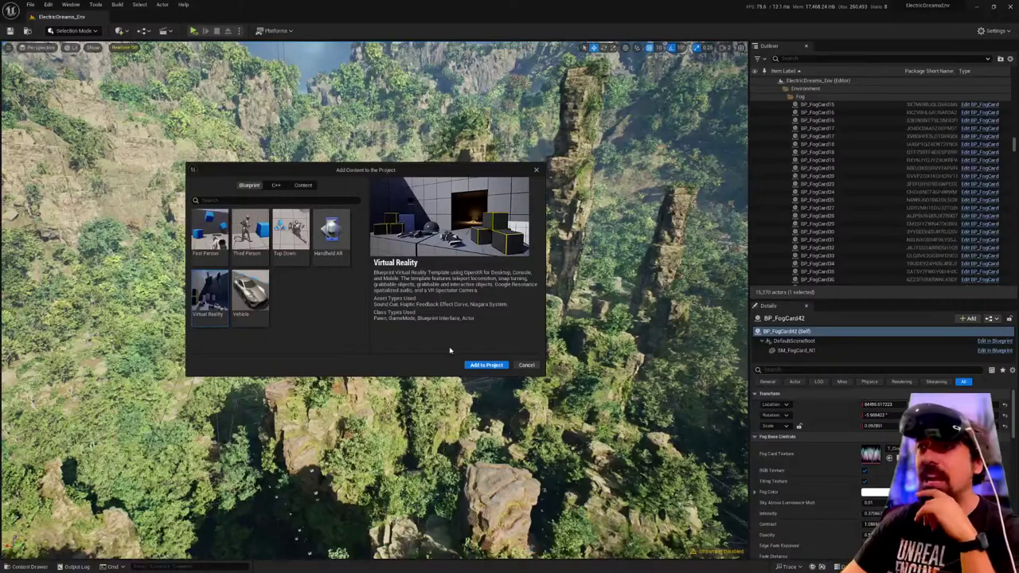
pyautogui.click(537, 172)
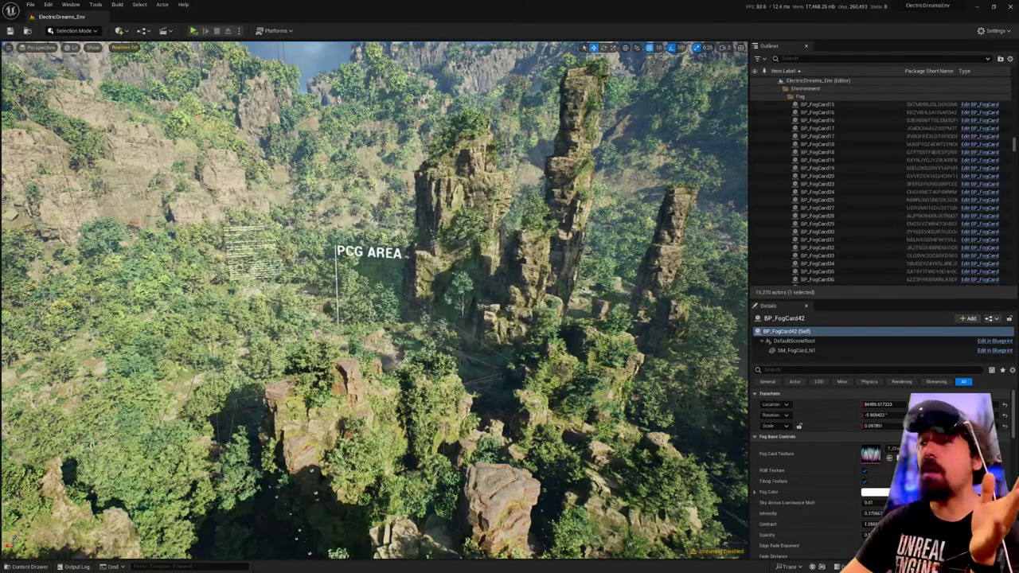
# Open the Plugins browser in the ElectricDreamsEnv project, search for "openxr", review the plugins, and close it.
pyautogui.click(48, 4)
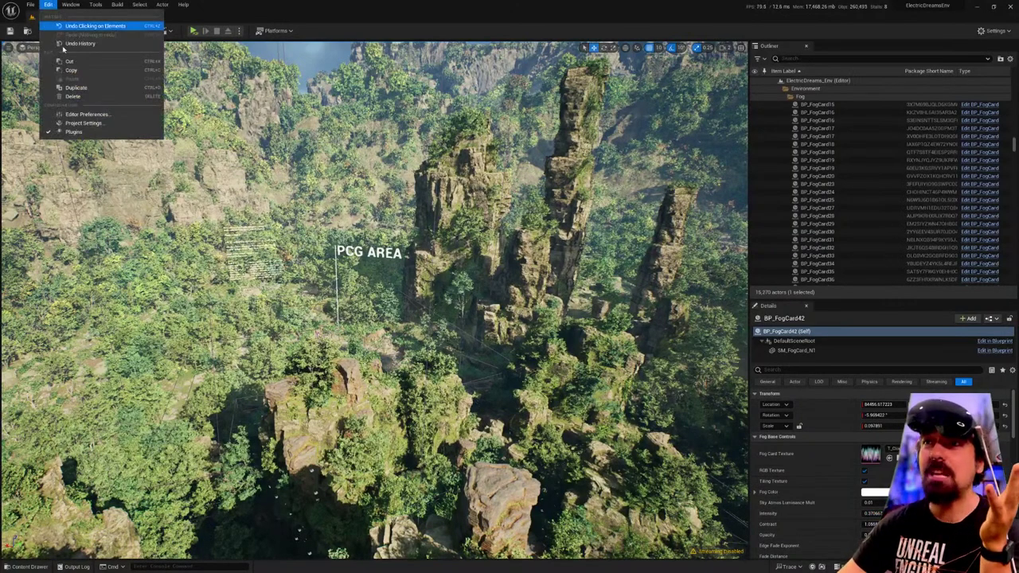
pyautogui.click(87, 123)
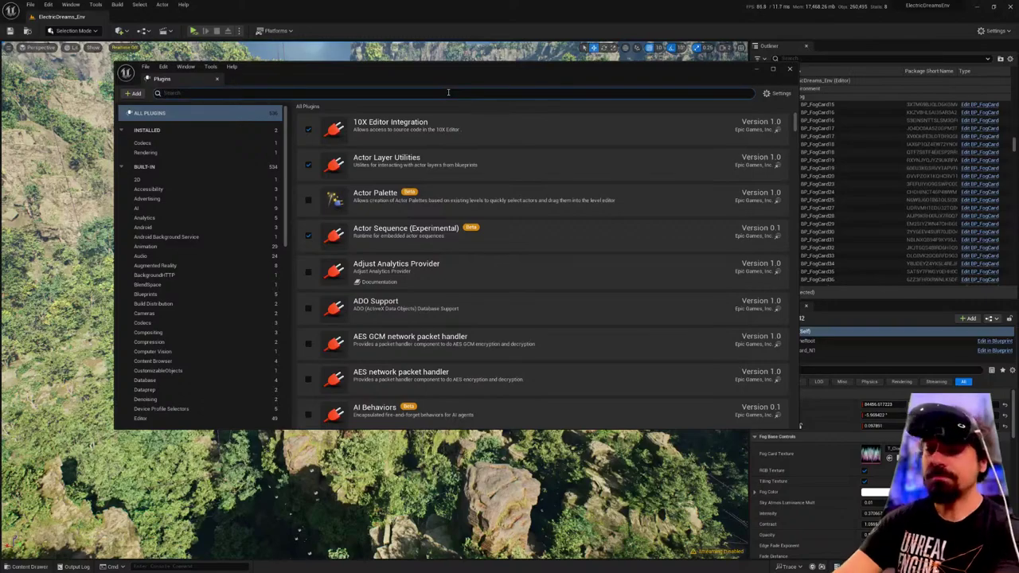
pyautogui.write('openxr')
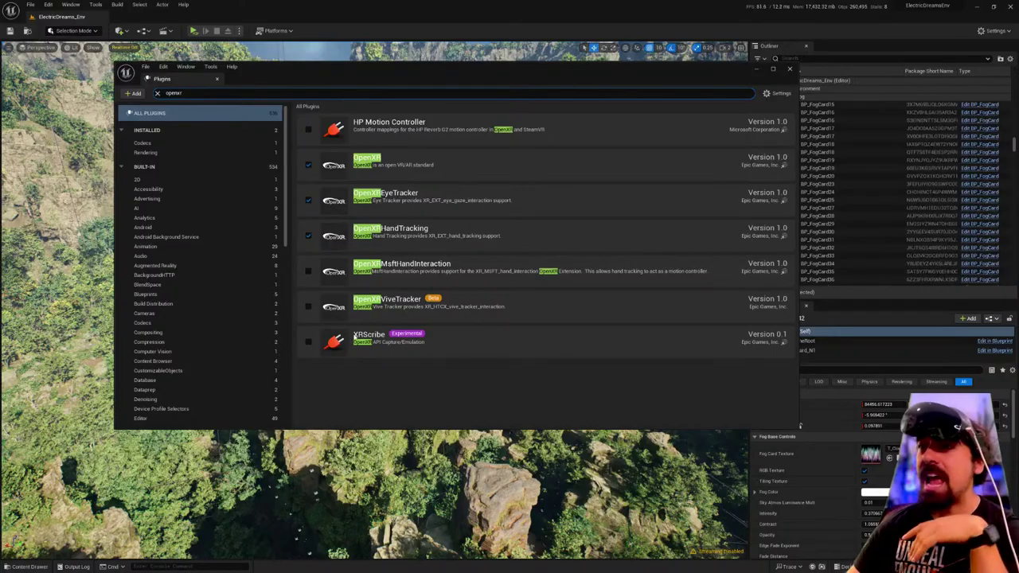
pyautogui.click(790, 68)
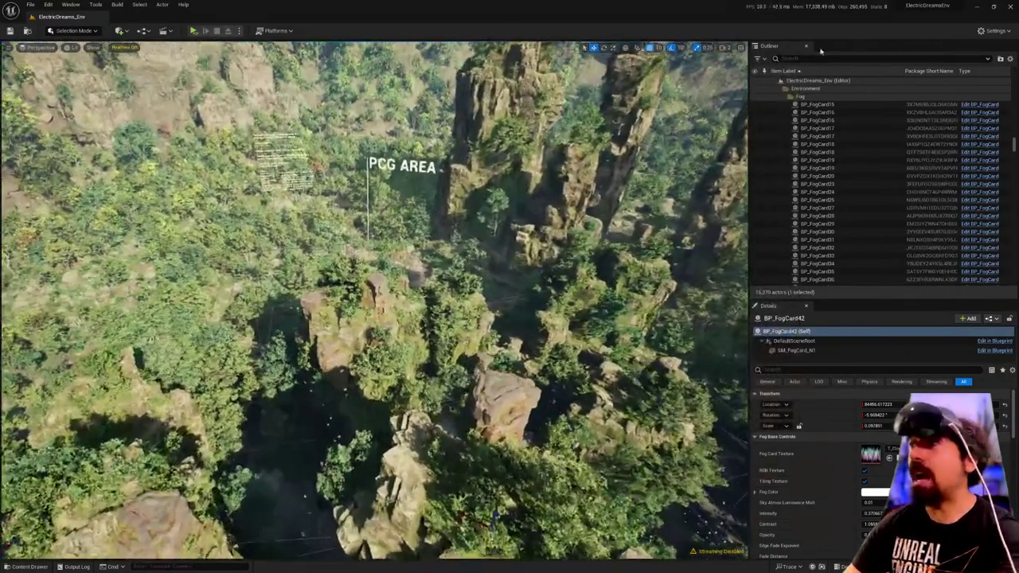
# Filter the Outliner by "post", select all the listed post process volumes, and enlarge the Details panel.
pyautogui.click(808, 59)
pyautogui.write('post')
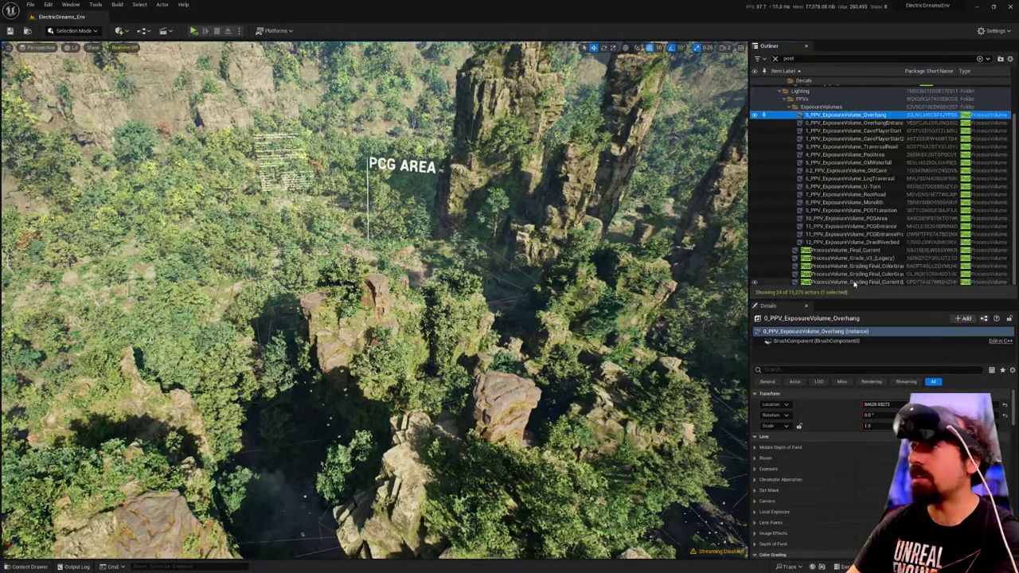
pyautogui.keyDown('shift'); pyautogui.click(853, 279); pyautogui.keyUp('shift')
pyautogui.moveTo(846, 302); pyautogui.dragTo(846, 198)
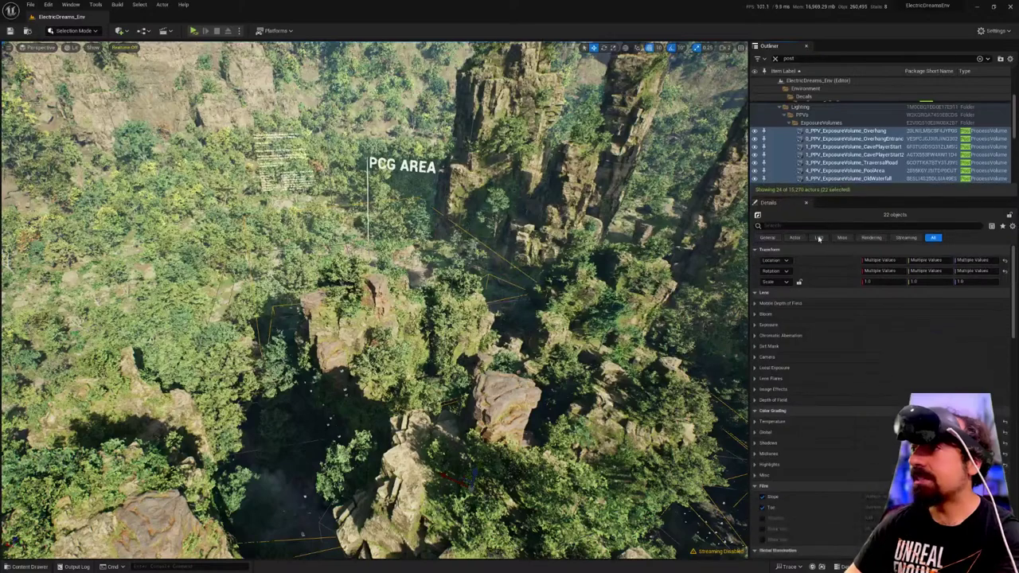
# Turn off the Dirt Mask Texture override in the Lens settings of the selected post process volumes.
pyautogui.click(759, 347)
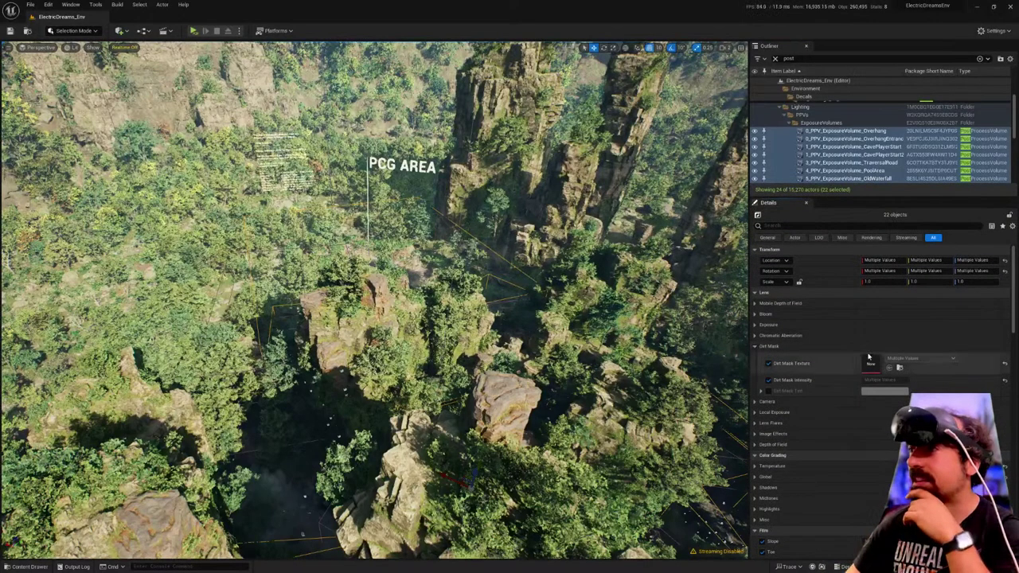
pyautogui.click(769, 364)
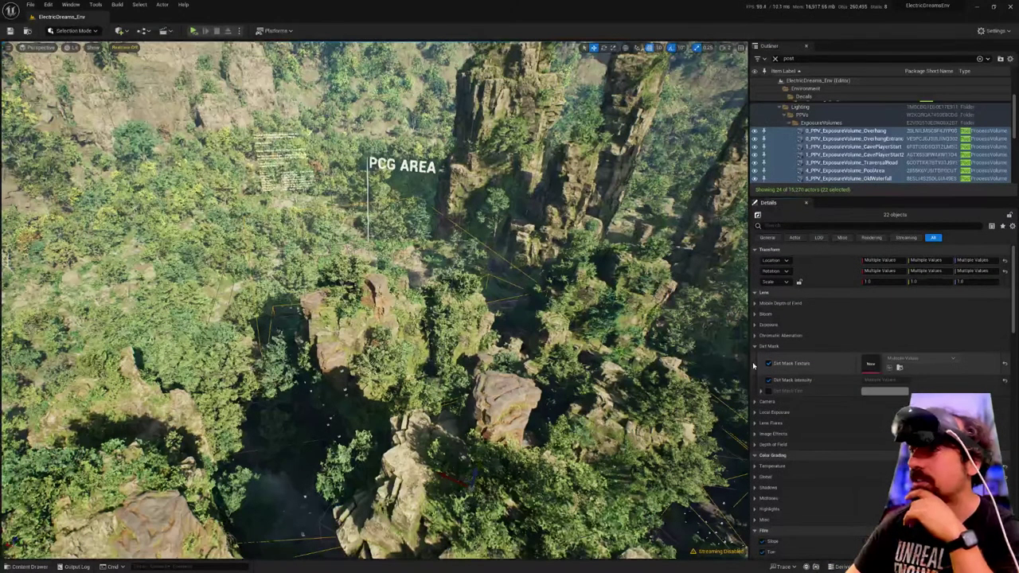
pyautogui.click(769, 364)
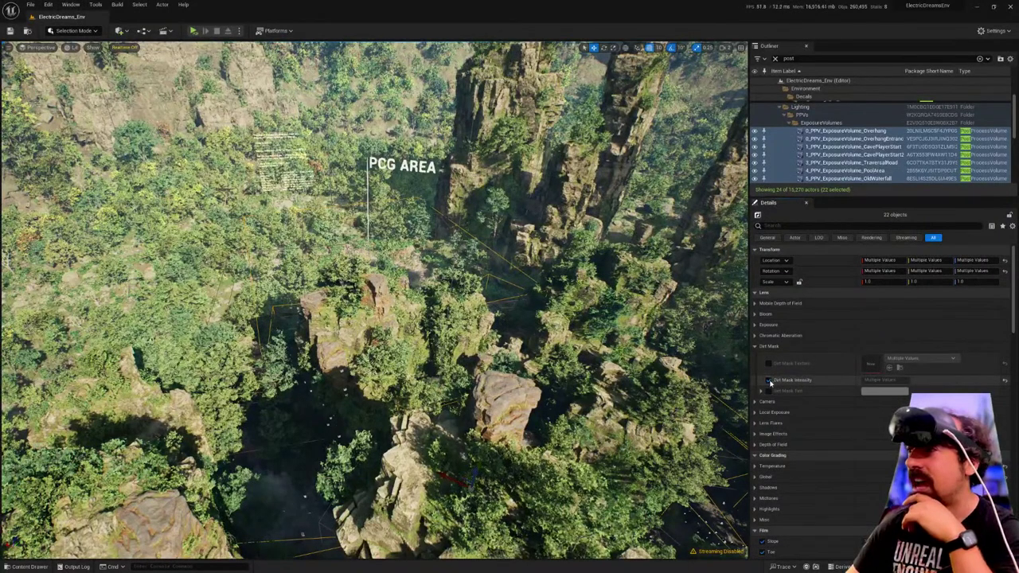
pyautogui.click(769, 381)
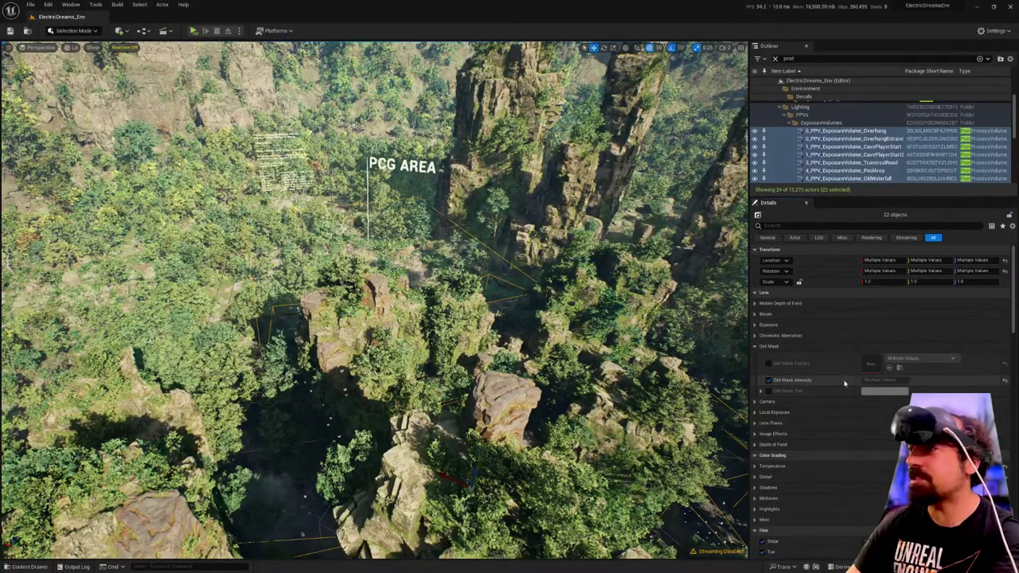
pyautogui.scroll(-5, 792, 406)
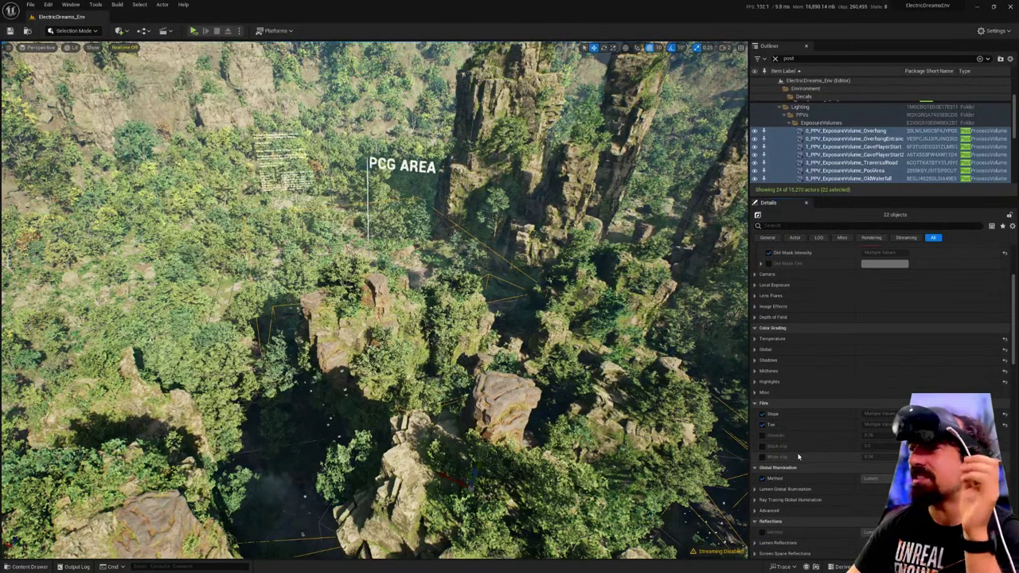
# Turn off the Lens Flares Intensity and Vignette Intensity overrides on the selected post process volumes.
pyautogui.scroll(4, 799, 456)
pyautogui.click(758, 409)
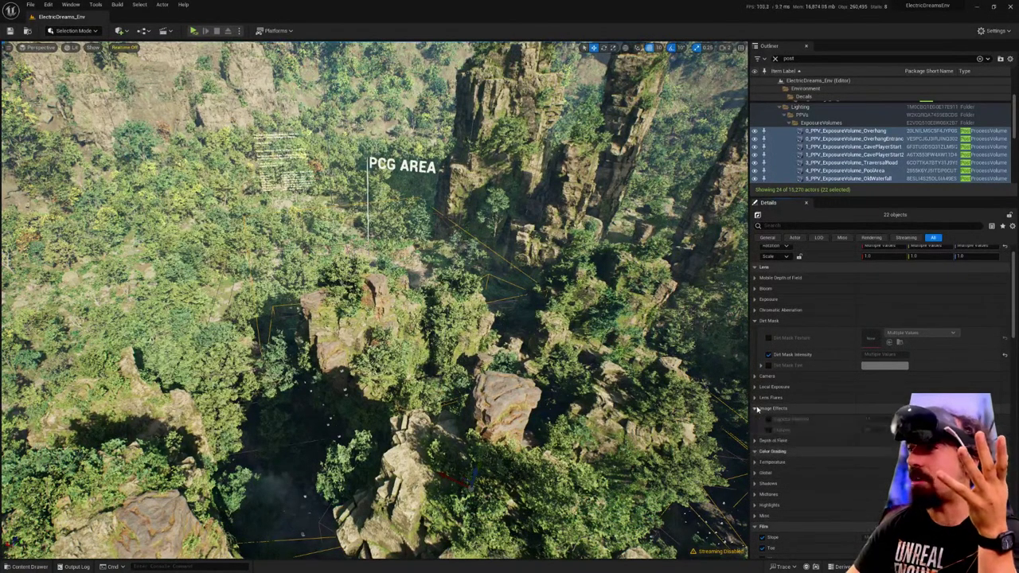
pyautogui.click(757, 399)
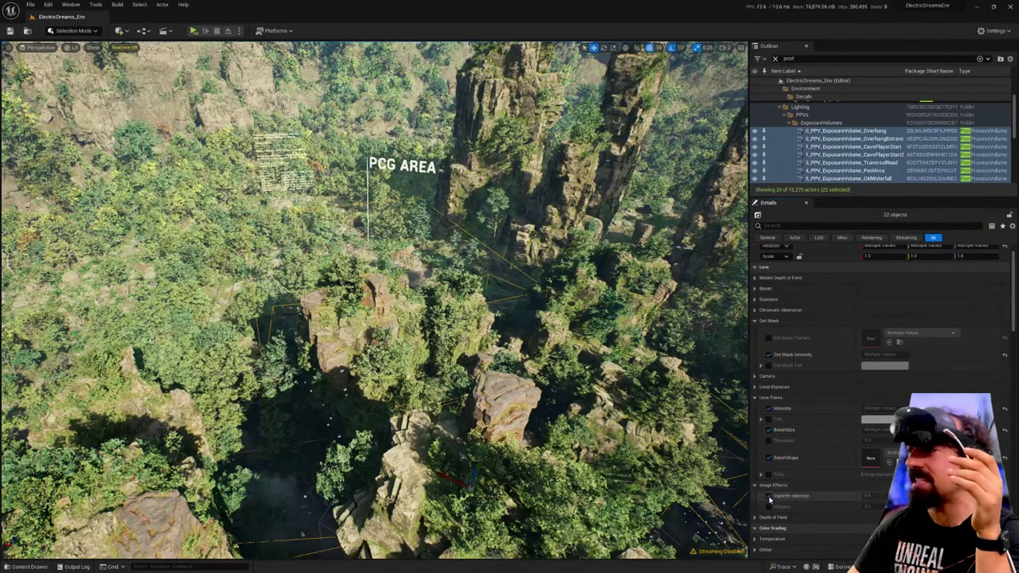
pyautogui.click(768, 497)
pyautogui.click(768, 496)
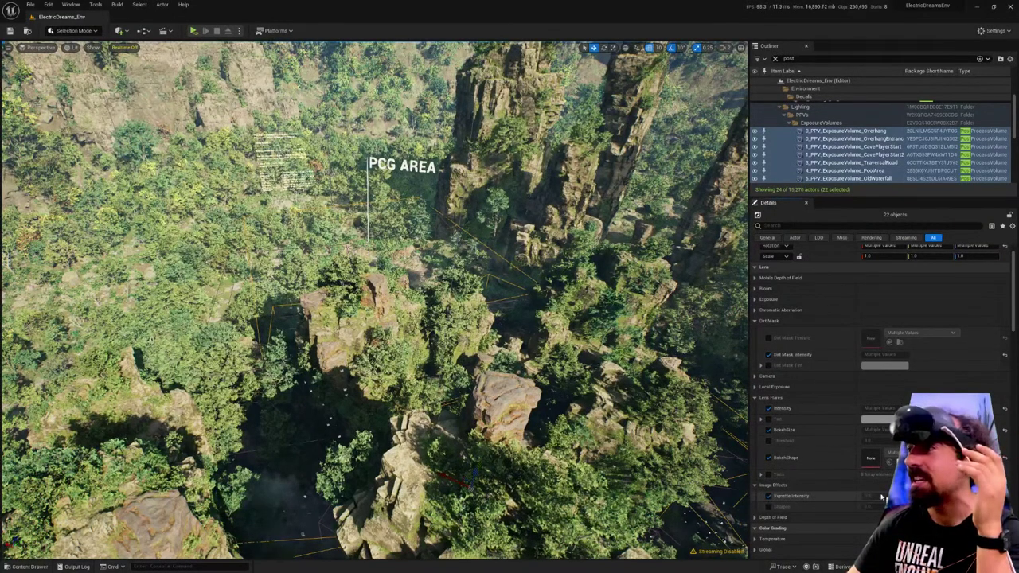
pyautogui.scroll(-1, 867, 499)
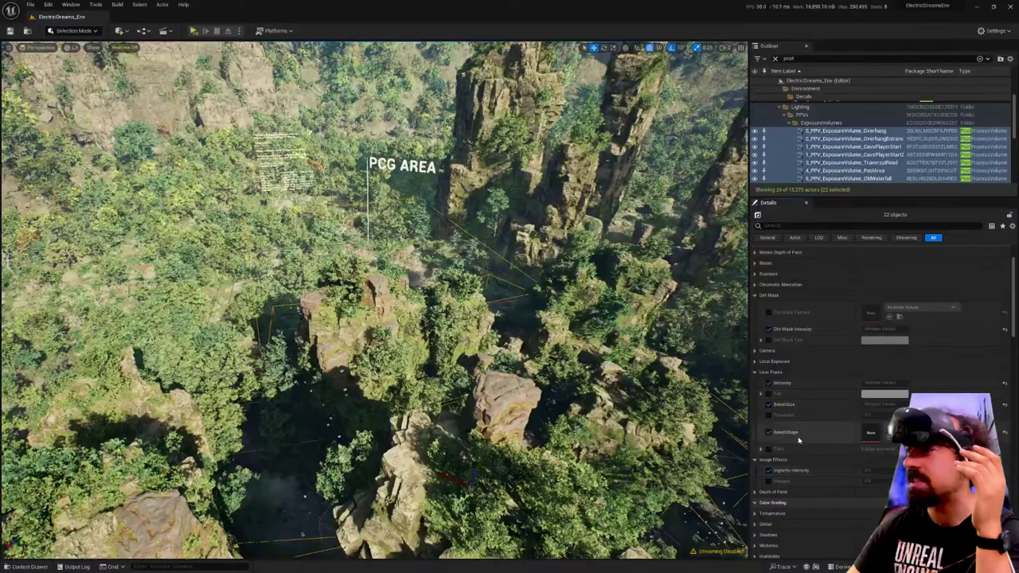
pyautogui.click(769, 383)
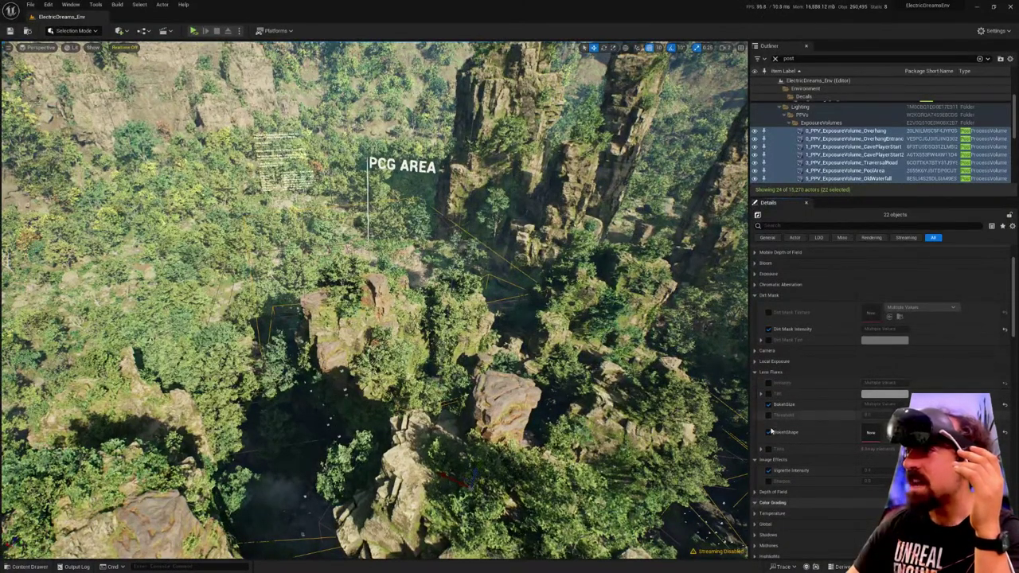
pyautogui.click(769, 470)
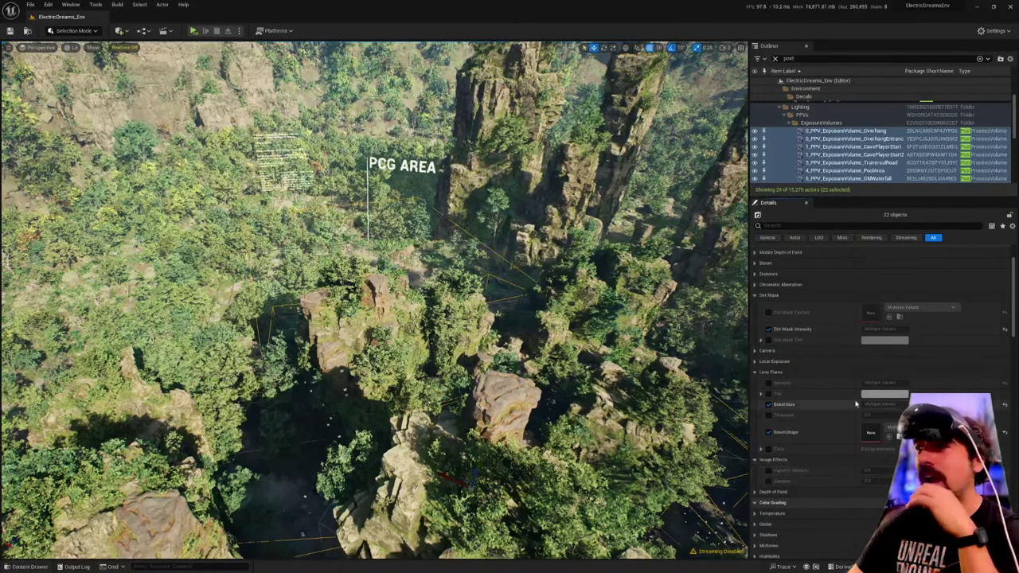
pyautogui.scroll(-3, 784, 447)
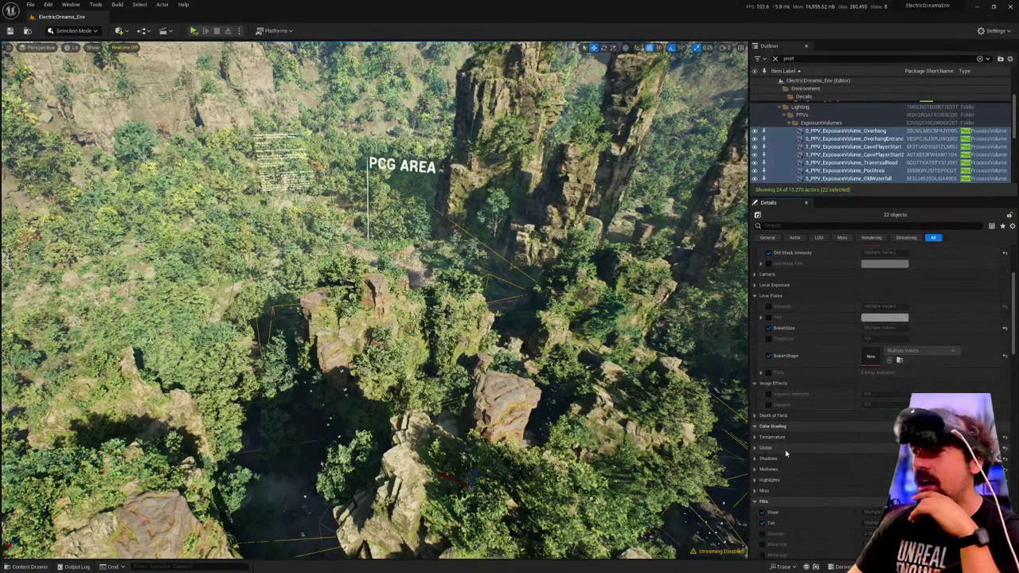
pyautogui.scroll(-6, 786, 454)
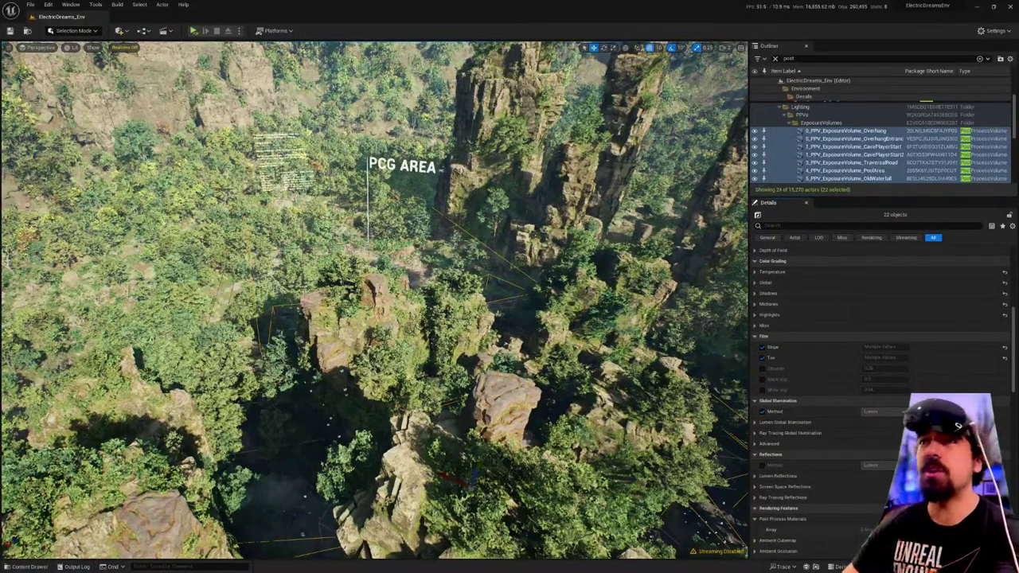
# Open the Project Settings and search for "lens flare", "vignette" and "motion blur" to check the rendering defaults.
pyautogui.click(48, 4)
pyautogui.click(80, 119)
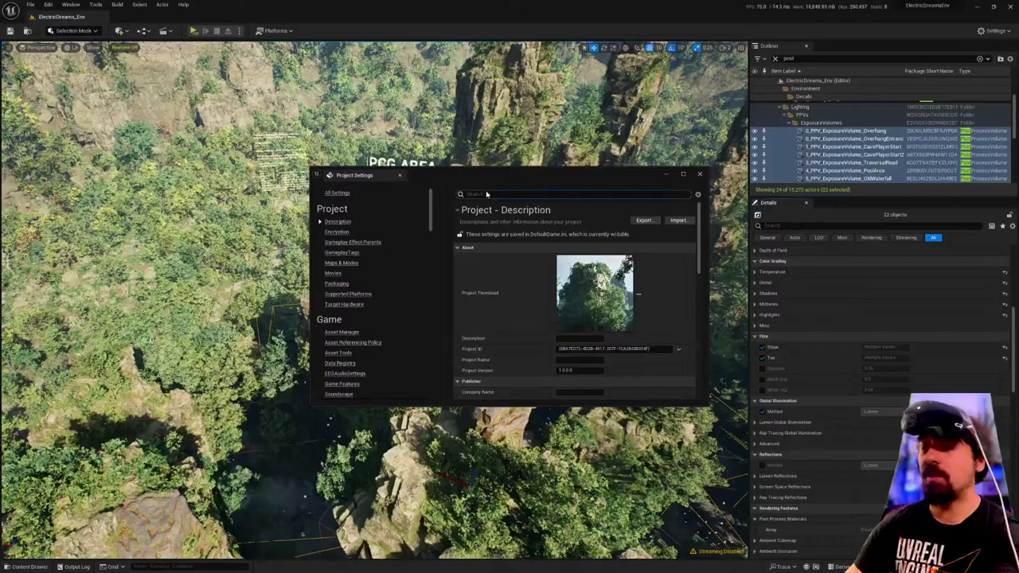
pyautogui.write('l')
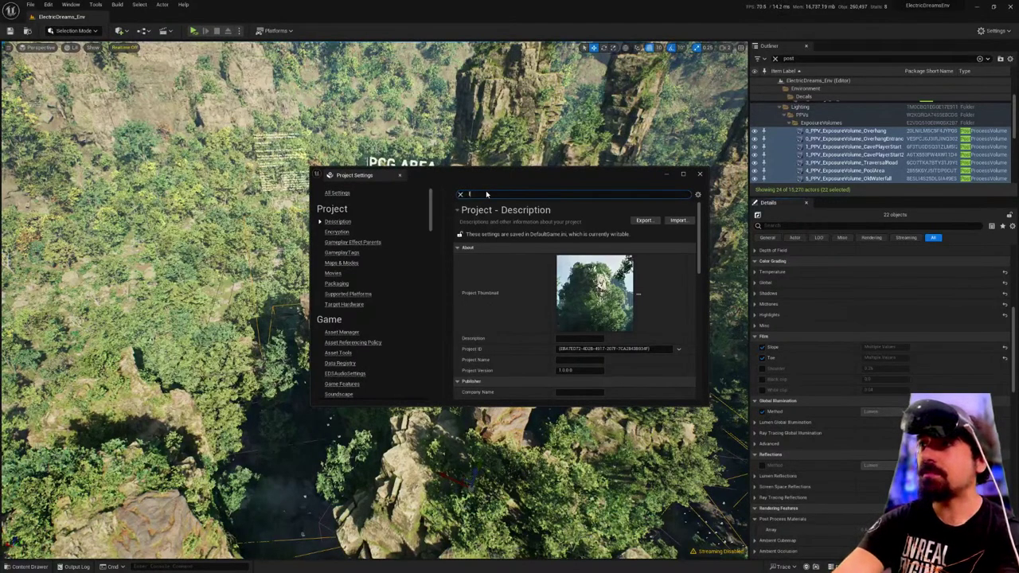
pyautogui.write('ens flare')
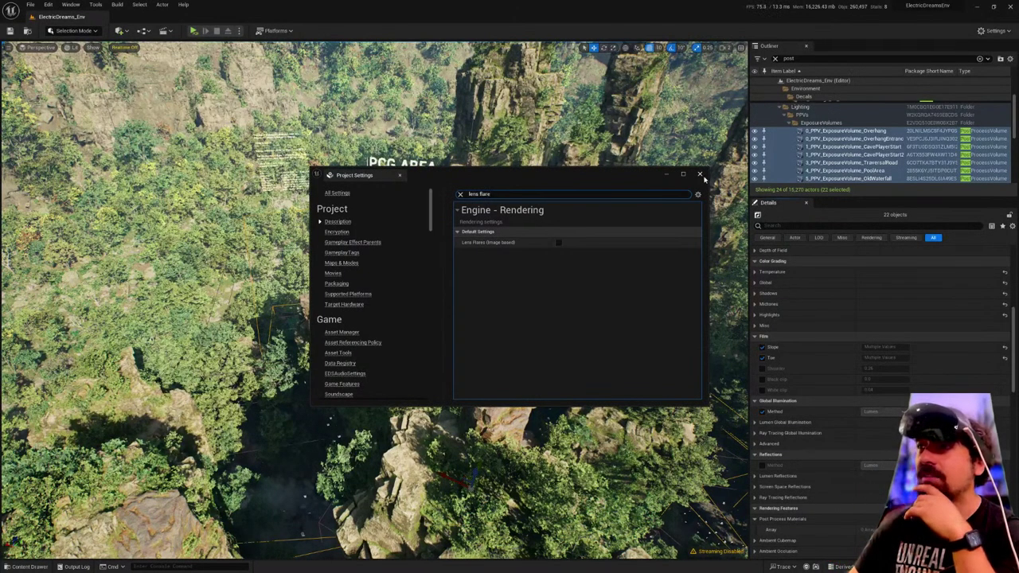
pyautogui.hotkey('ctrl', 'a')
pyautogui.write('vigne')
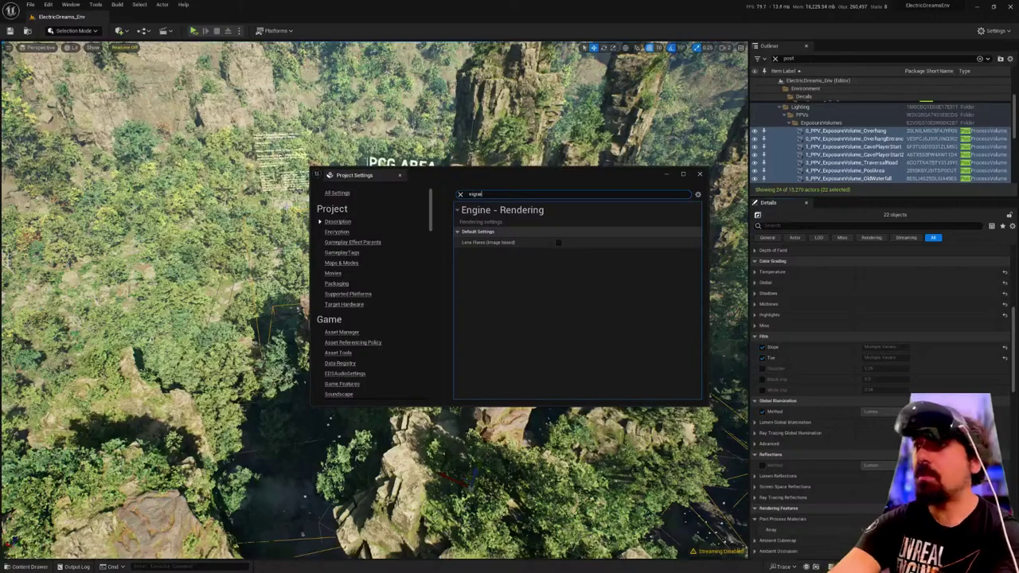
pyautogui.write('tte')
pyautogui.press('BackSpace')
pyautogui.press('BackSpace')
pyautogui.press('BackSpace')
pyautogui.press('BackSpace')
pyautogui.write('motion blur')
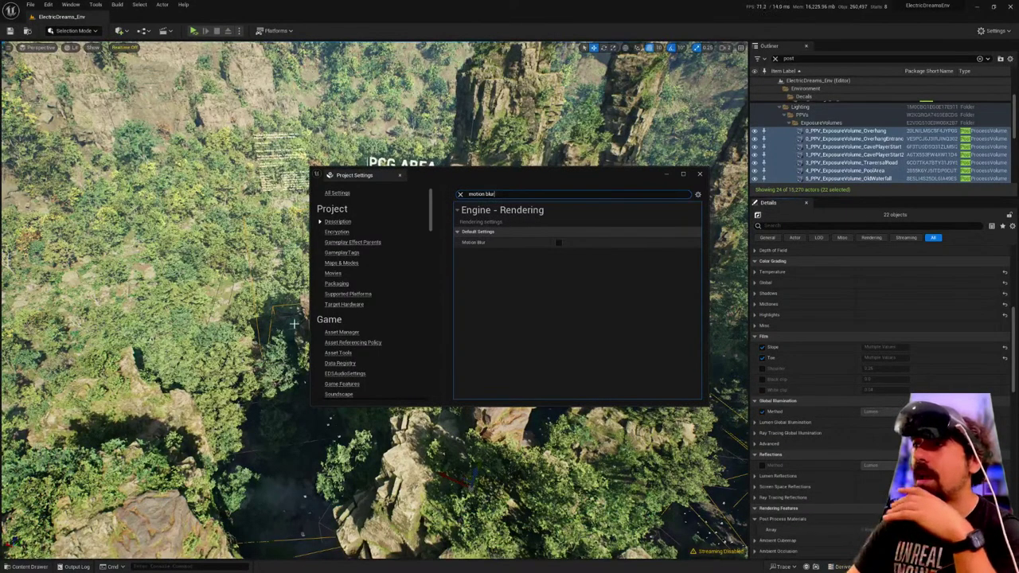
# Turn off the motion blur Amount, Max, Target FPS and Per Object Size overrides on the selected post process volumes.
pyautogui.click(796, 225)
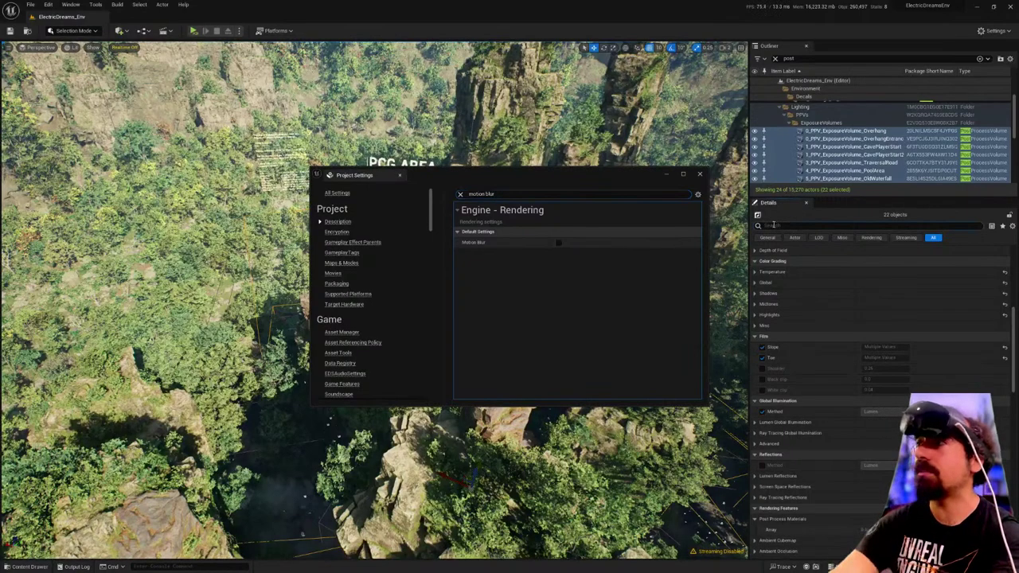
pyautogui.write('motion blur')
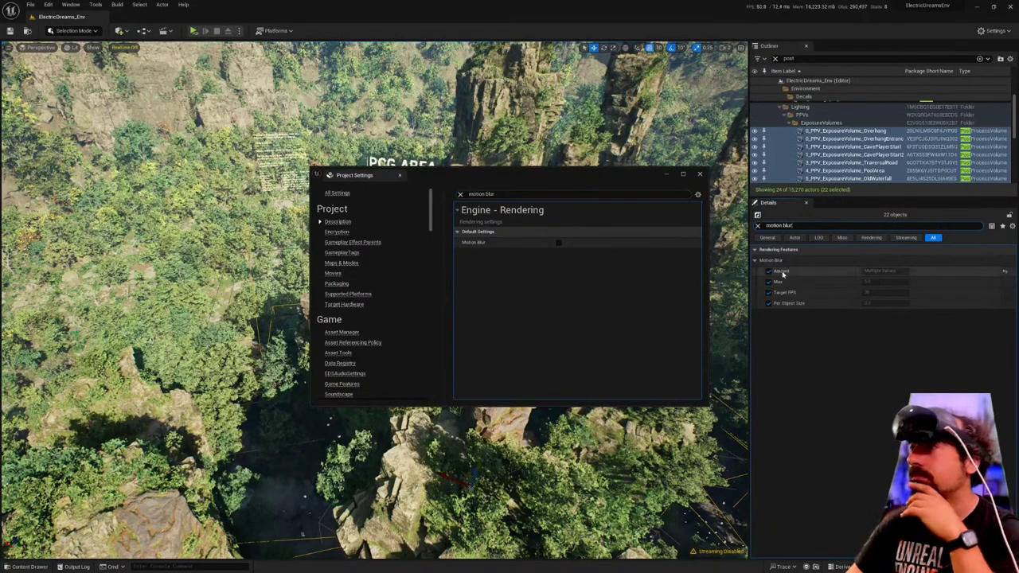
pyautogui.click(769, 270)
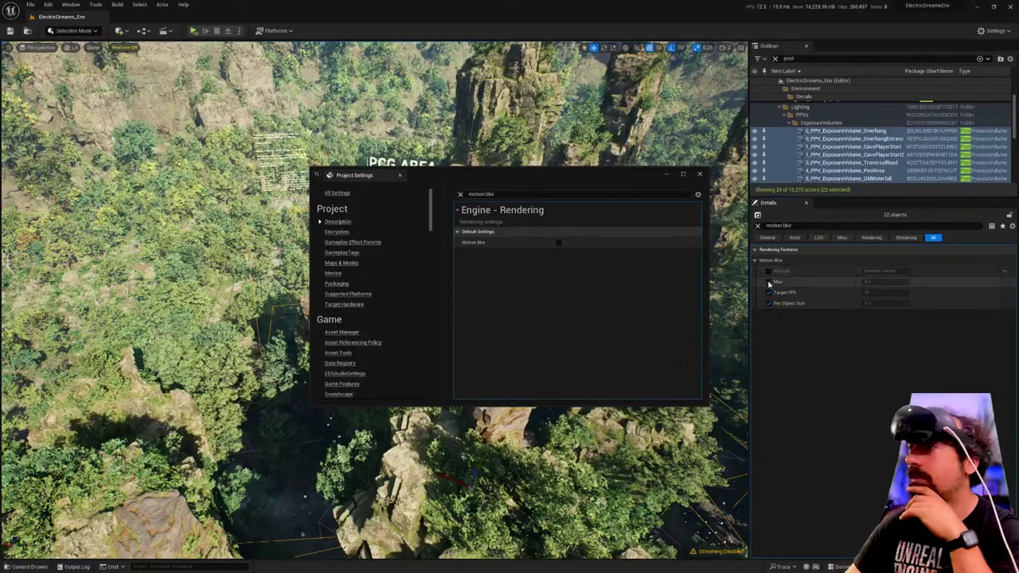
pyautogui.click(768, 303)
pyautogui.click(768, 282)
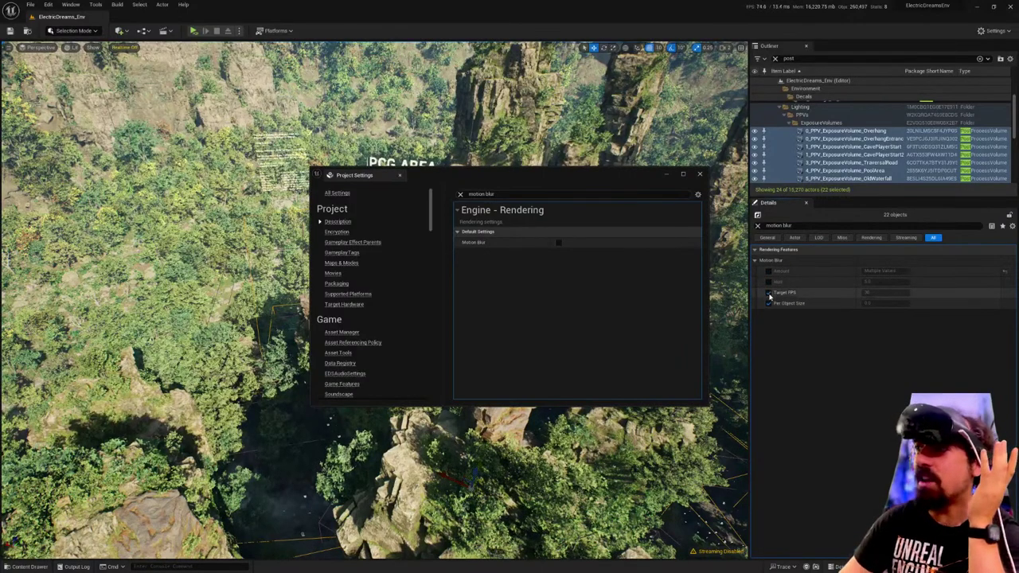
pyautogui.click(768, 292)
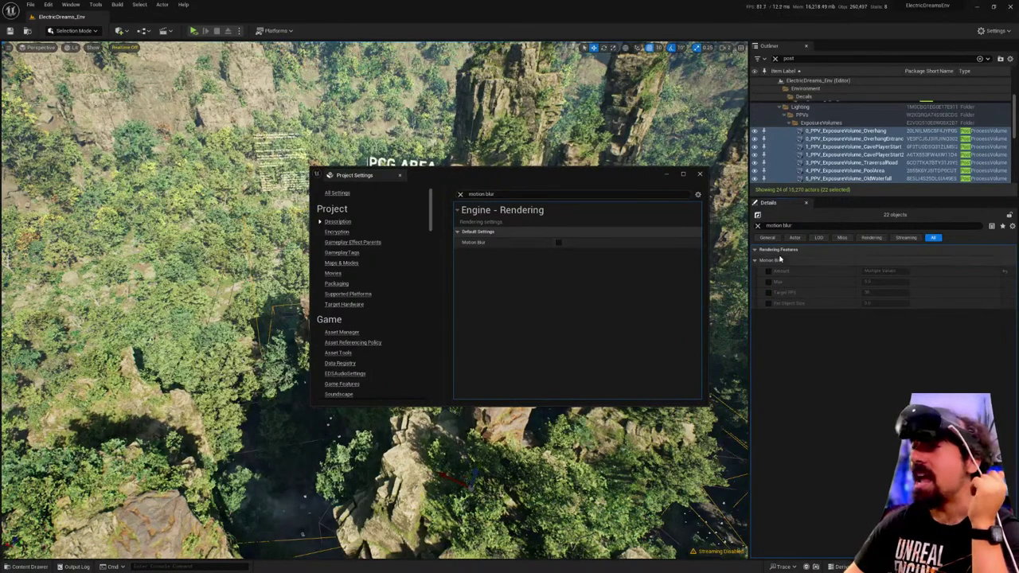
# Turn off the Film Grain overrides for Intensity, Shadows, Midtones, Highlights, Texel Size and Texture on the selected volumes.
pyautogui.click(758, 227)
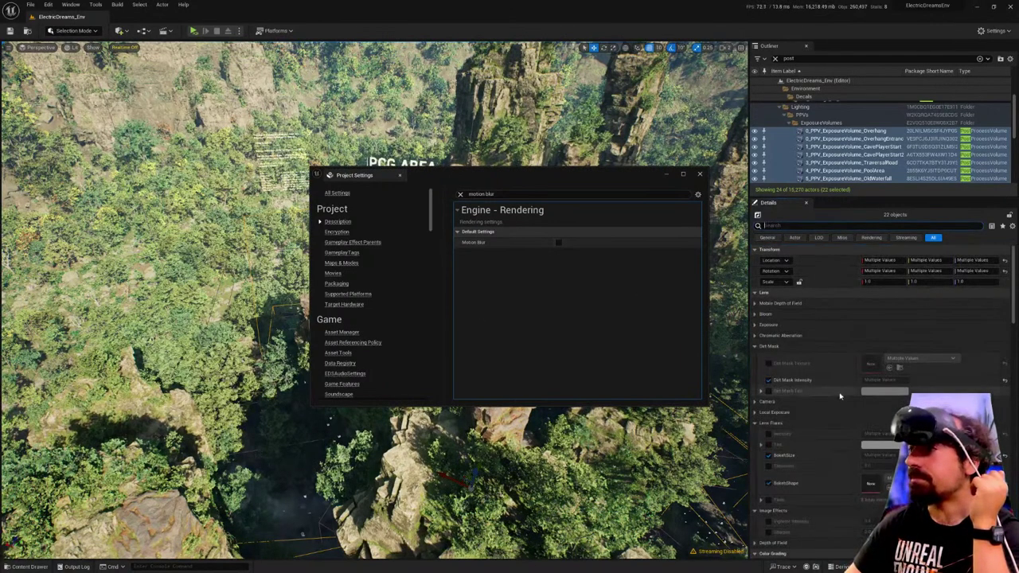
pyautogui.scroll(-5, 836, 393)
pyautogui.scroll(-5, 835, 393)
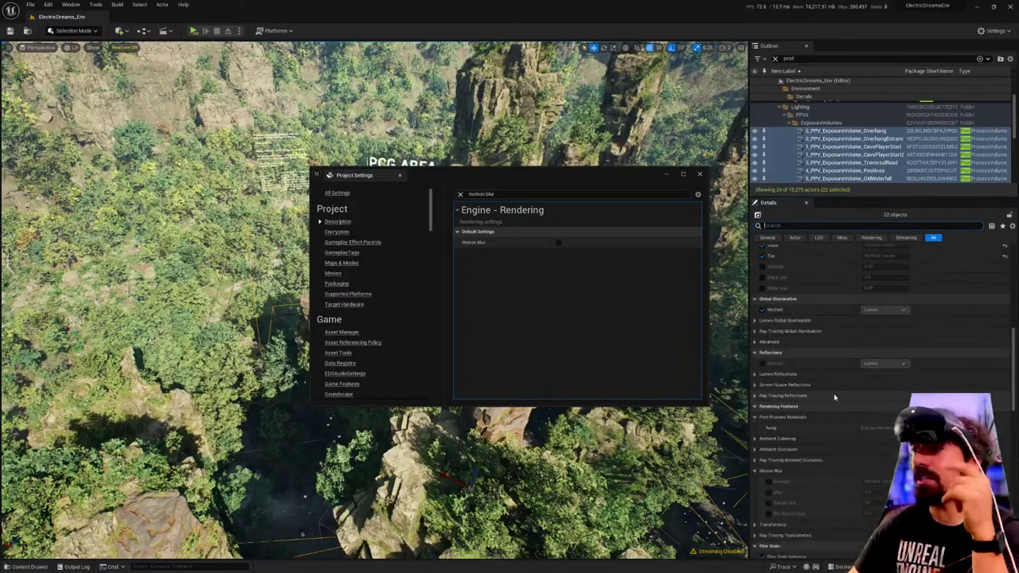
pyautogui.scroll(-3, 828, 430)
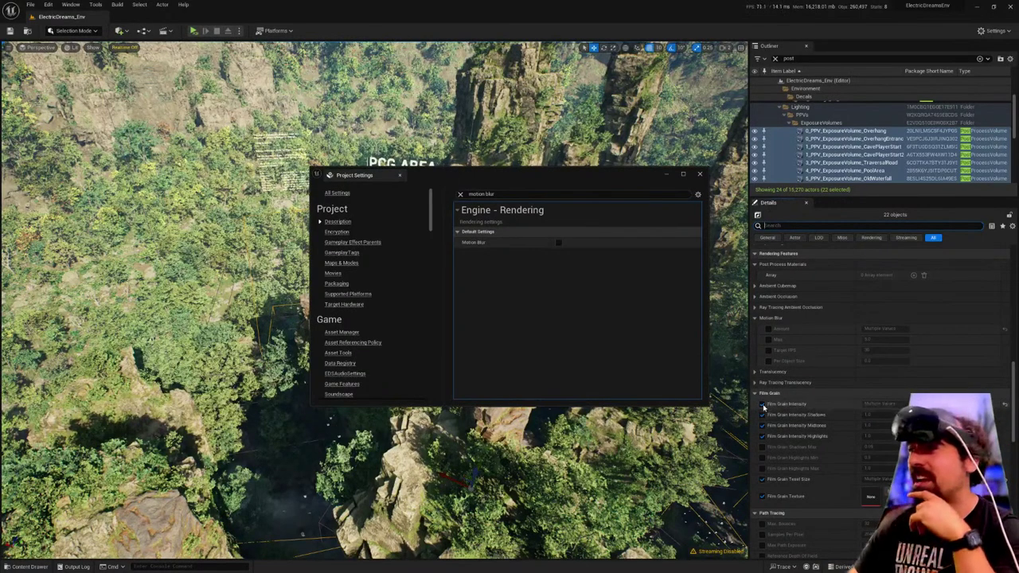
pyautogui.click(763, 404)
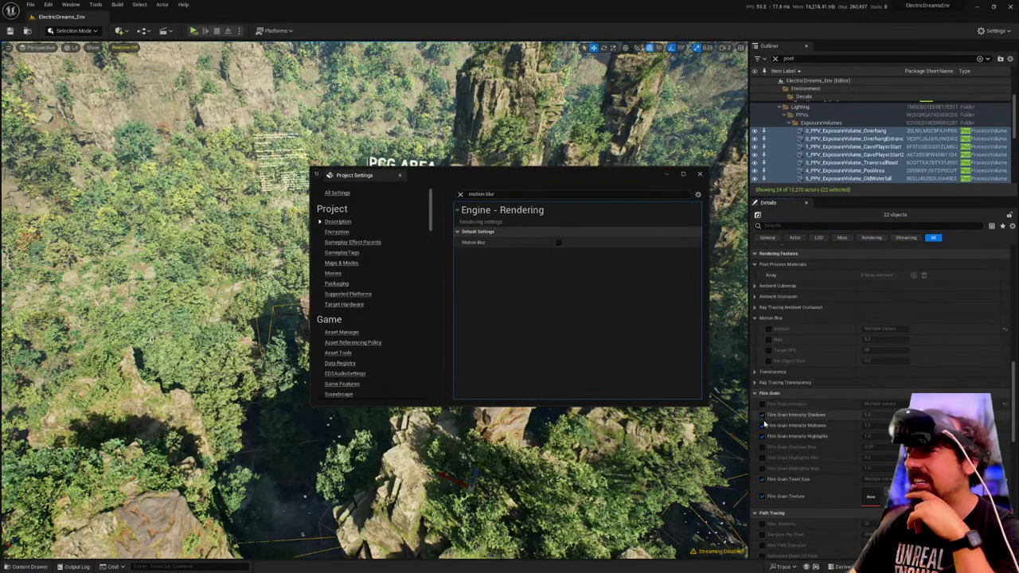
pyautogui.click(763, 415)
pyautogui.click(763, 425)
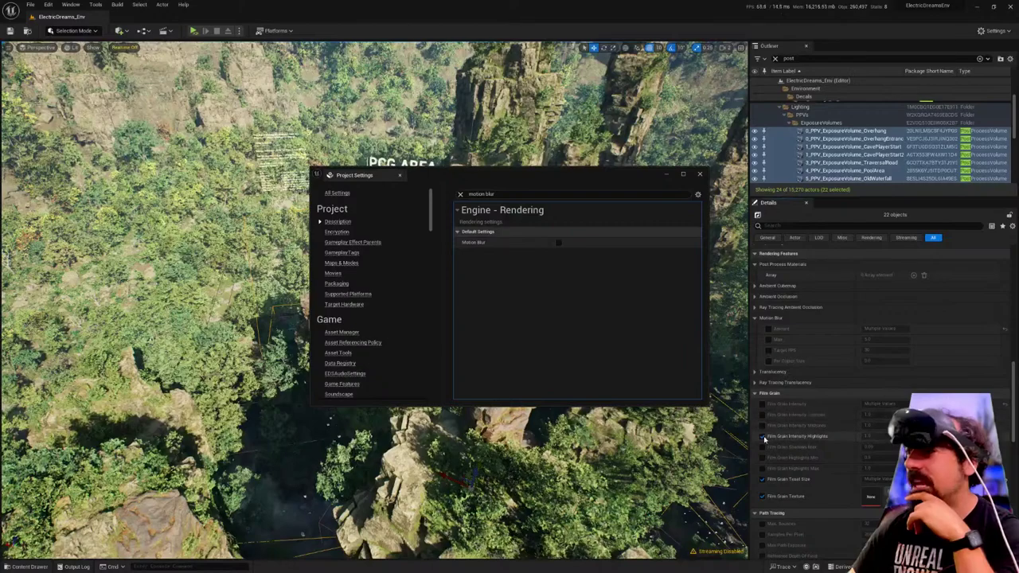
pyautogui.click(763, 436)
pyautogui.click(763, 496)
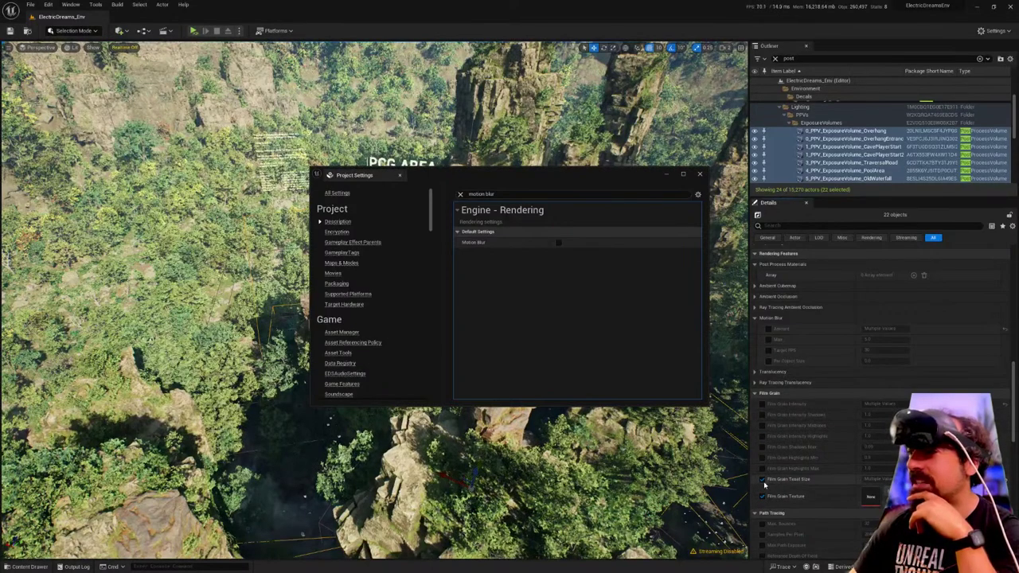
pyautogui.click(763, 479)
# Look through the volumes' remaining properties and search the Project Settings for "film grain".
pyautogui.scroll(-15, 791, 468)
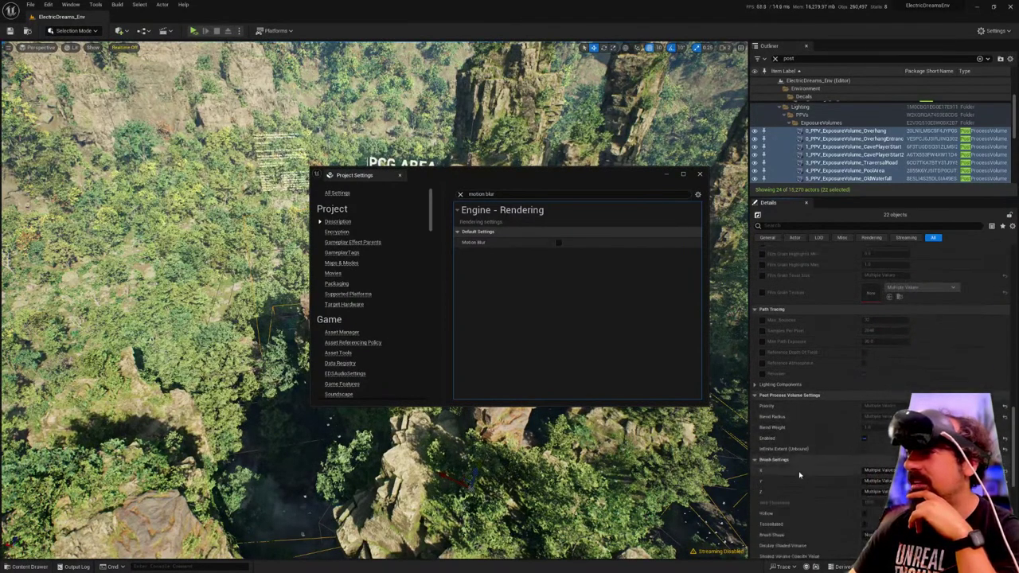
pyautogui.scroll(-2, 799, 475)
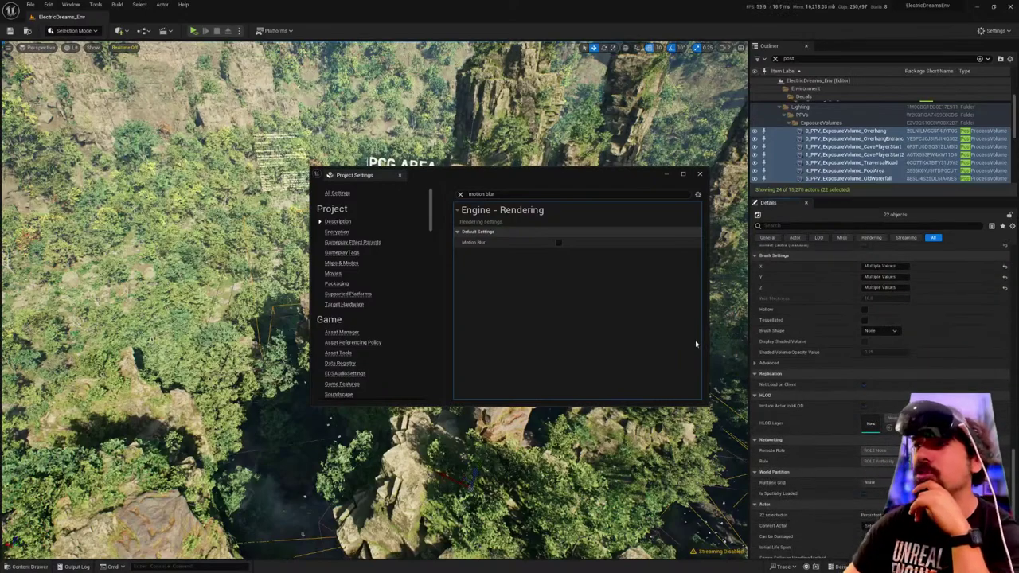
pyautogui.click(486, 194)
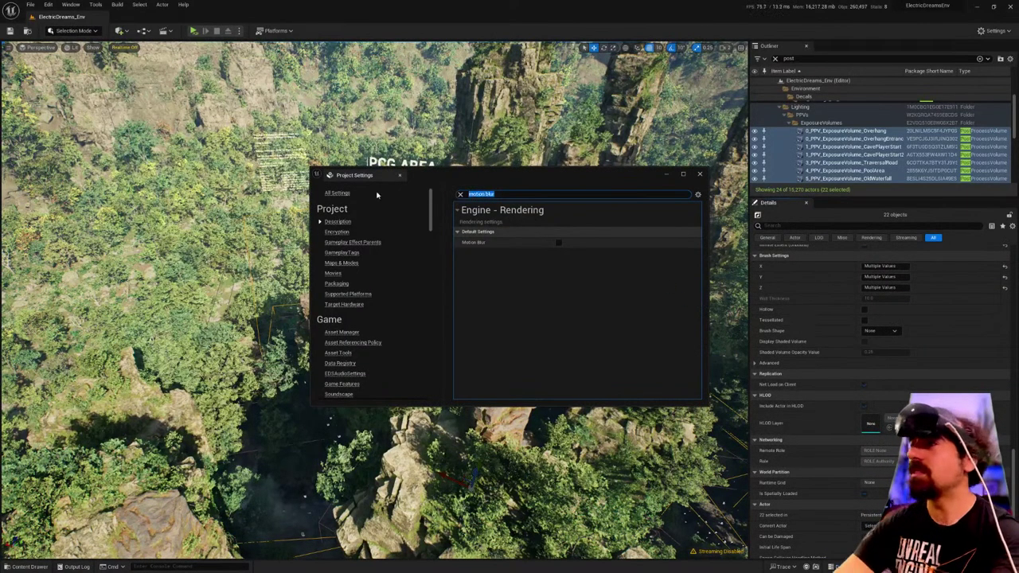
pyautogui.write('film grain')
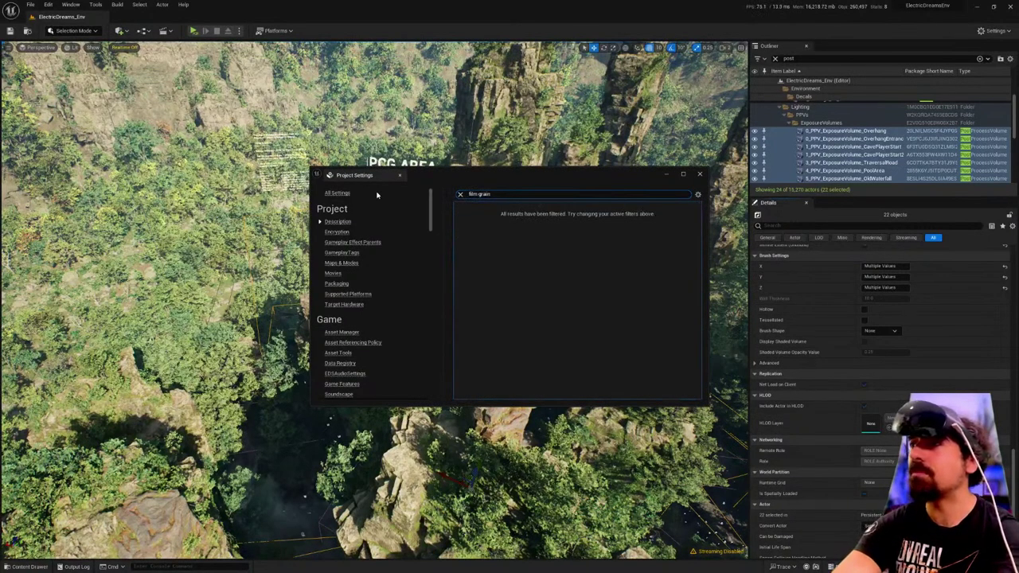
# Close the Project Settings and save all unsaved levels and assets.
pyautogui.click(701, 175)
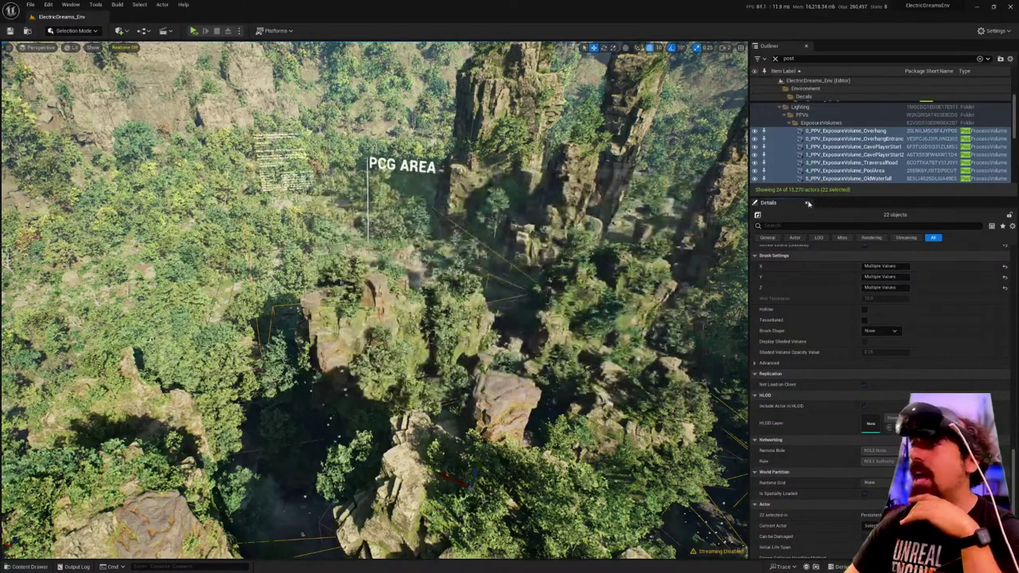
pyautogui.moveTo(484, 250); pyautogui.dragTo(494, 226, button='right')
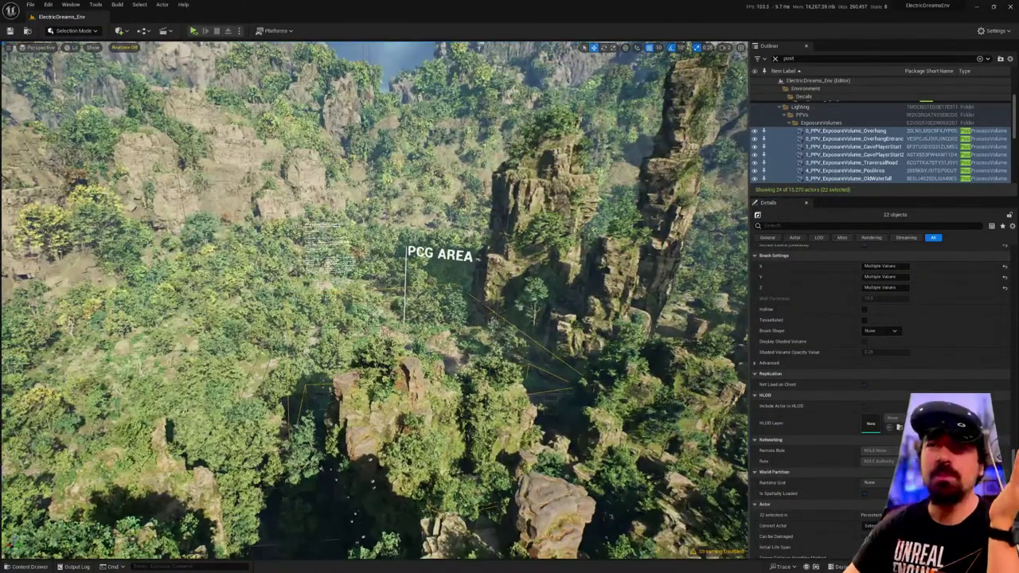
pyautogui.moveTo(85, 120); pyautogui.dragTo(86, 121, button='right')
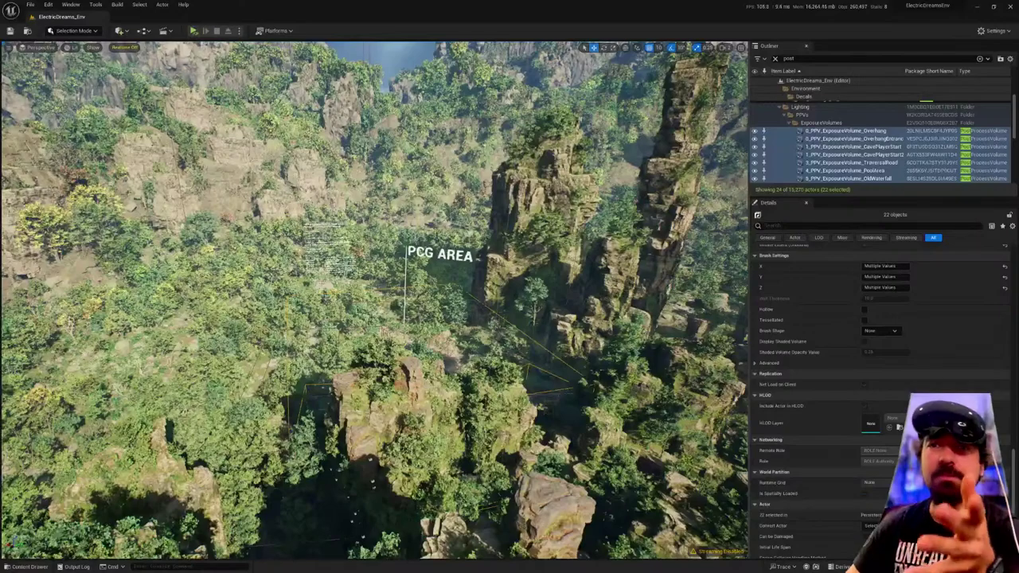
pyautogui.click(30, 4)
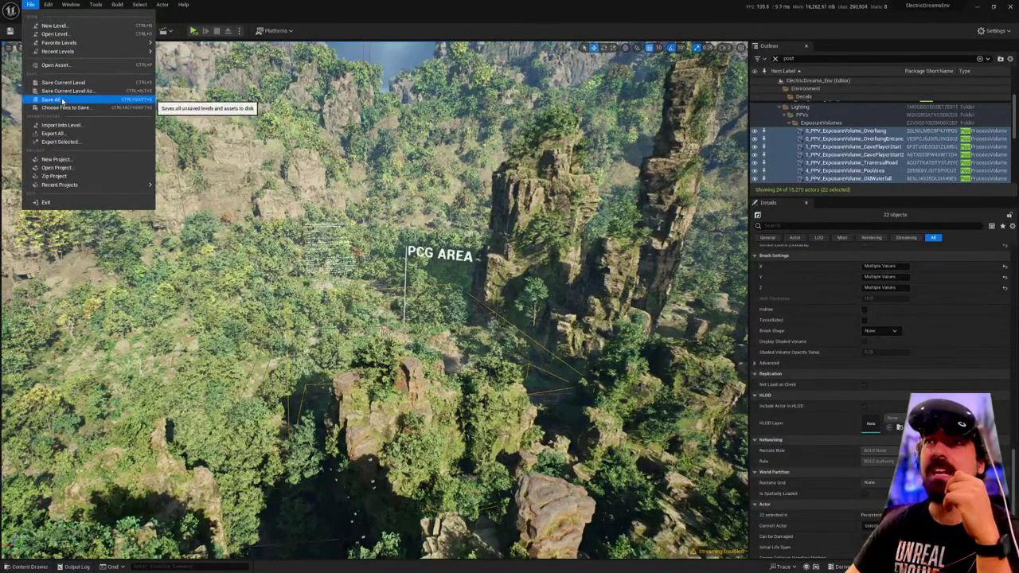
pyautogui.click(50, 100)
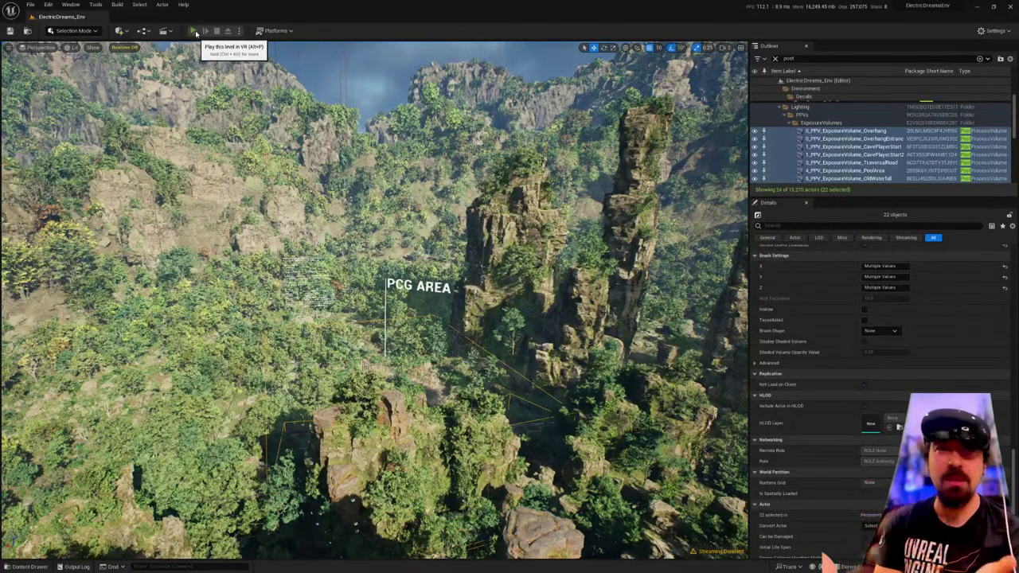
# Play the level in VR and look up the DLSS commands in the in-game console.
pyautogui.click(194, 31)
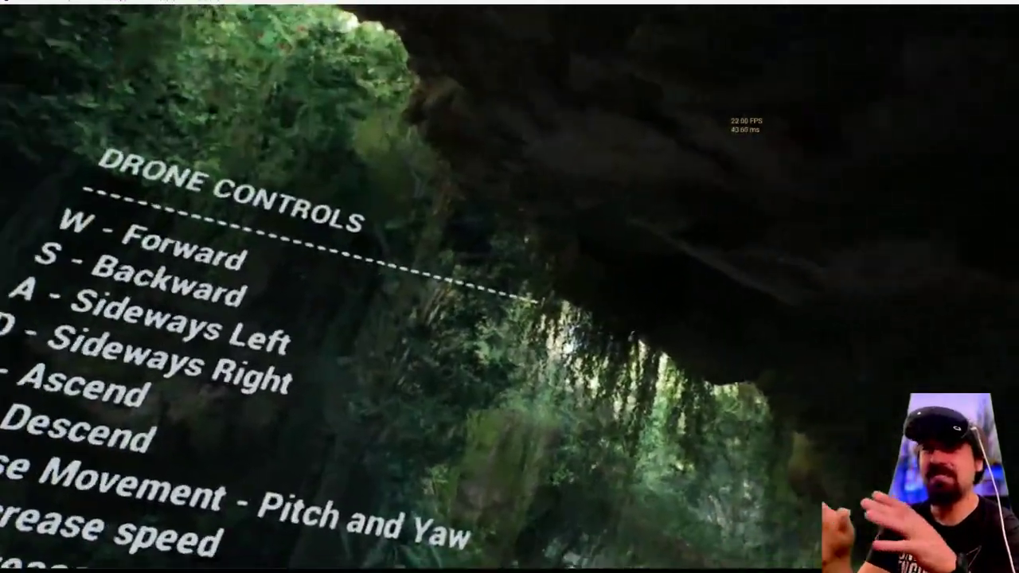
pyautogui.press('`')
pyautogui.write('dlss')
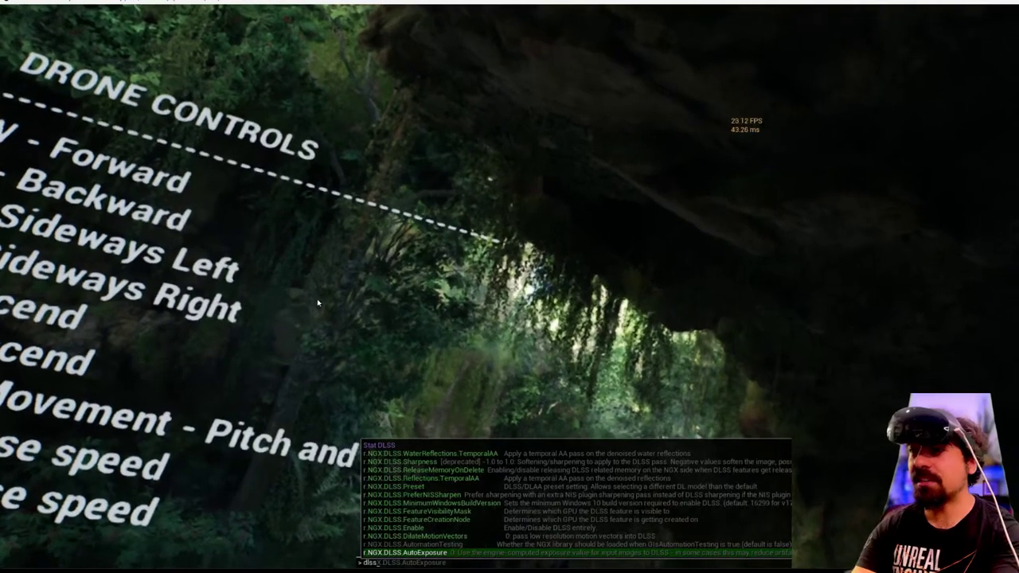
pyautogui.press('Return')
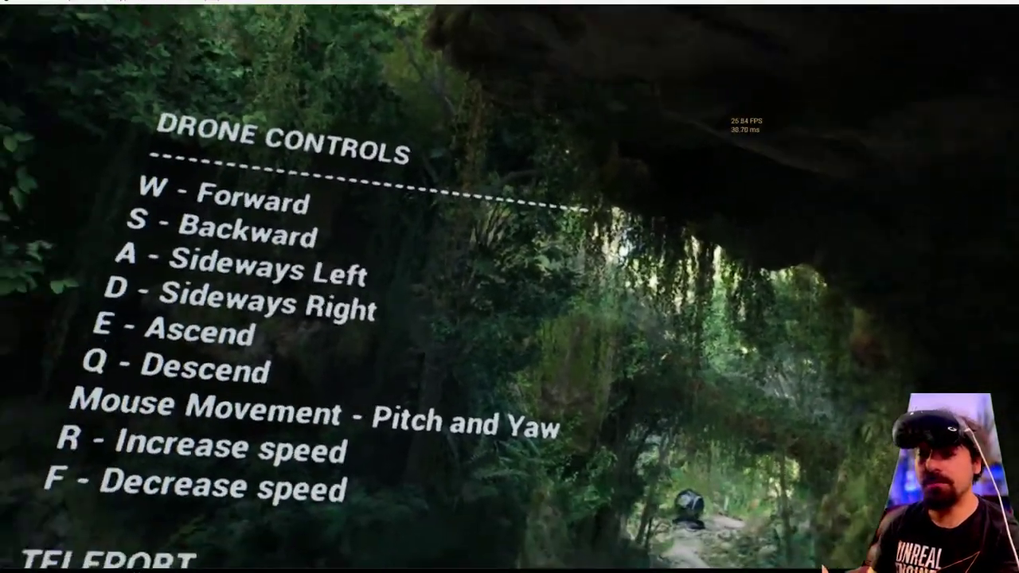
pyautogui.press('1')
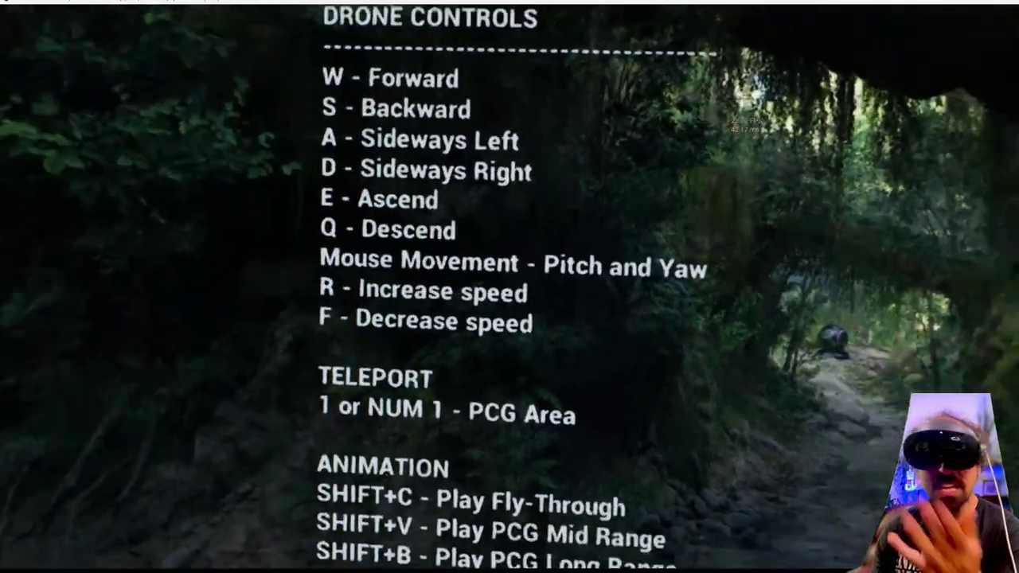
# Open the in-game console, look up the r.lumen variables and clear the entry.
pyautogui.press('`')
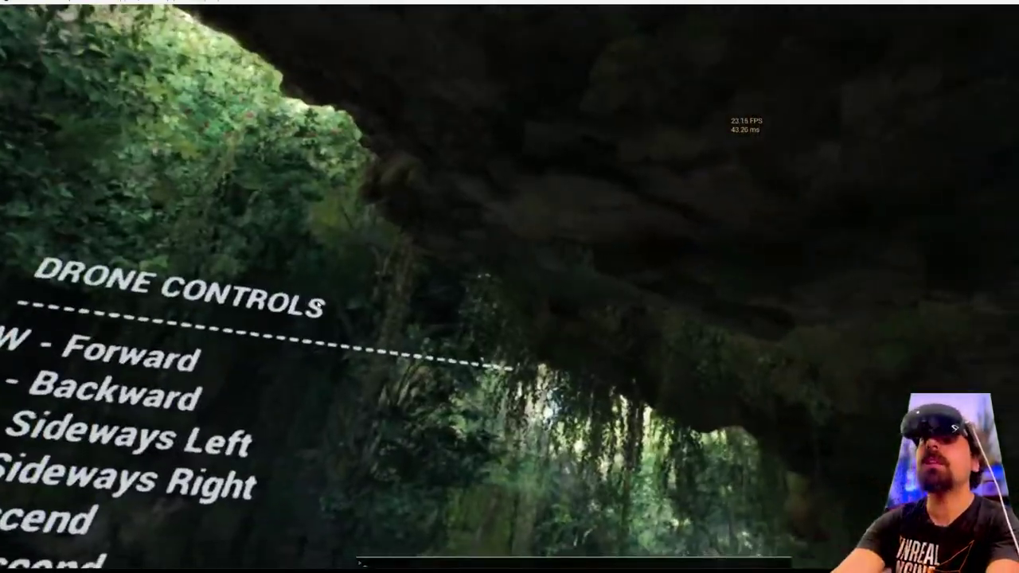
pyautogui.write('r.lumen')
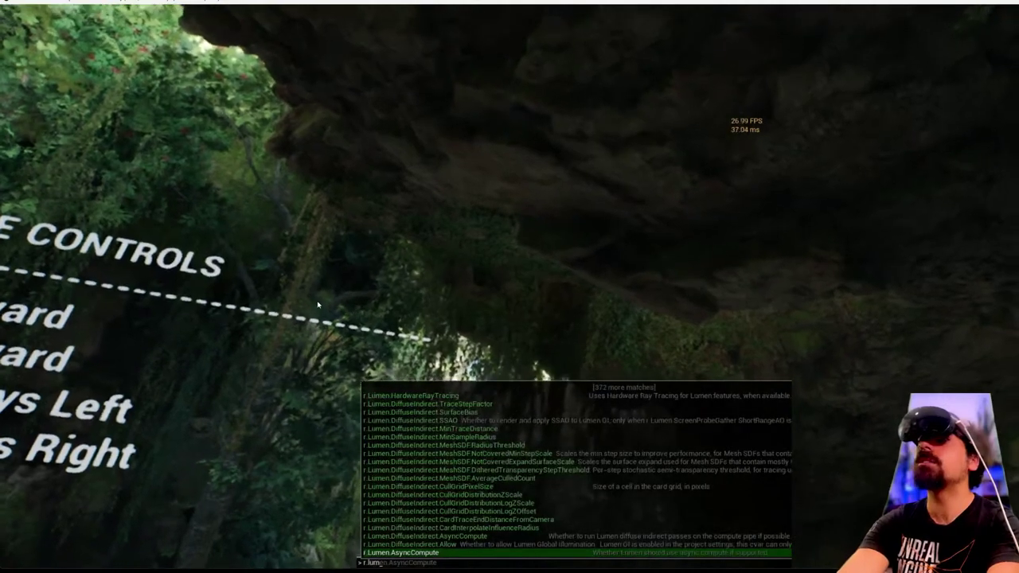
pyautogui.press('BackSpace')
pyautogui.press('BackSpace')
pyautogui.press('BackSpace')
pyautogui.press('BackSpace')
pyautogui.press('BackSpace')
pyautogui.press('BackSpace')
pyautogui.press('BackSpace')
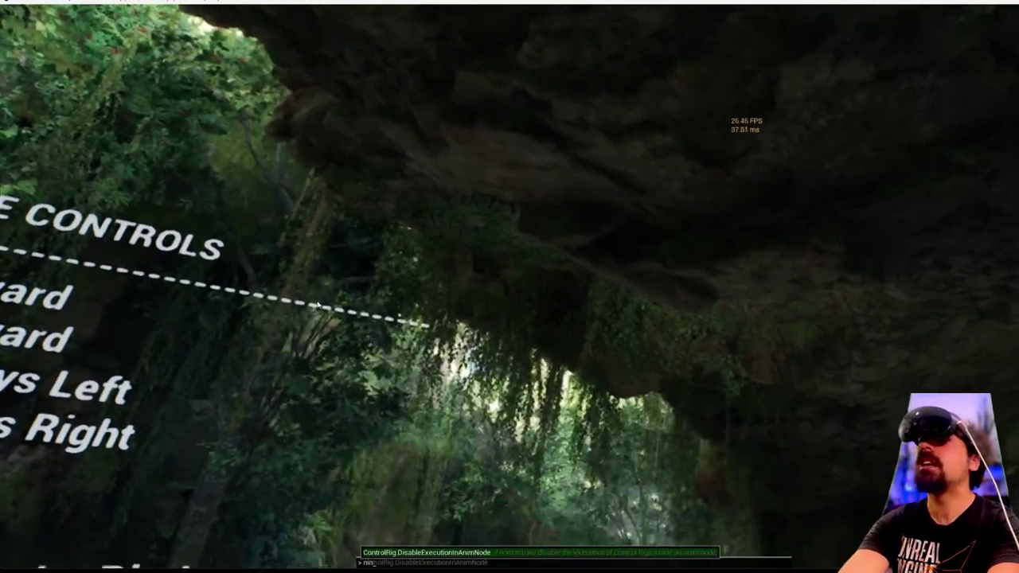
# Search the console for "nanite" and choose the r.Nanite suggestion as the start of the command.
pyautogui.write('nanite')
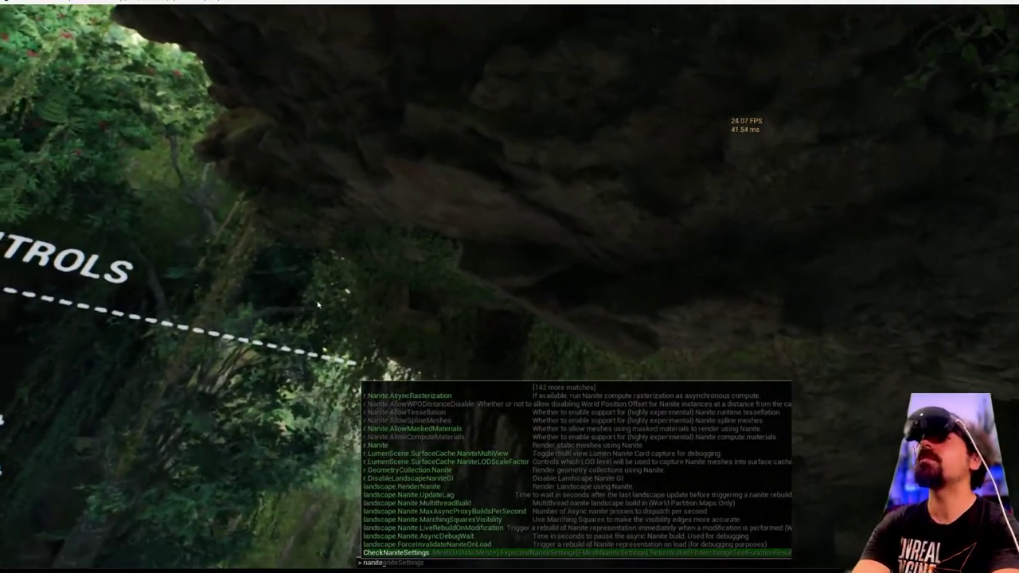
pyautogui.press('Up')
pyautogui.press('Up')
pyautogui.press('Up')
pyautogui.press('Up')
pyautogui.press('Up')
pyautogui.press('Up')
pyautogui.press('Up')
pyautogui.press('Up')
pyautogui.press('Up')
pyautogui.press('Up')
pyautogui.press('Up')
pyautogui.press('Up')
pyautogui.press('Up')
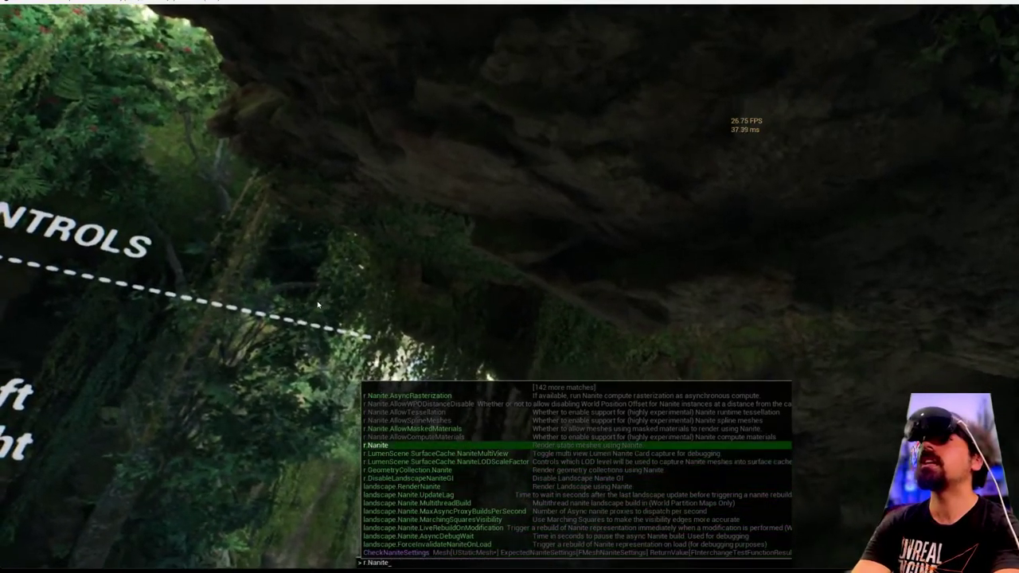
# Complete the console command as r.Nanite.Visualize triangles and run it to show the Nanite triangle view.
pyautogui.write('.isu')
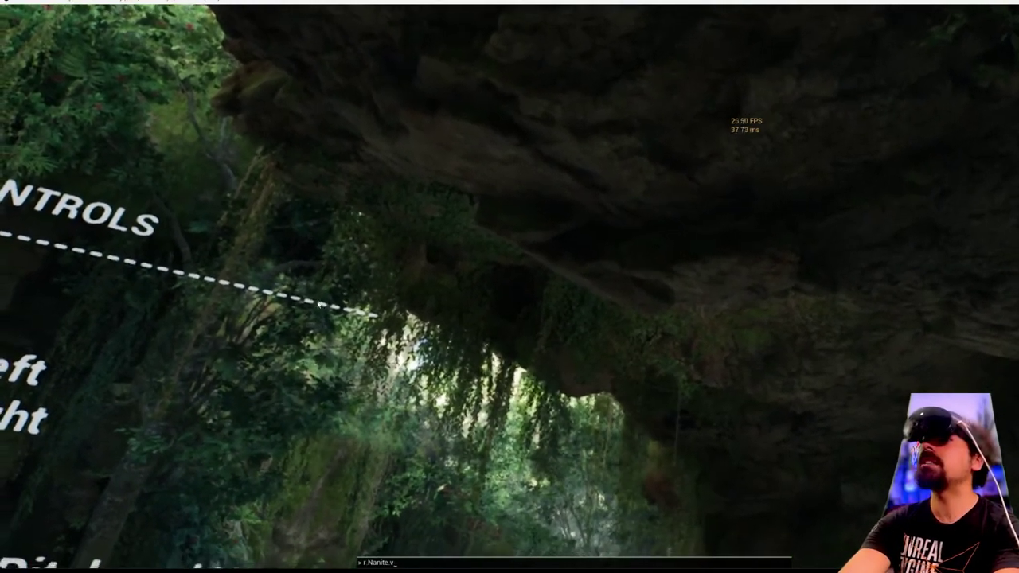
pyautogui.press('BackSpace')
pyautogui.press('BackSpace')
pyautogui.press('BackSpace')
pyautogui.write('vis')
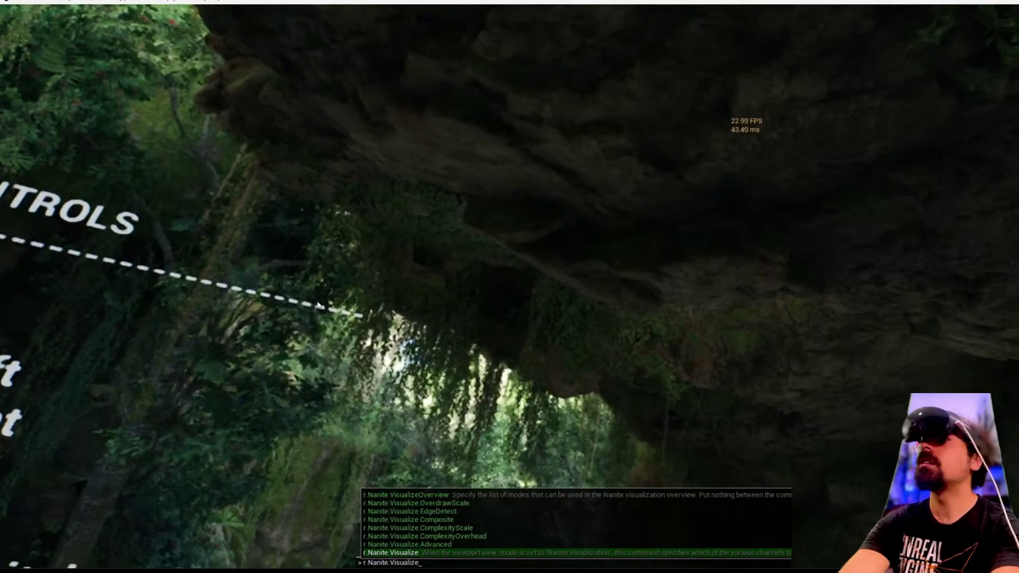
pyautogui.write('trian')
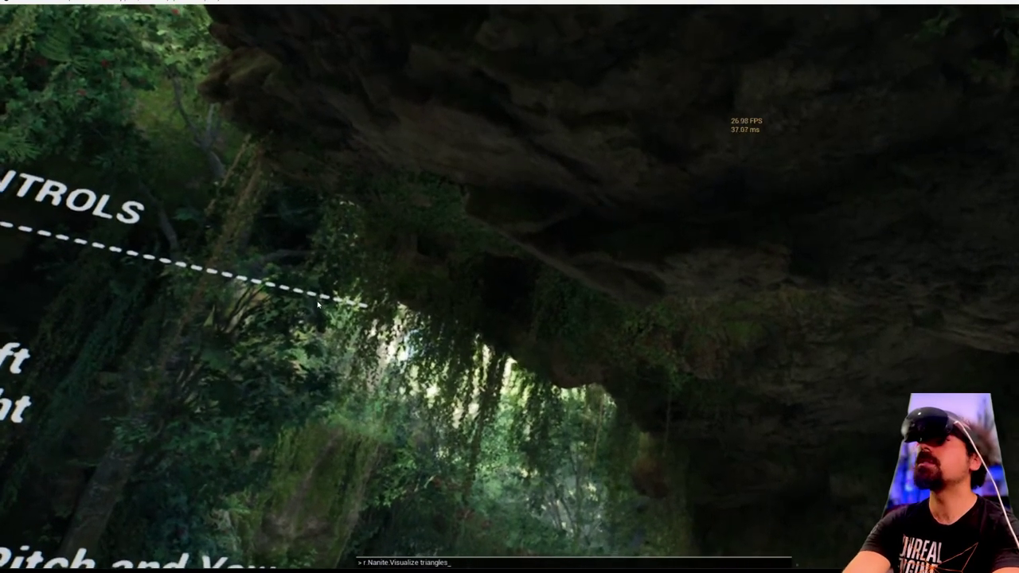
pyautogui.write('gles')
pyautogui.press('Return')
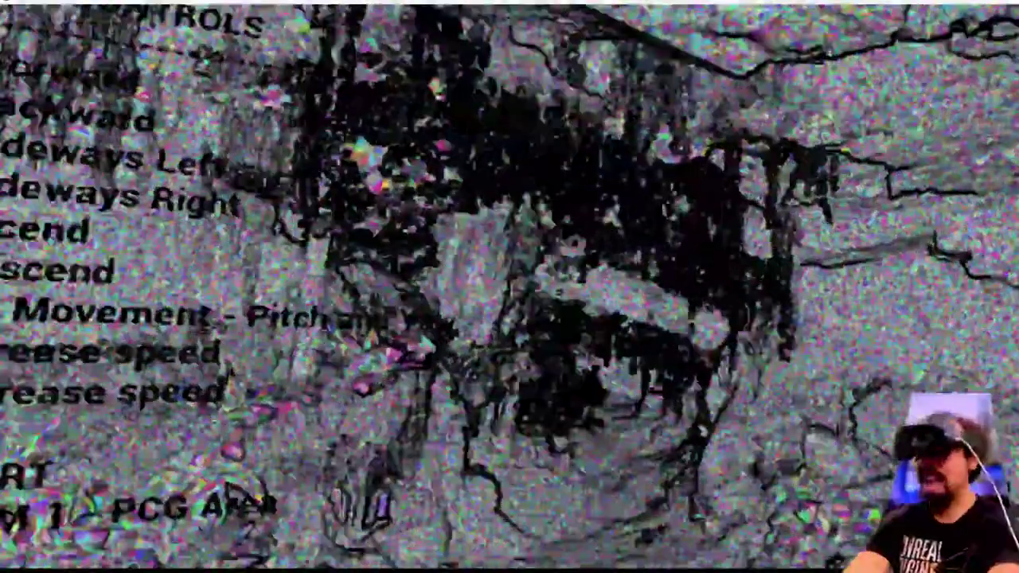